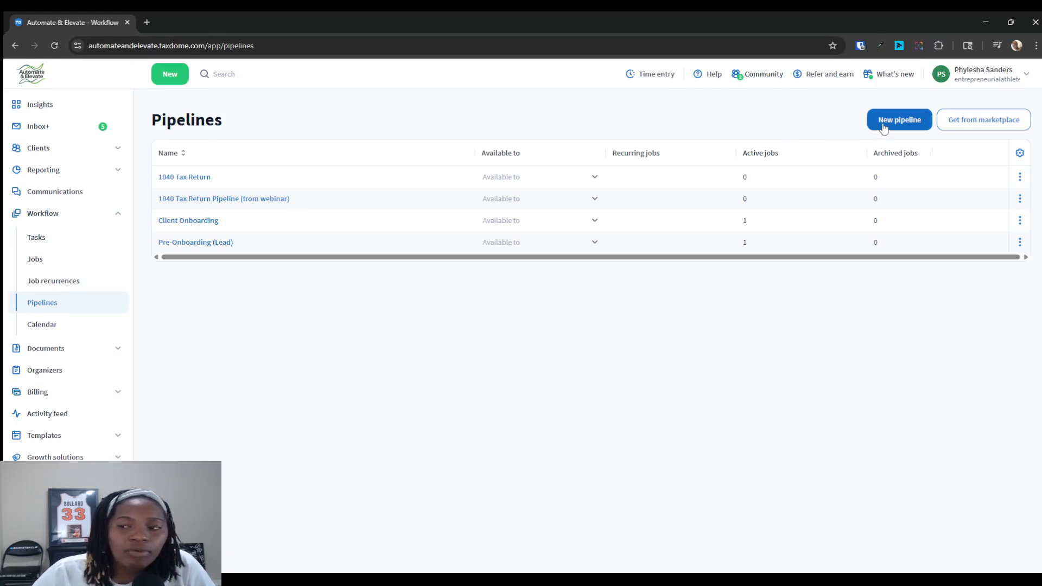
# Step: Create a new pipeline named "1040 Tax Return"
pyautogui.click(884, 128)
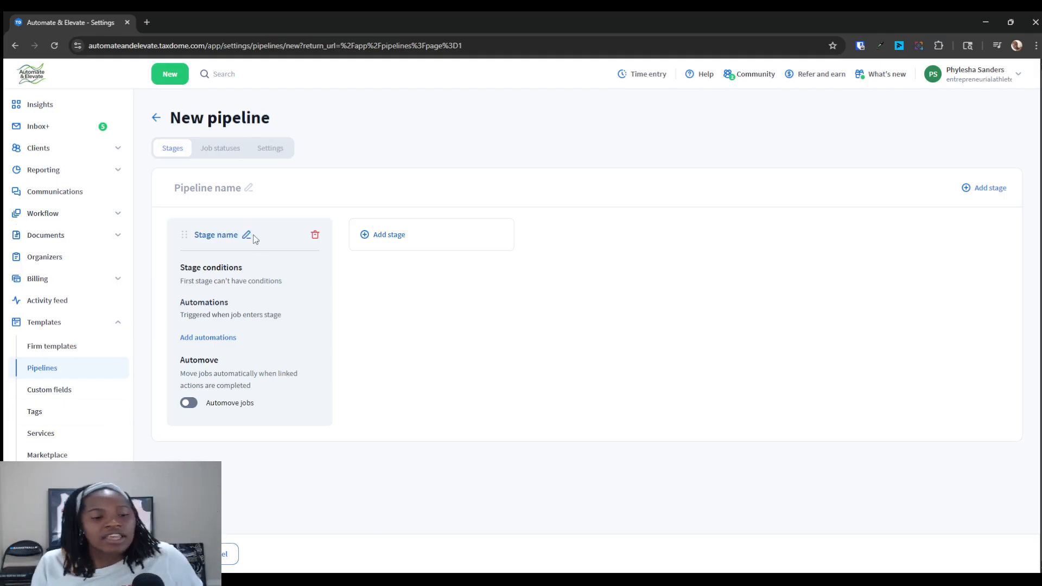
pyautogui.click(236, 188)
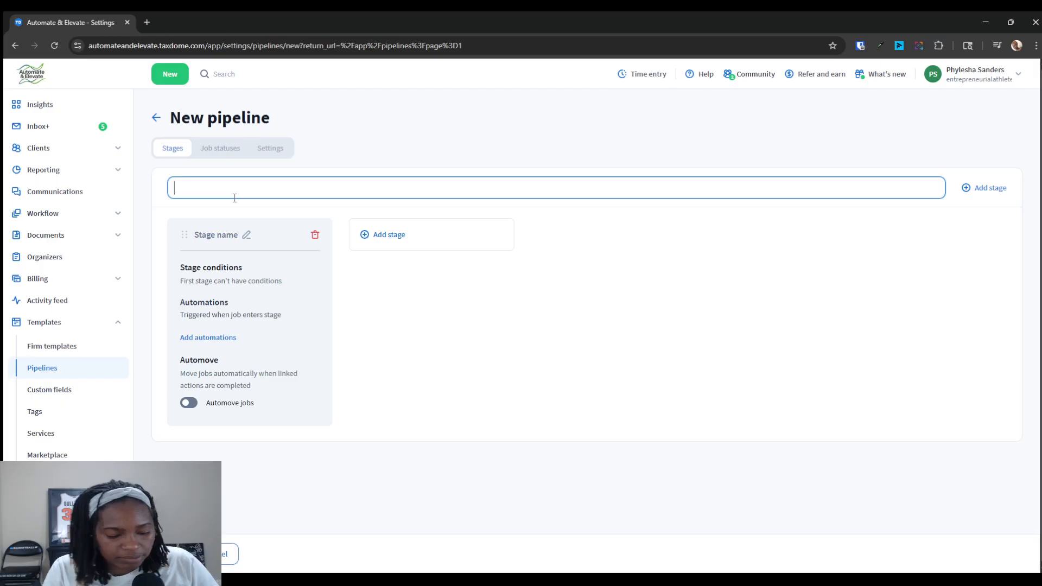
pyautogui.write('1040')
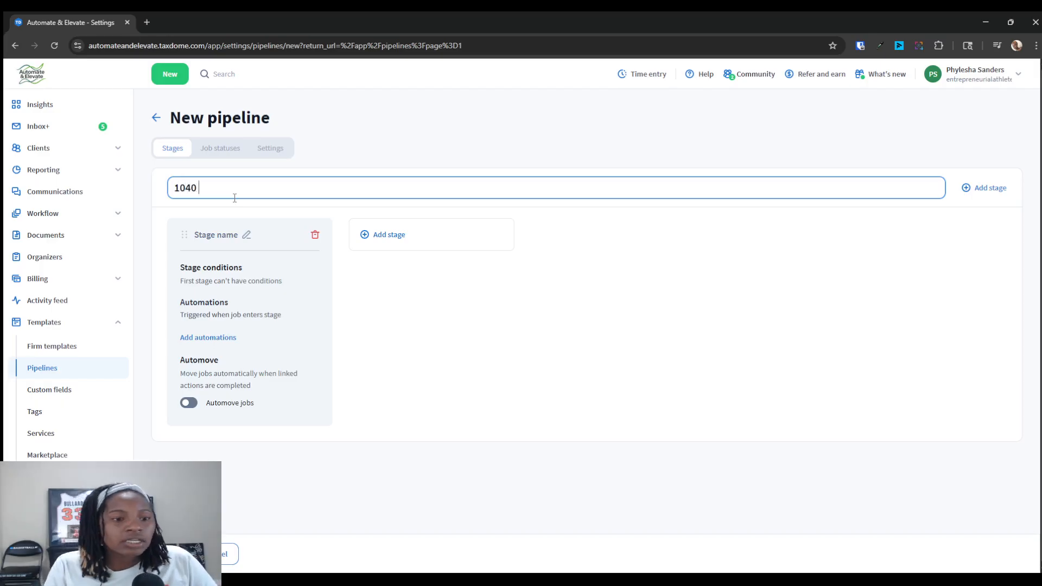
pyautogui.write(' Tax Retu')
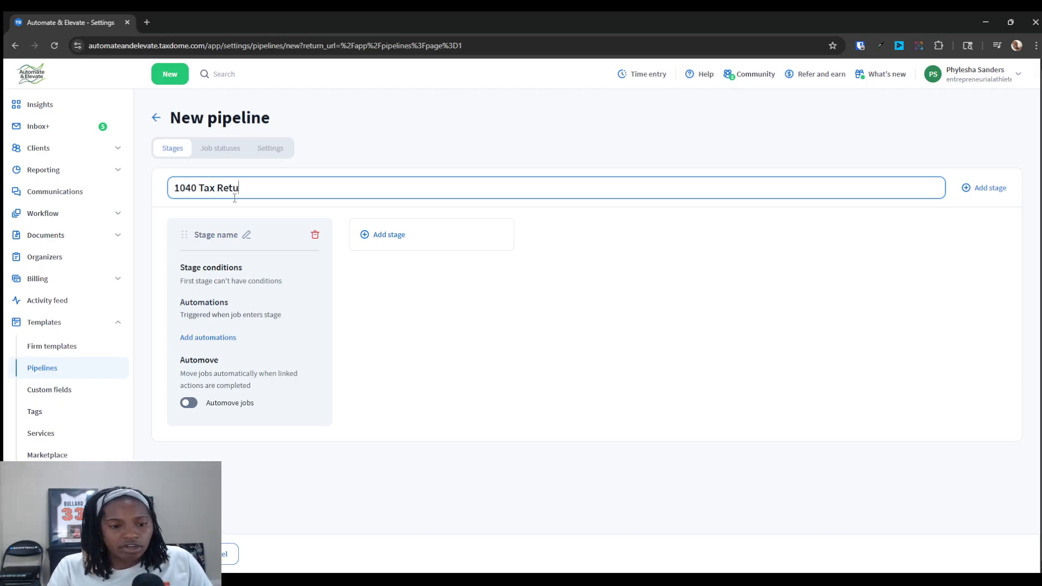
pyautogui.write('rn')
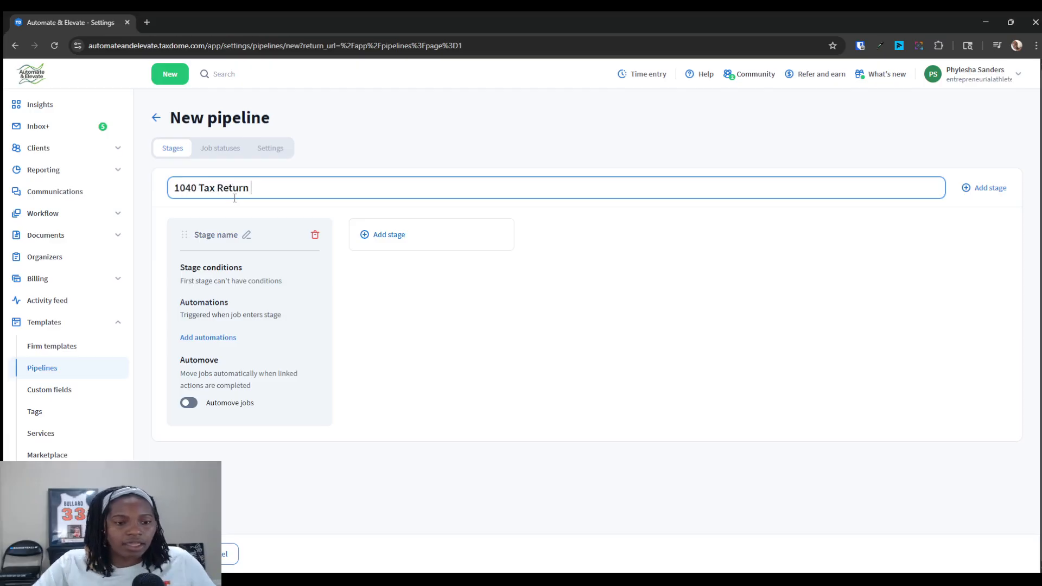
# Step: Name the pipeline's first stage "Engagement Letter"
pyautogui.click(207, 232)
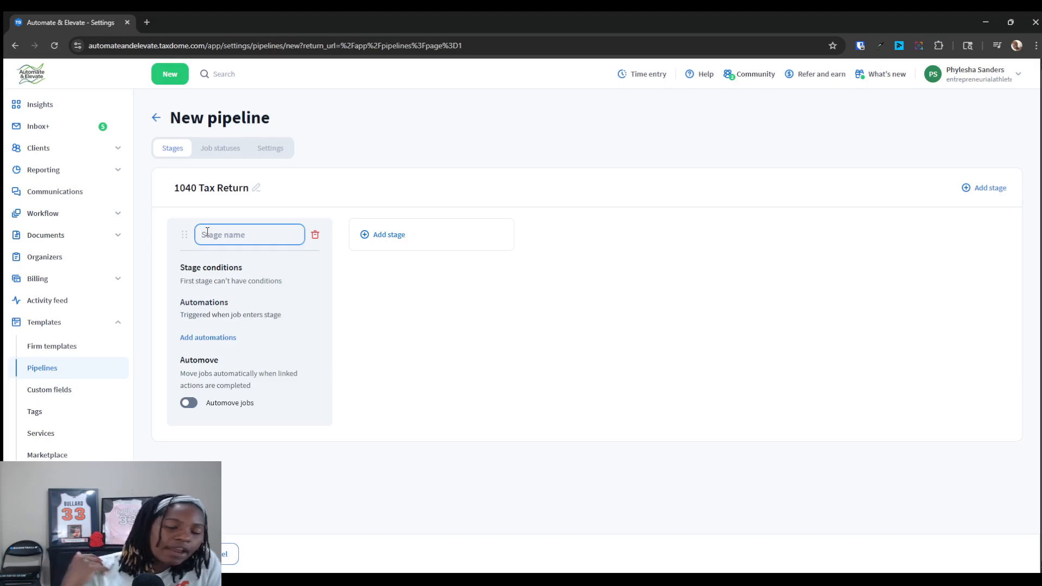
pyautogui.write('En')
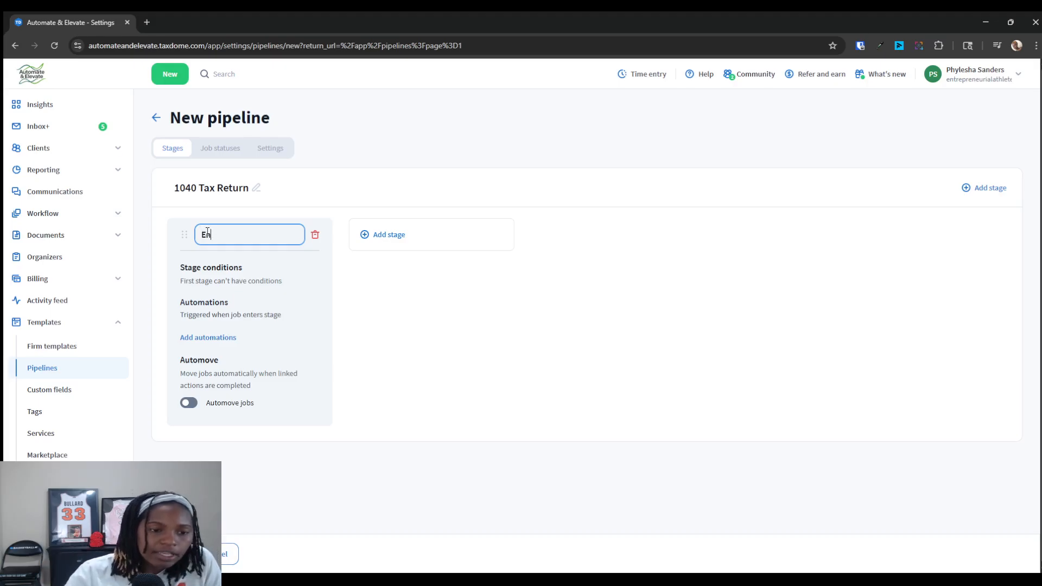
pyautogui.write('gegement')
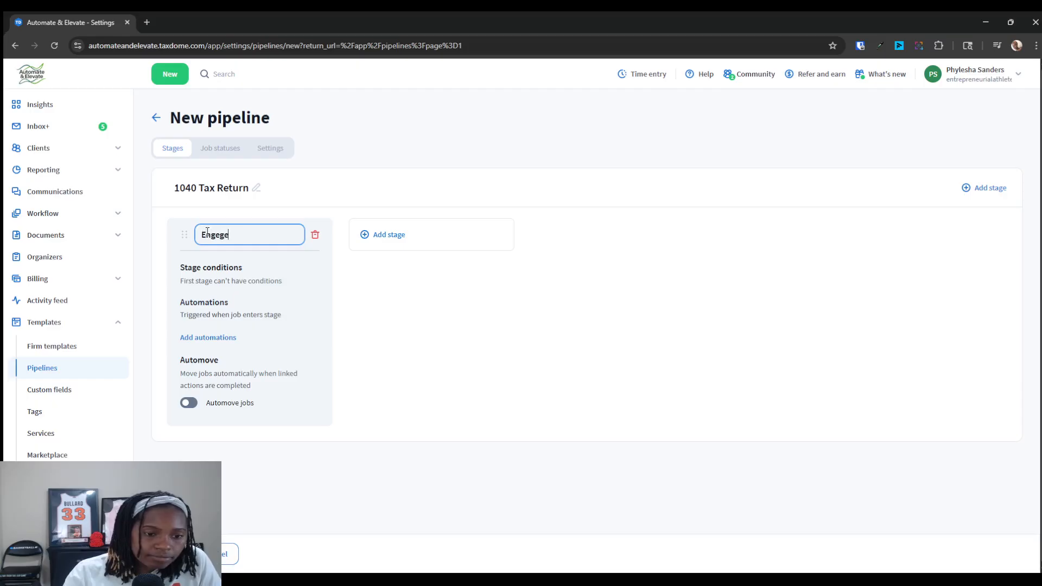
pyautogui.press('BackSpace')
pyautogui.press('BackSpace')
pyautogui.press('BackSpace')
pyautogui.press('BackSpace')
pyautogui.press('BackSpace')
pyautogui.press('BackSpace')
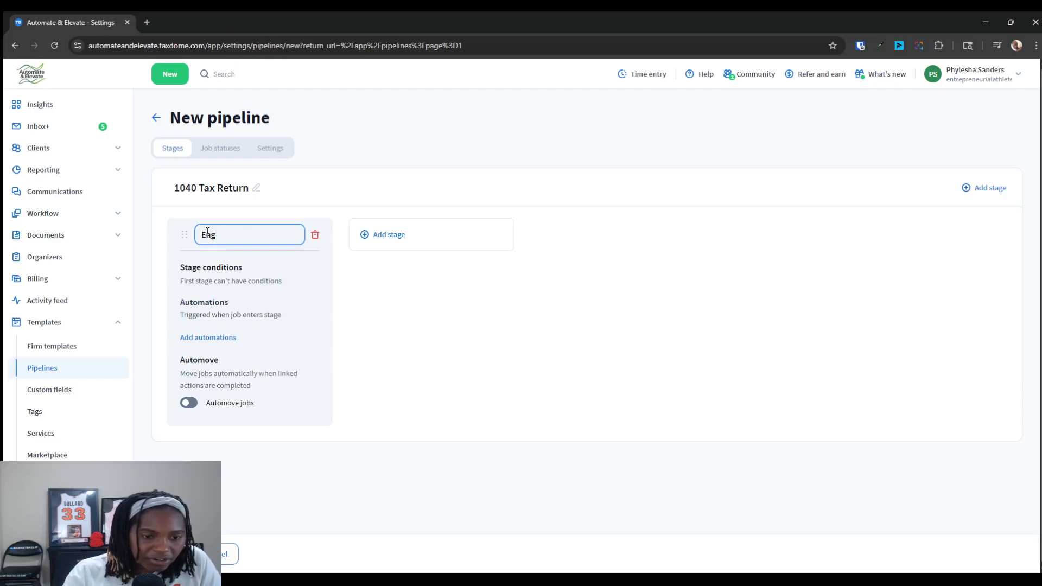
pyautogui.write('agement Letter')
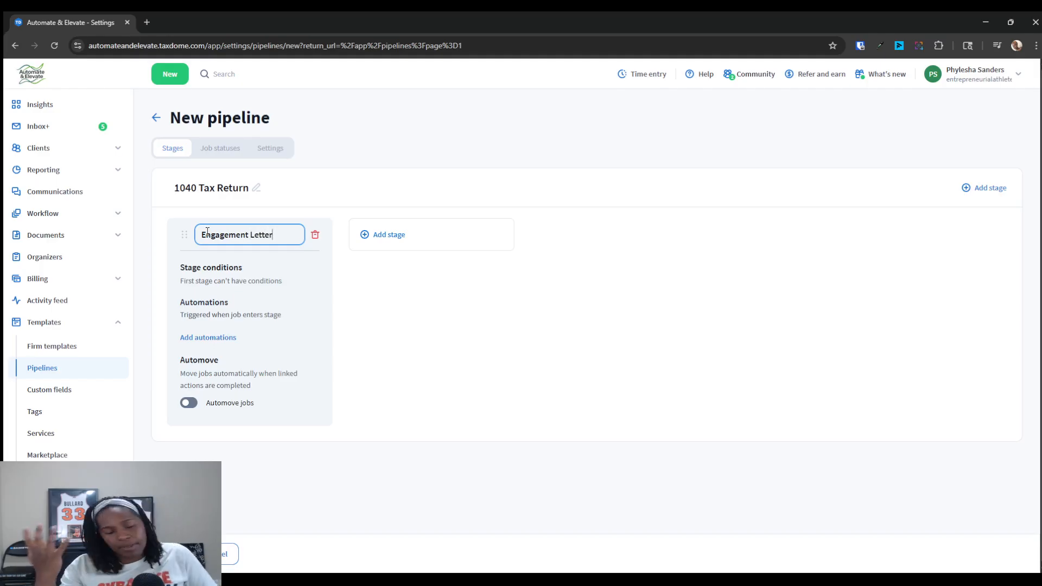
# Step: Add a Send proposal/EL automation to the Engagement Letter stage using the Tax Return Engagement Letter template
pyautogui.click(208, 337)
pyautogui.scroll(-1, 230, 411)
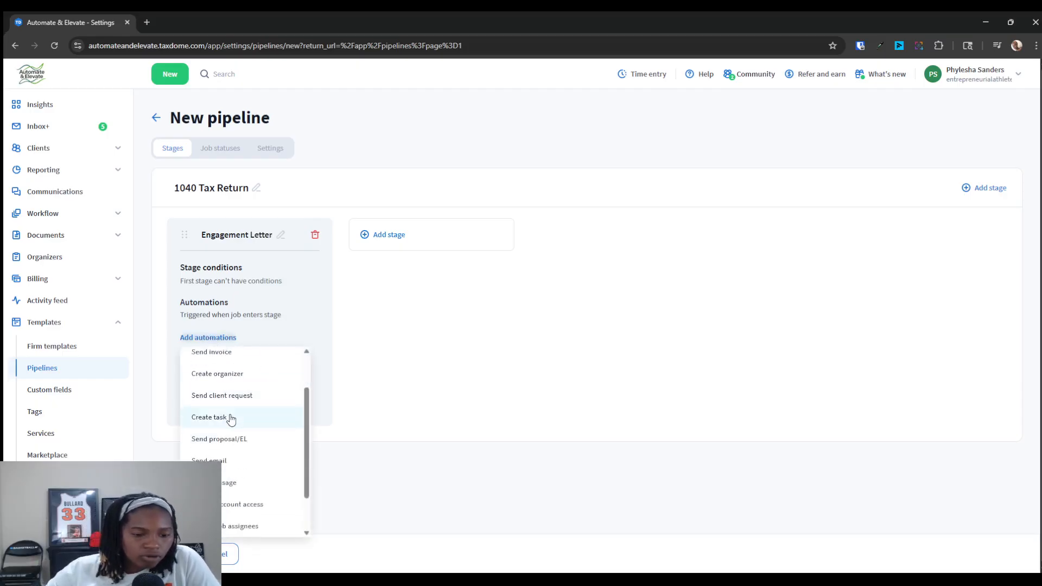
pyautogui.click(229, 437)
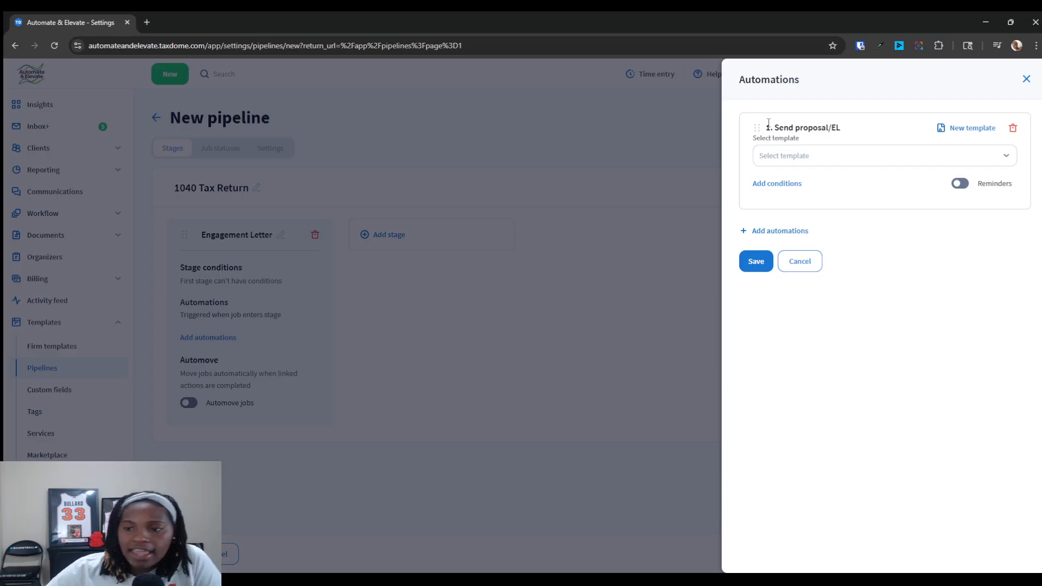
pyautogui.click(782, 156)
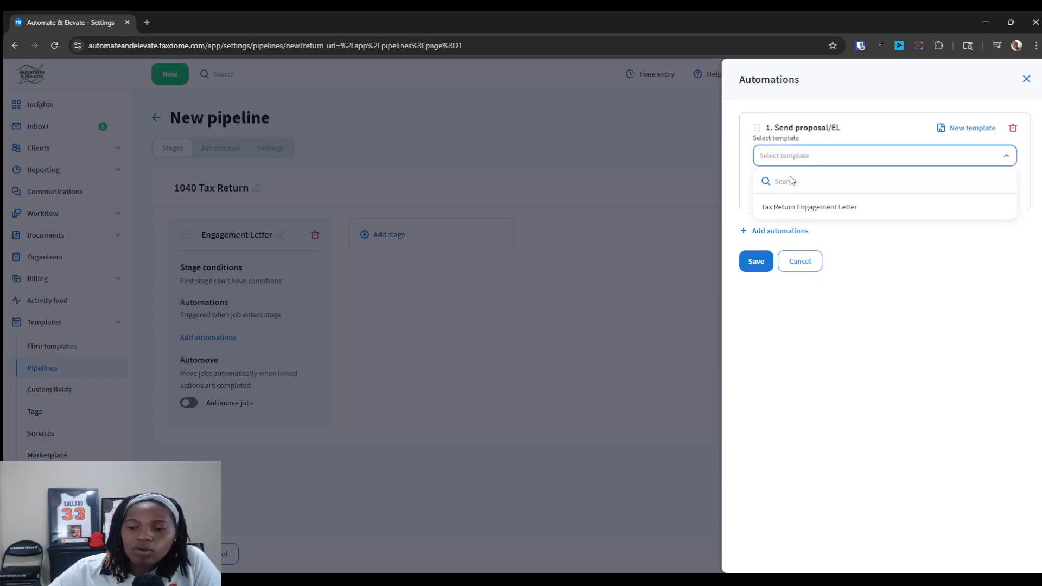
pyautogui.click(798, 216)
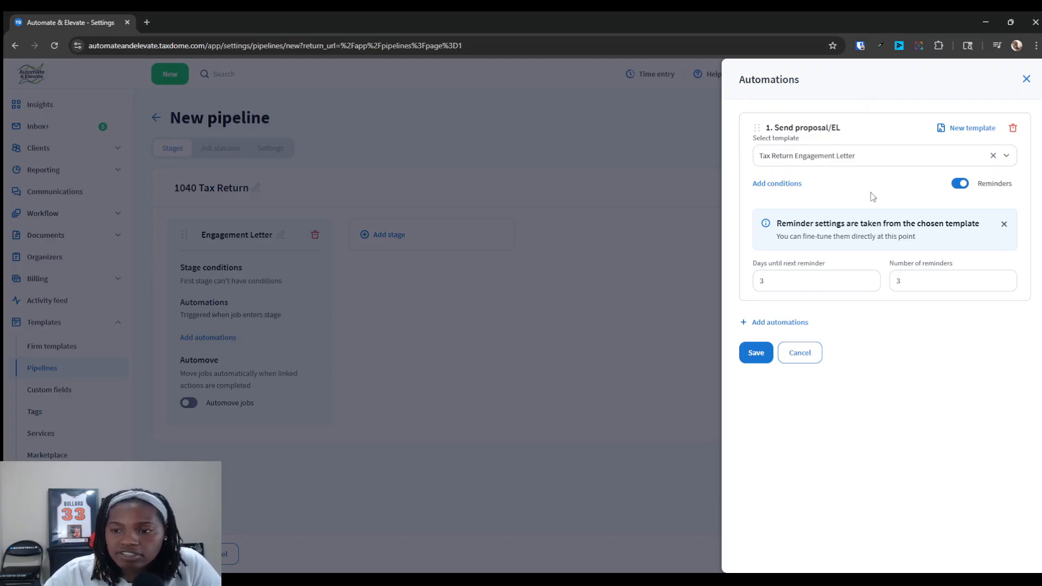
pyautogui.click(756, 353)
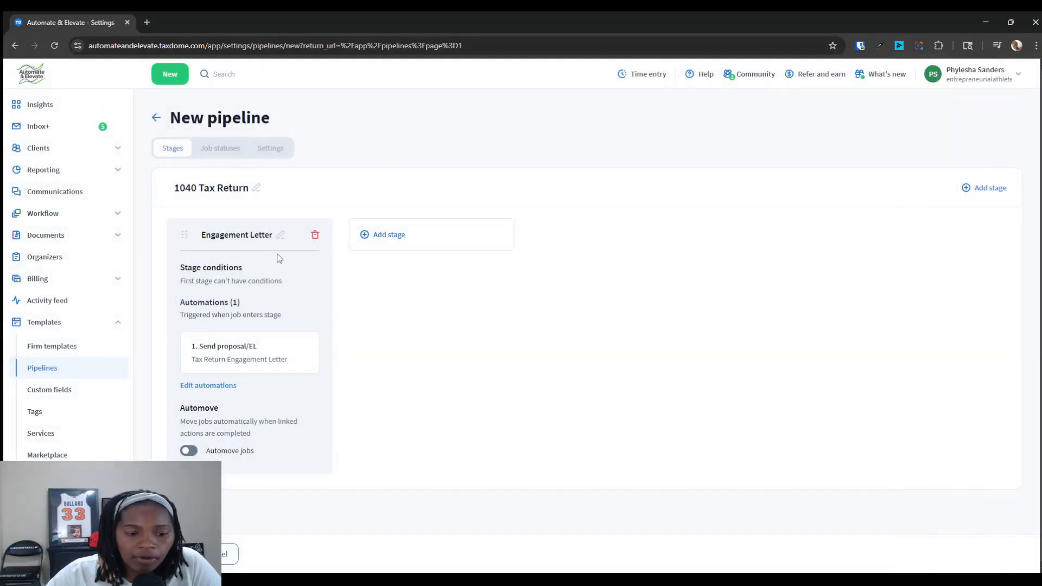
# Step: Stay on the new 1040 Tax Return pipeline and save it
pyautogui.click(64, 354)
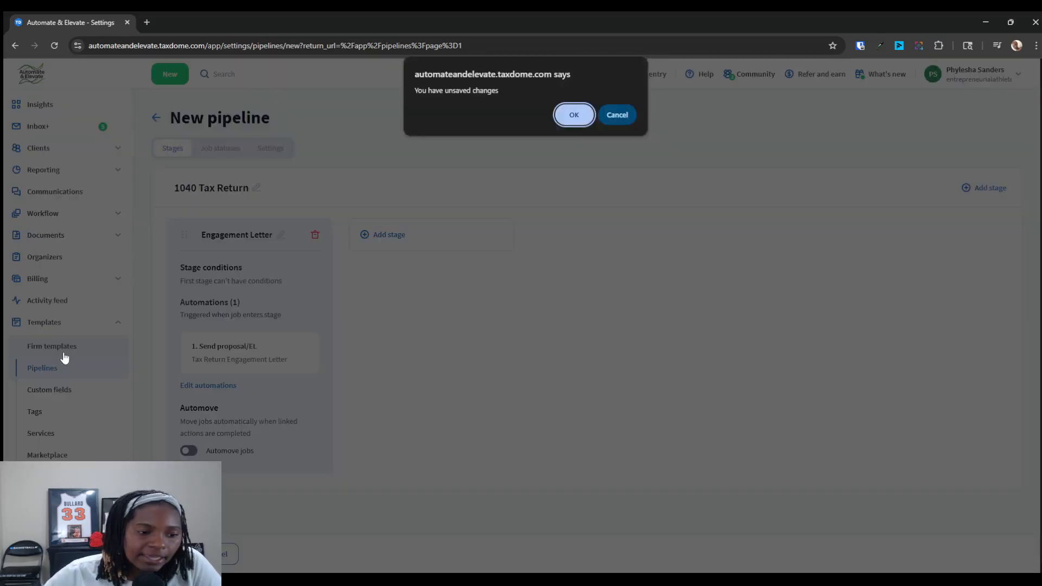
pyautogui.click(617, 112)
pyautogui.click(170, 554)
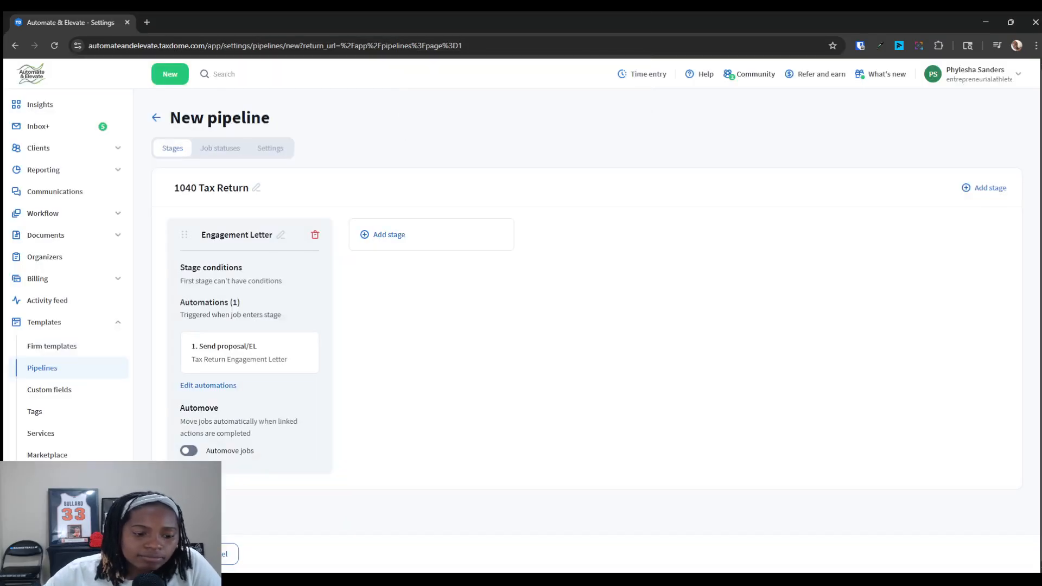
# Step: Look through the firm's proposal, task, chat and email templates
pyautogui.click(79, 350)
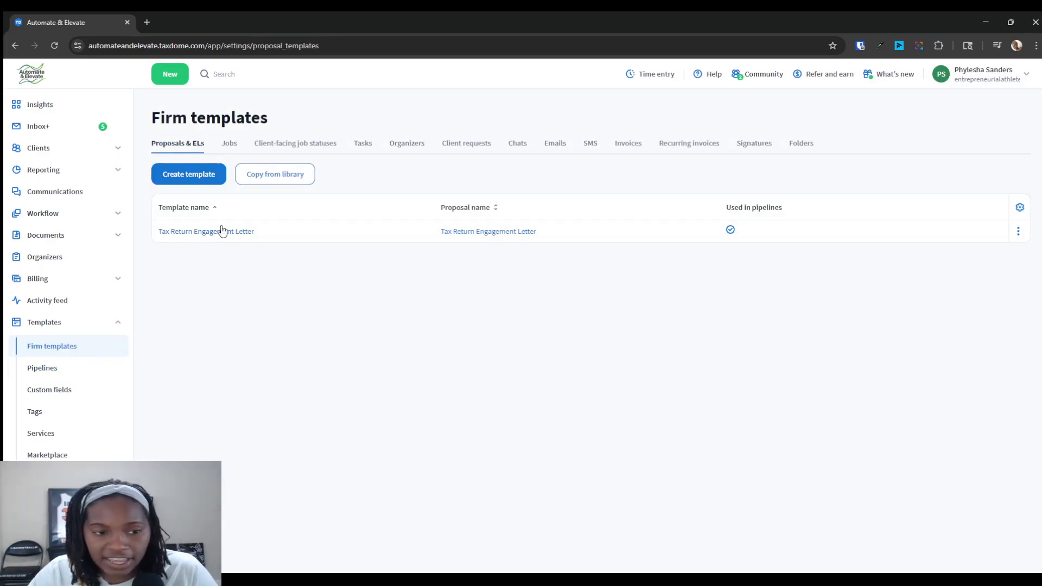
pyautogui.click(362, 150)
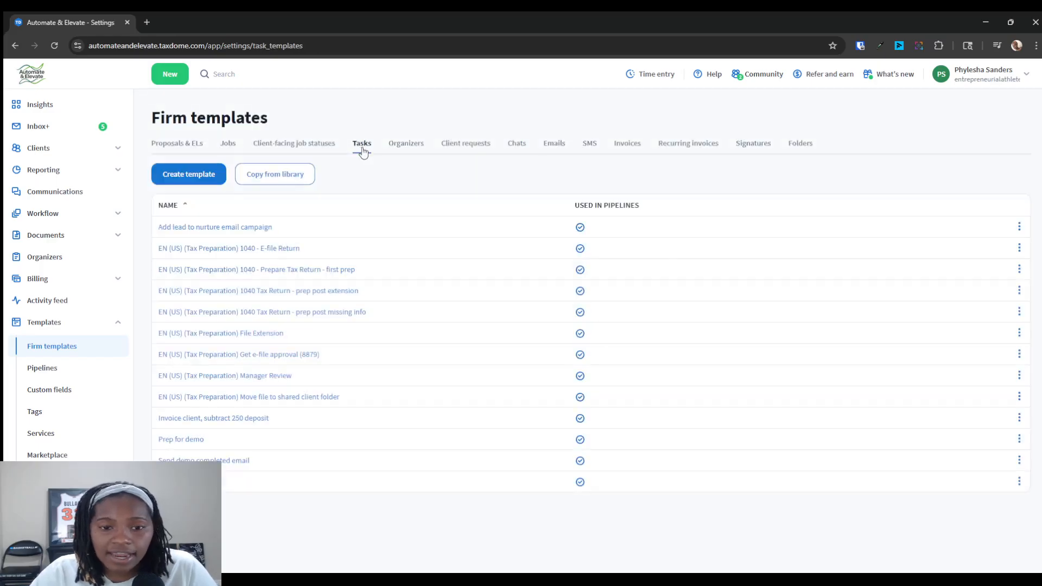
pyautogui.click(555, 146)
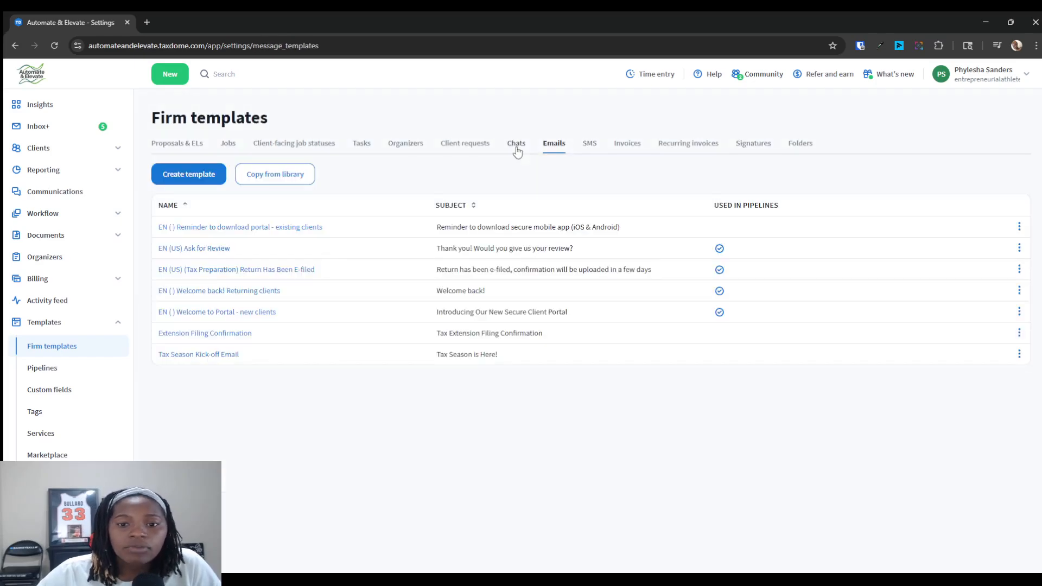
pyautogui.click(525, 145)
pyautogui.click(545, 146)
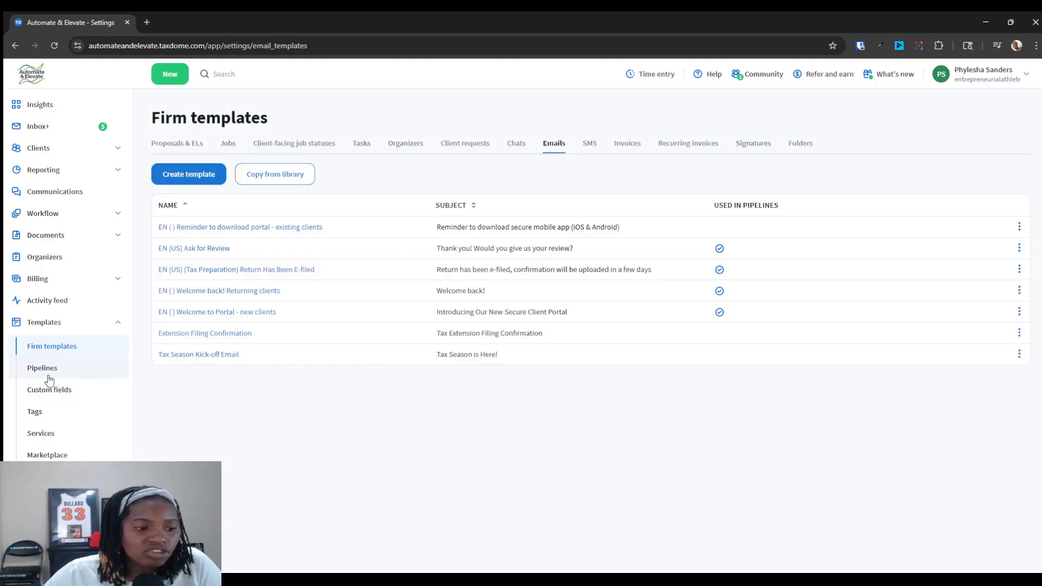
# Step: Open the first 1040 Tax Return pipeline in the workflow pipelines list for editing
pyautogui.click(89, 212)
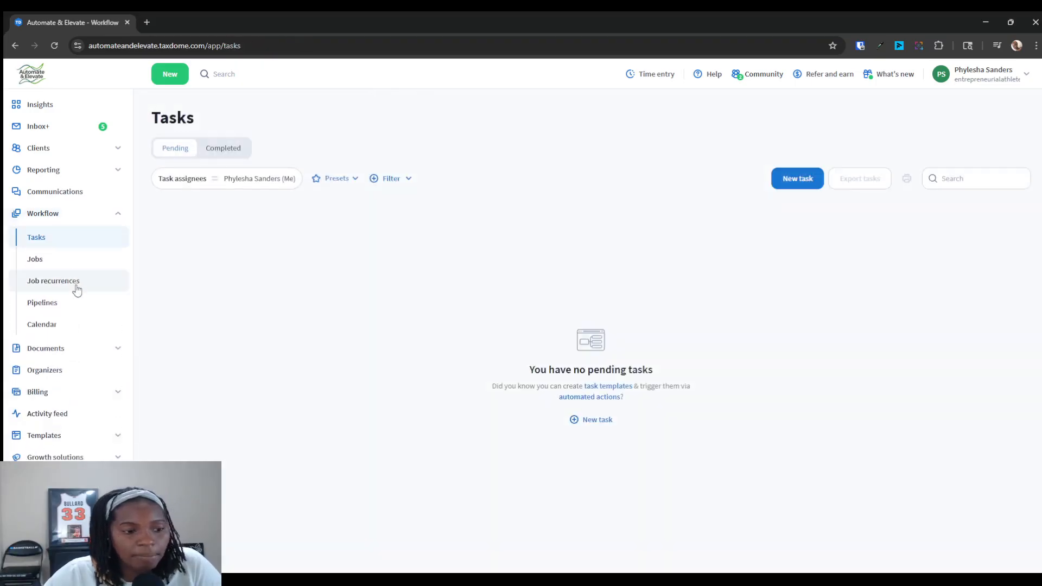
pyautogui.click(66, 311)
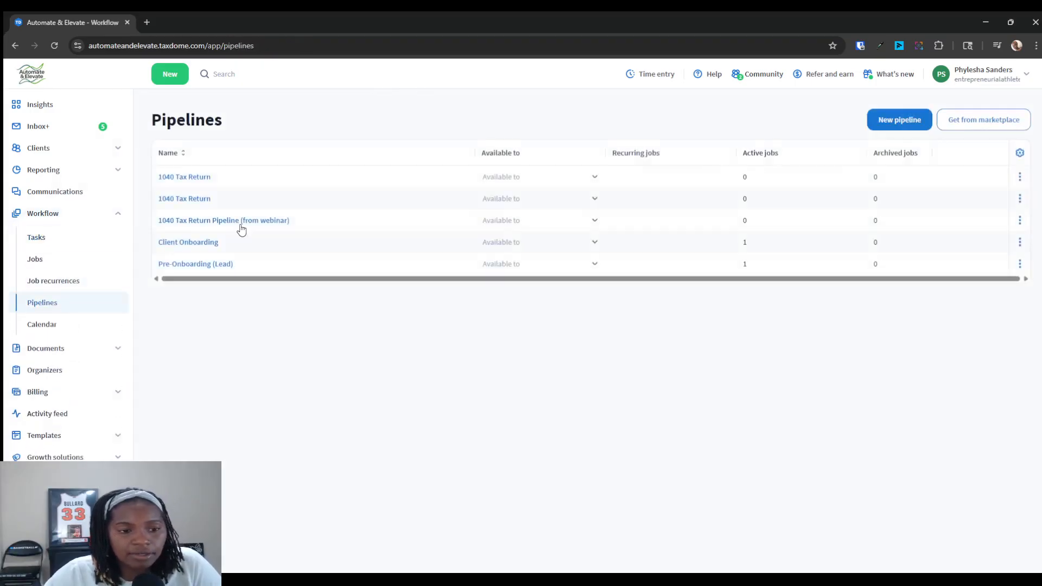
pyautogui.click(196, 178)
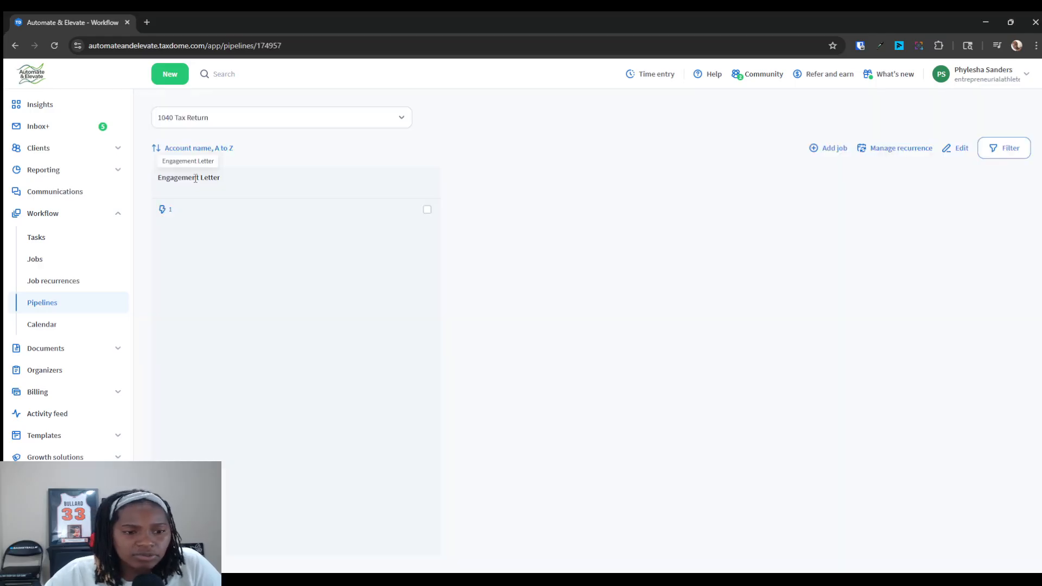
pyautogui.click(958, 151)
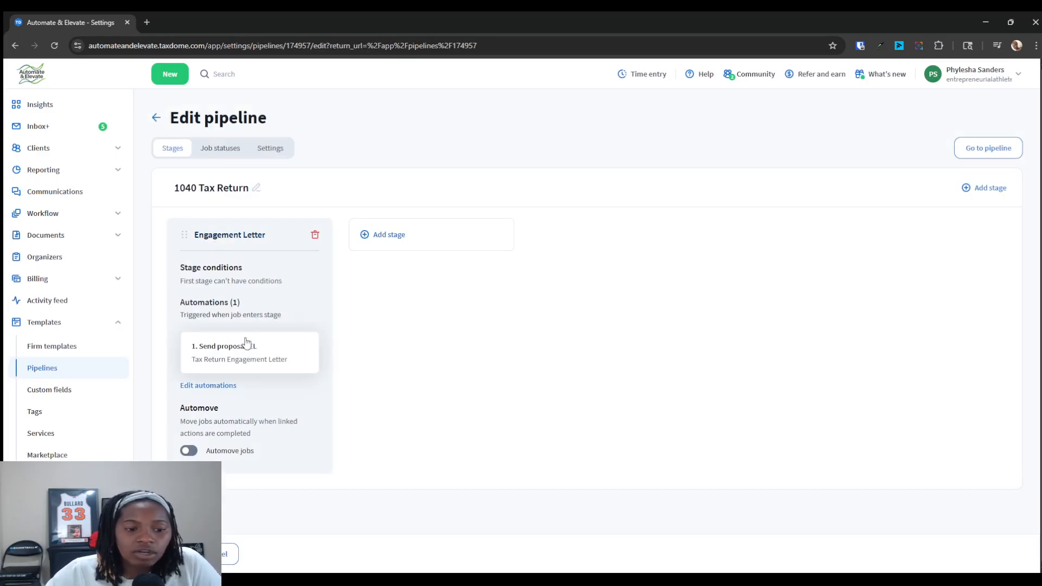
# Step: Review the reminder settings of the Engagement Letter stage's Send proposal/EL automation
pyautogui.click(208, 386)
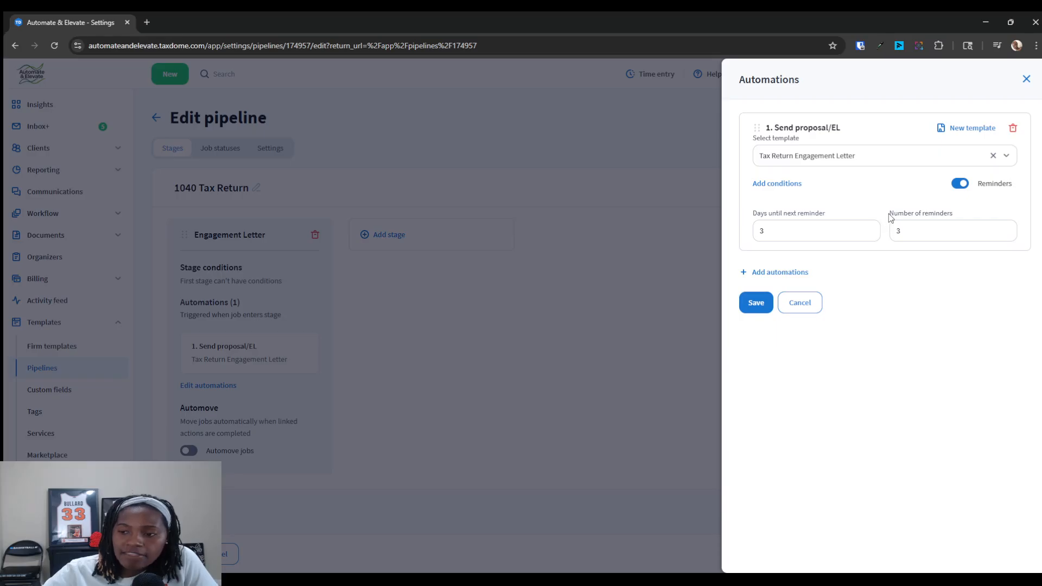
pyautogui.click(897, 229)
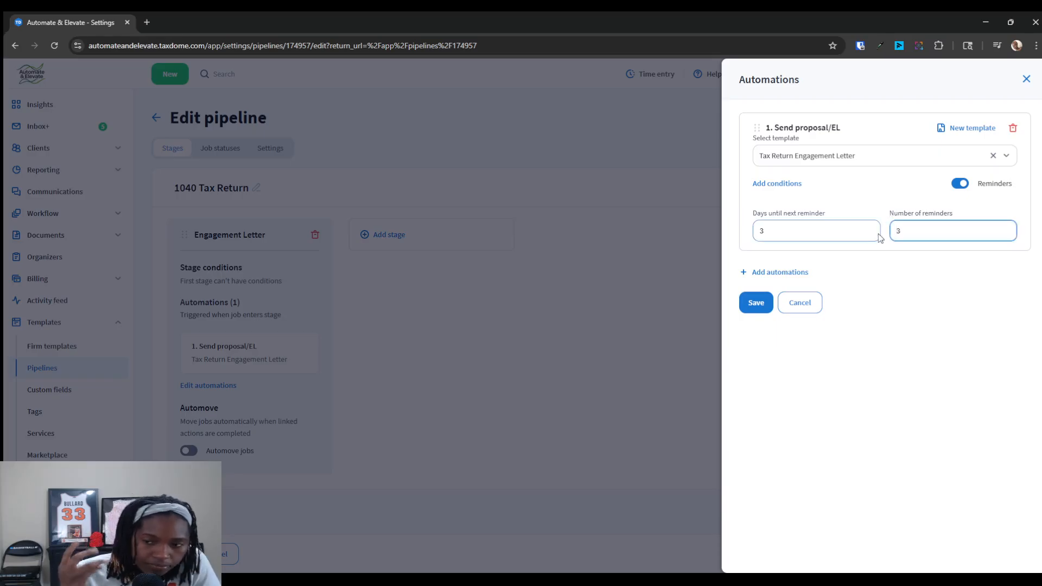
pyautogui.click(757, 303)
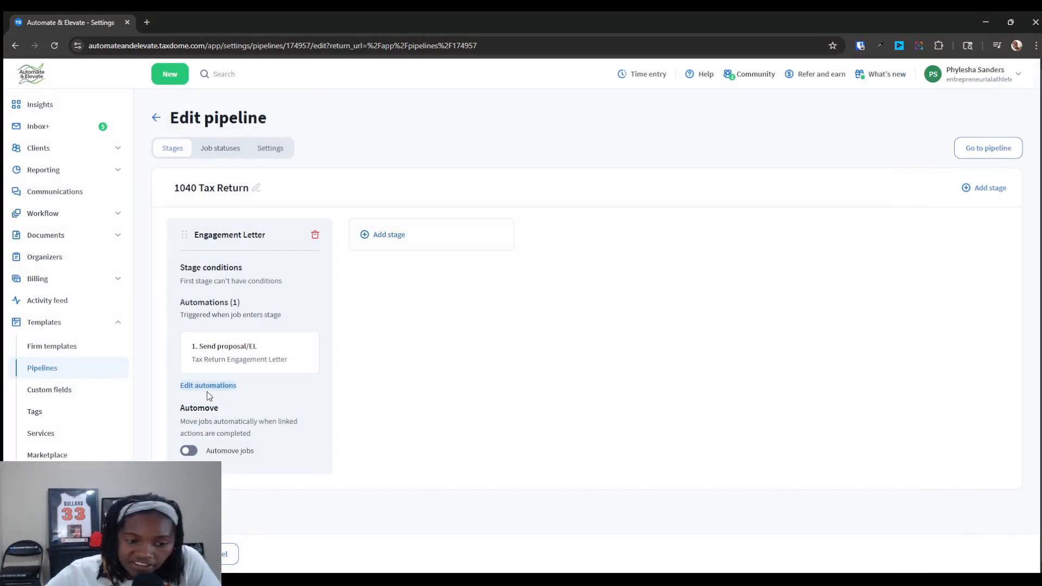
# Step: Add a Send email automation to the Engagement Letter stage using the "EN ( ) Welcome to Portal - new clients" template
pyautogui.click(213, 387)
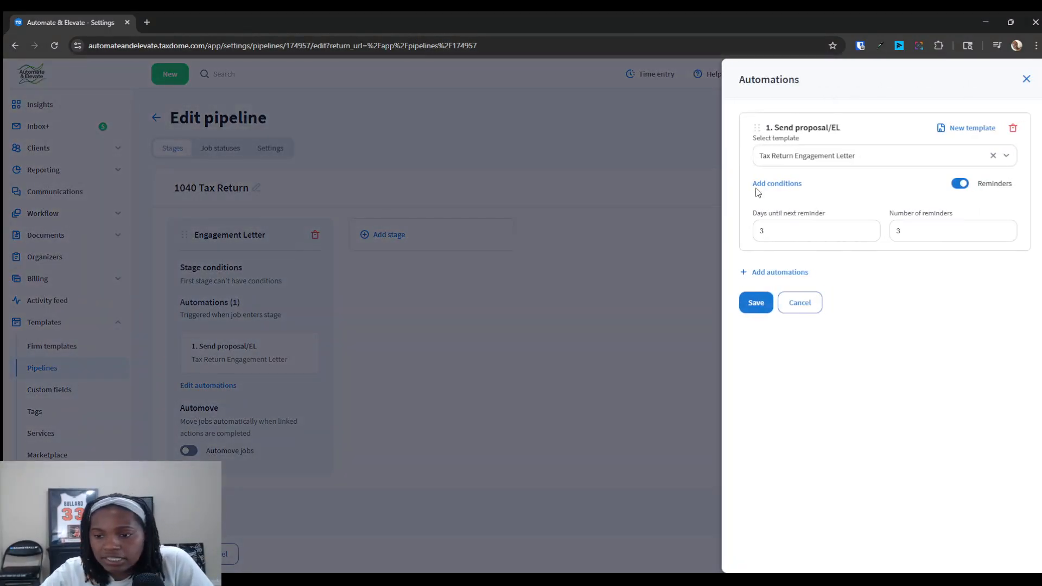
pyautogui.click(772, 273)
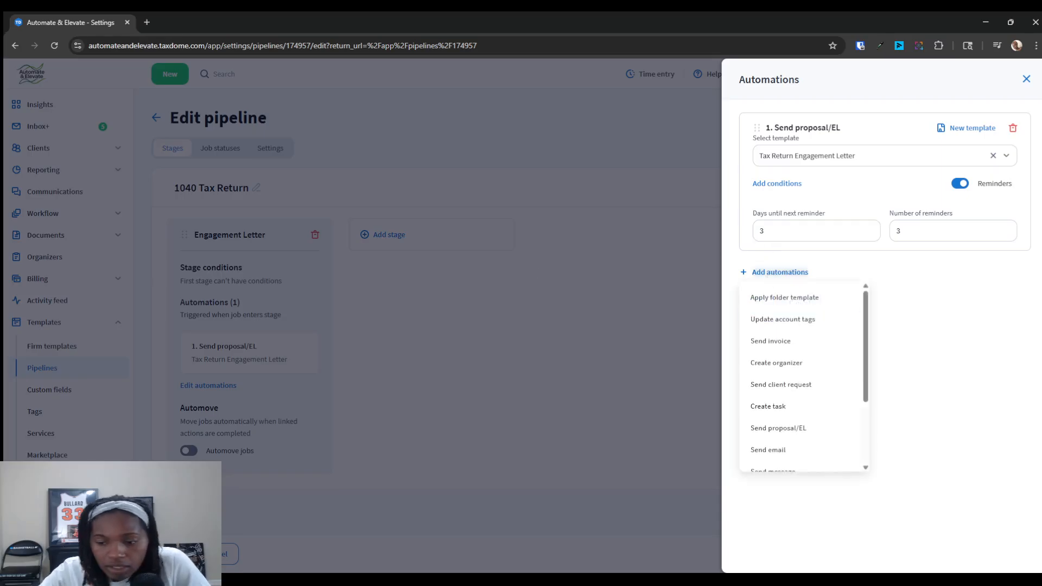
pyautogui.scroll(-2, 798, 326)
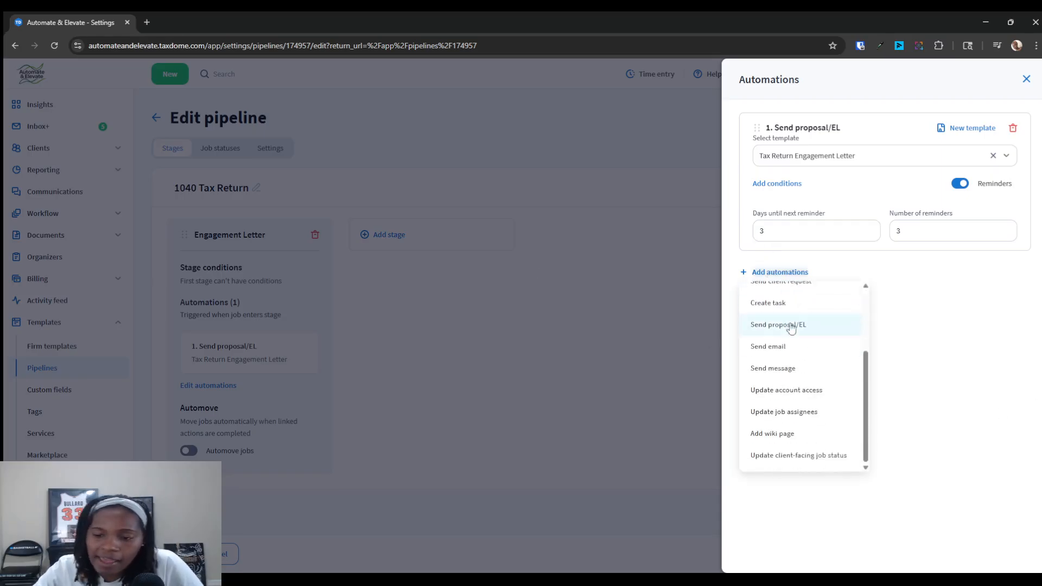
pyautogui.click(790, 354)
pyautogui.click(794, 301)
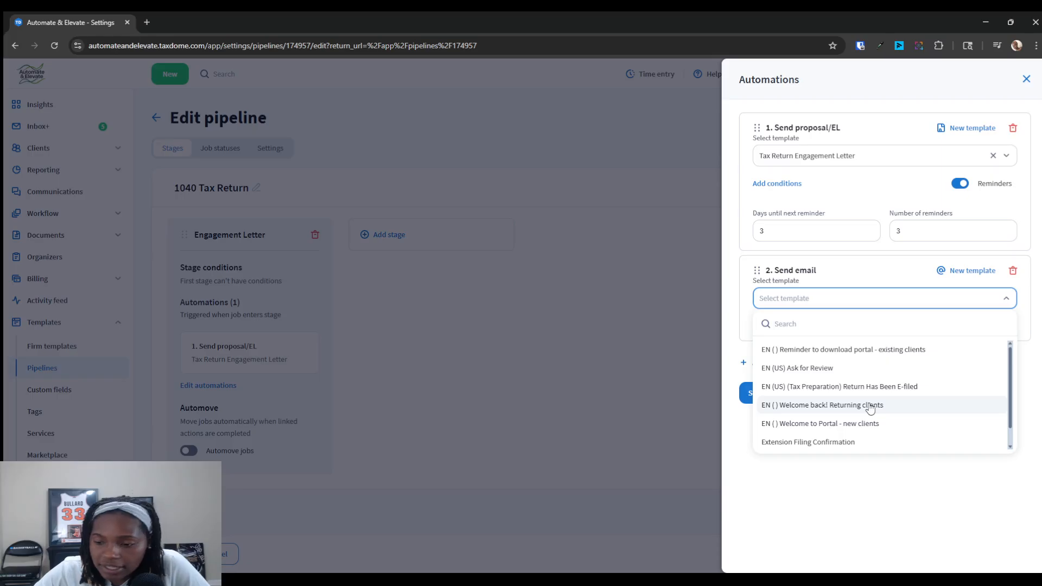
pyautogui.click(857, 424)
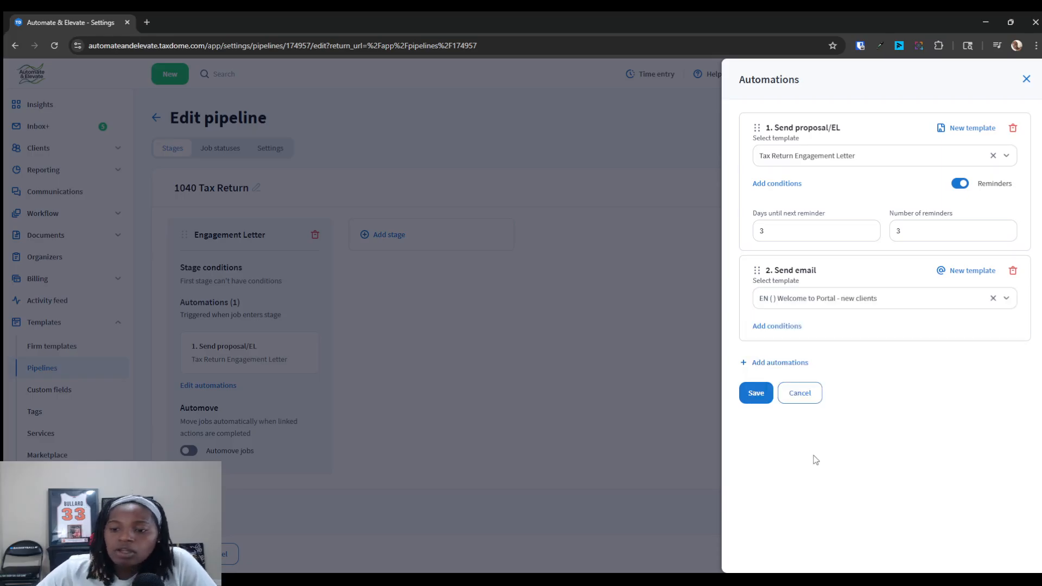
pyautogui.click(762, 401)
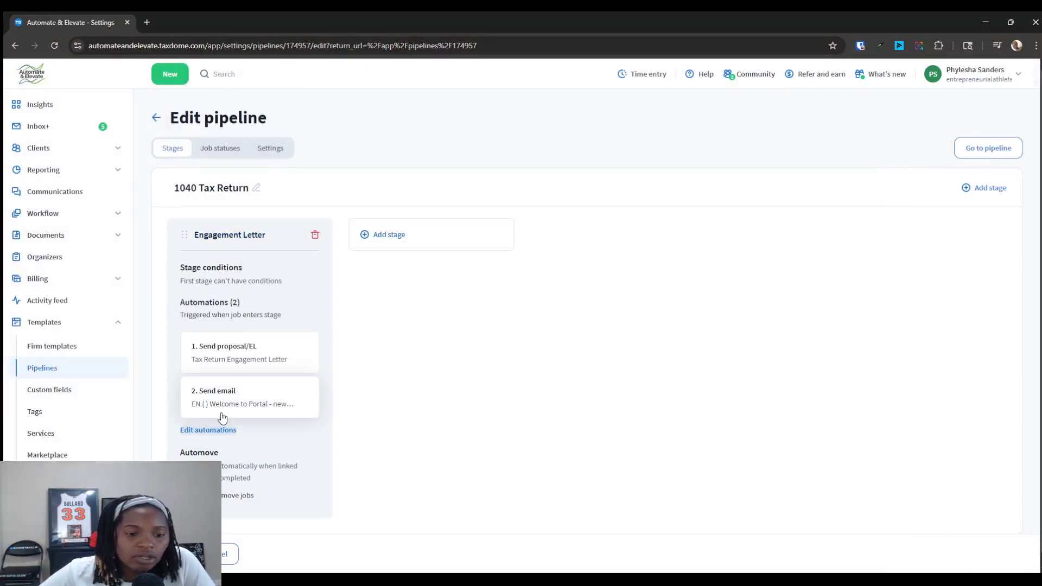
# Step: Add a second stage named Documentation to the 1040 Tax Return pipeline
pyautogui.click(394, 243)
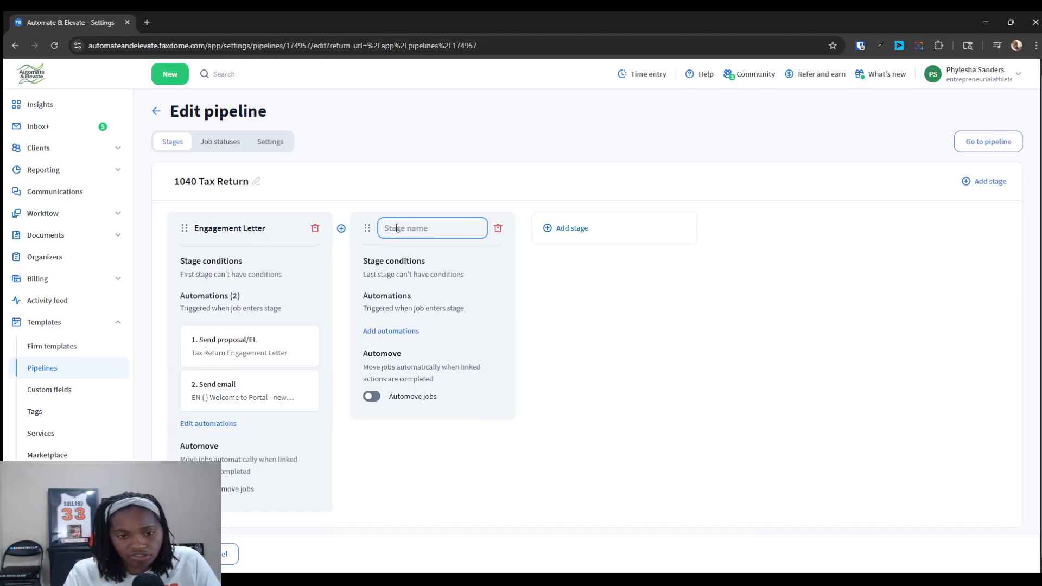
pyautogui.write('Documentation')
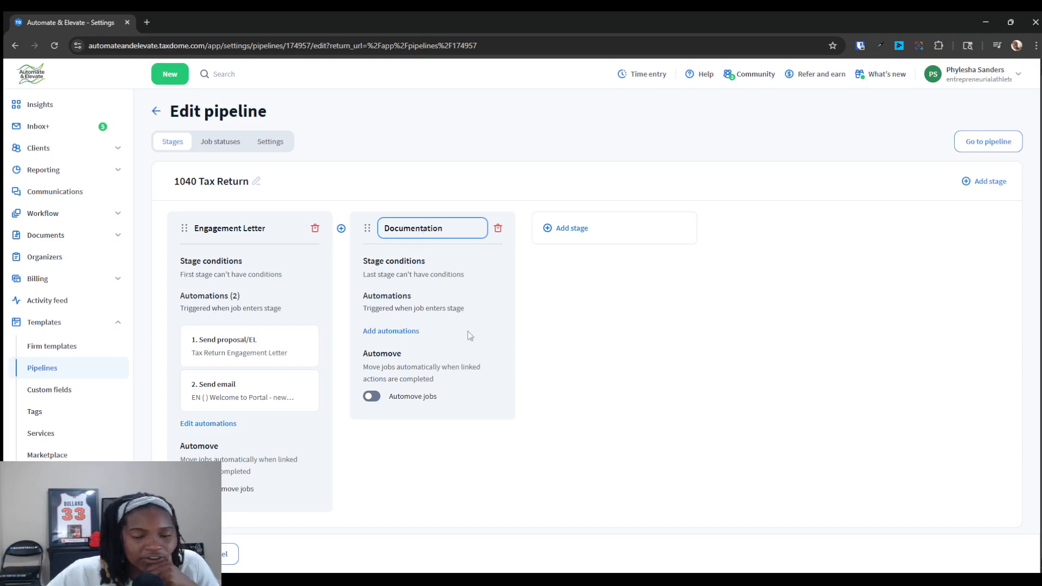
pyautogui.click(605, 342)
# Step: Add a Create organizer automation to the Documentation stage using the "Pre Demo Tax Practice Questionnaire" template and save it
pyautogui.click(397, 332)
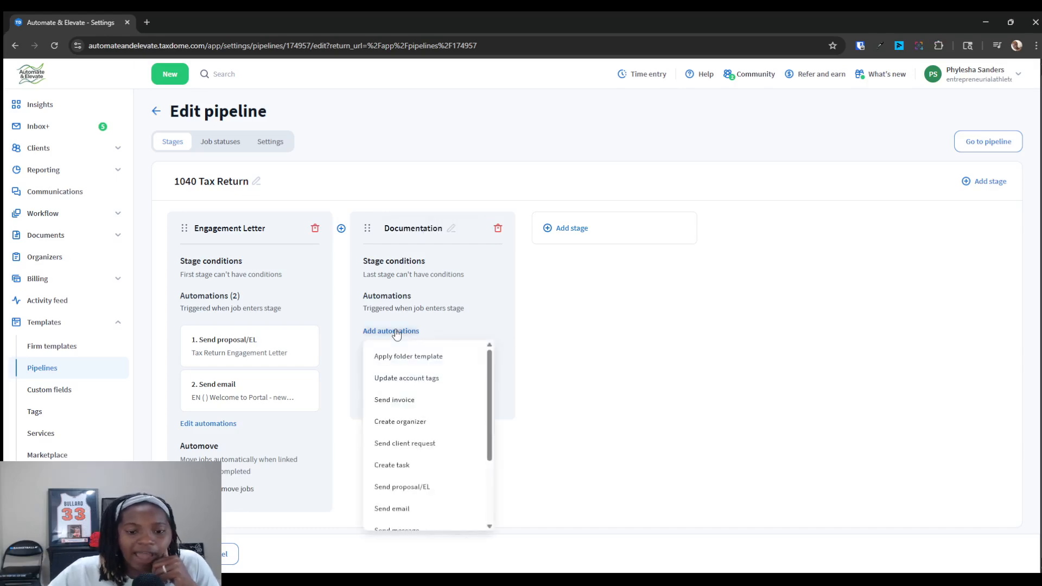
pyautogui.click(427, 425)
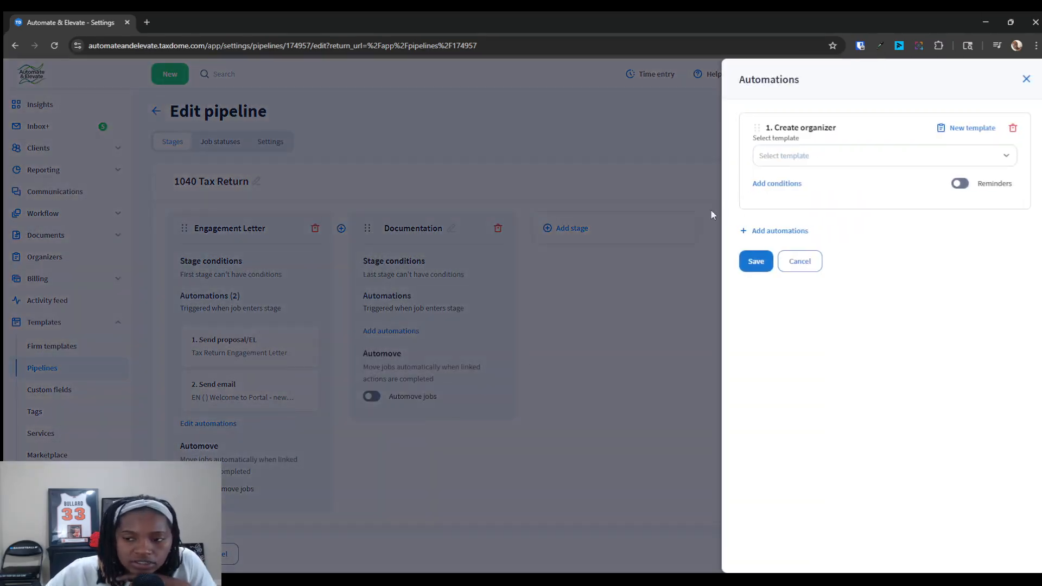
pyautogui.click(787, 163)
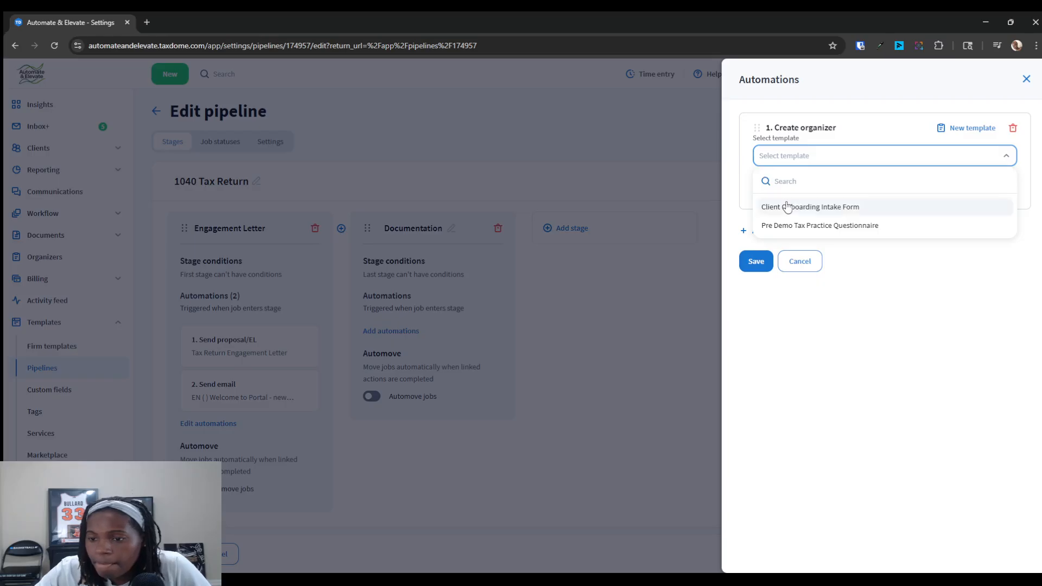
pyautogui.click(786, 229)
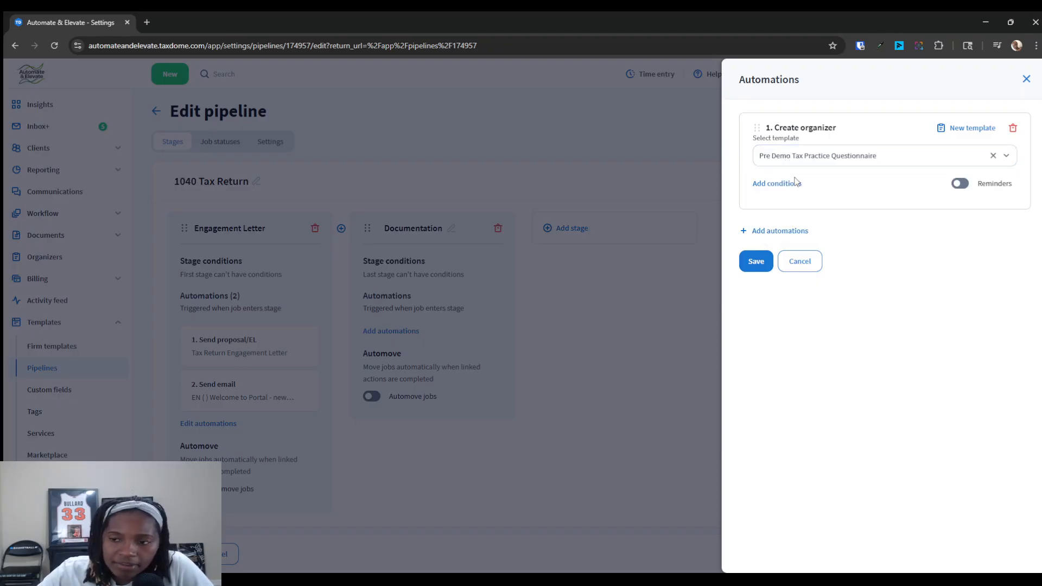
pyautogui.click(755, 262)
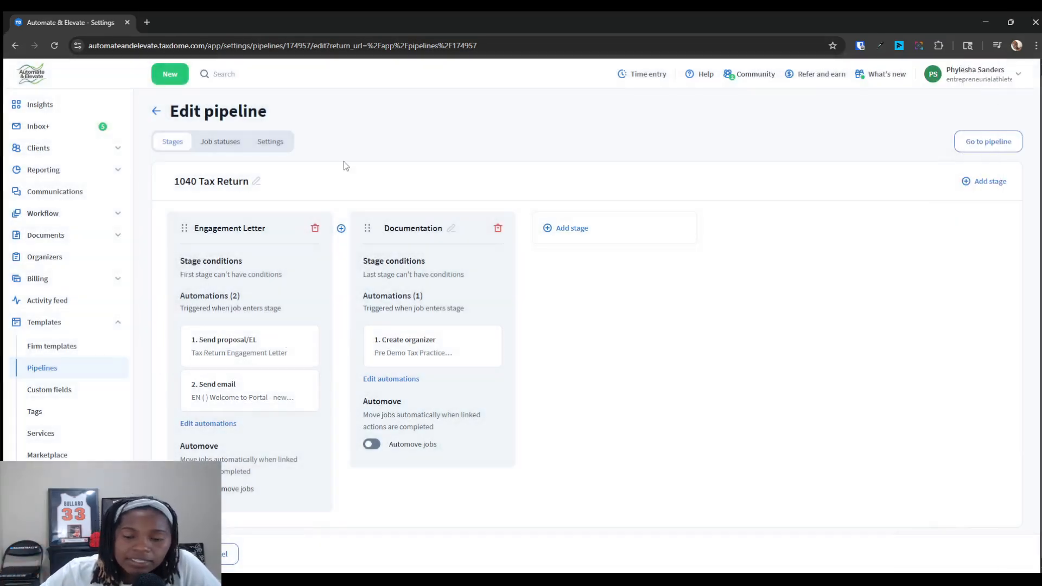
# Step: Add a third stage named "In the Queue" after the Documentation stage
pyautogui.click(591, 229)
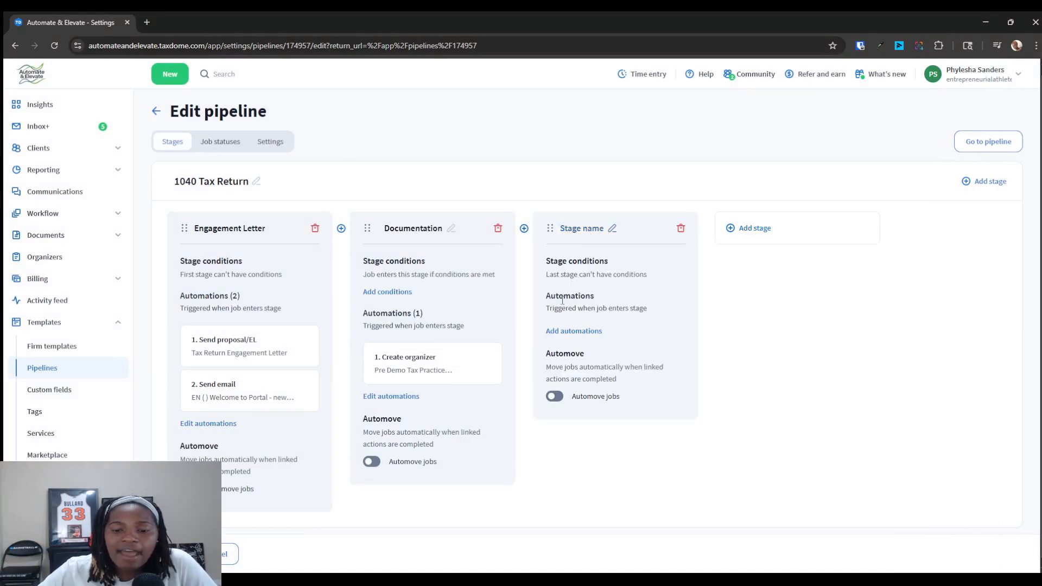
pyautogui.click(588, 232)
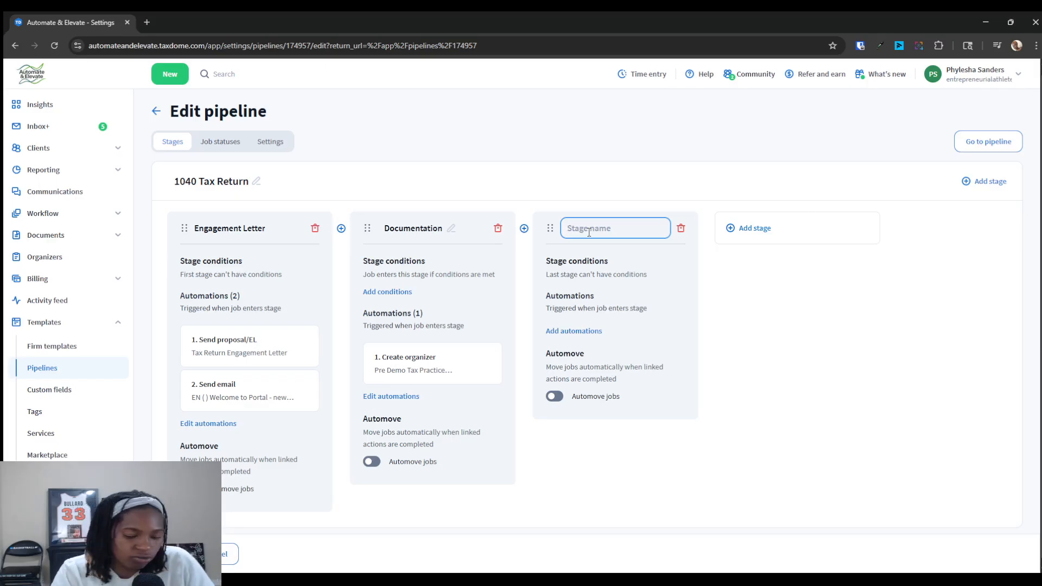
pyautogui.write('In the')
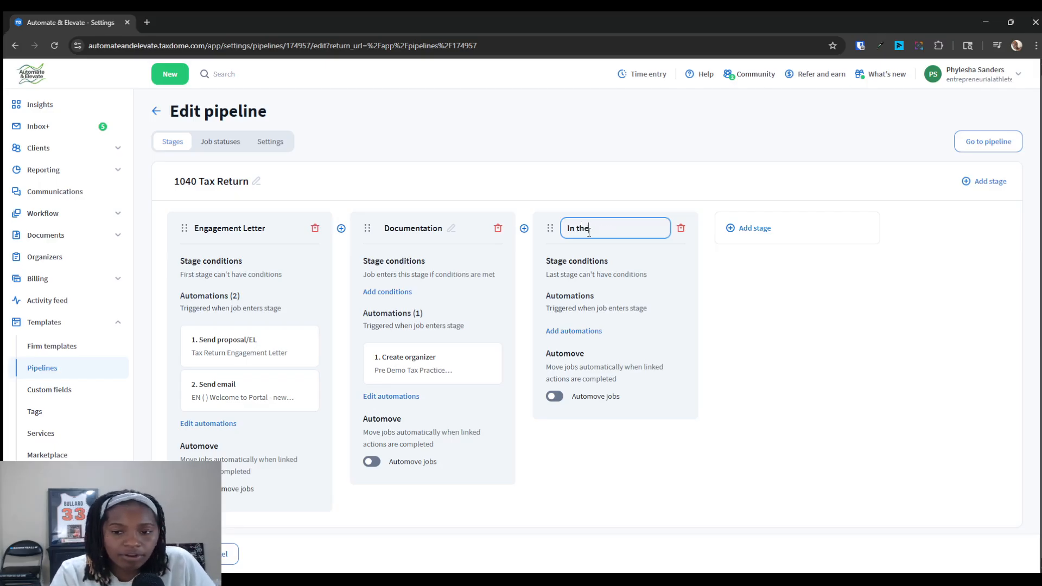
pyautogui.write(' Queque')
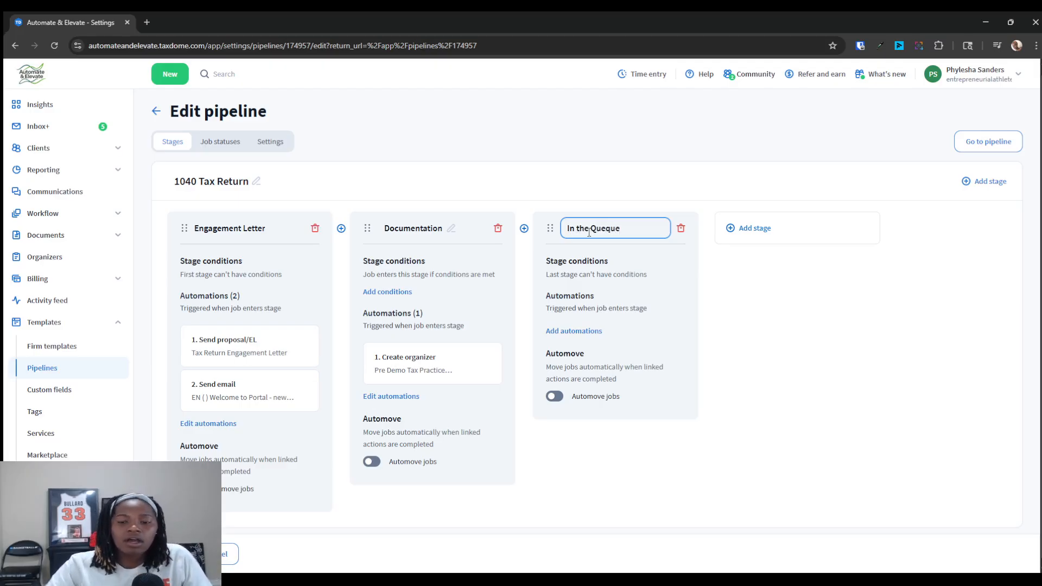
pyautogui.doubleClick(605, 228)
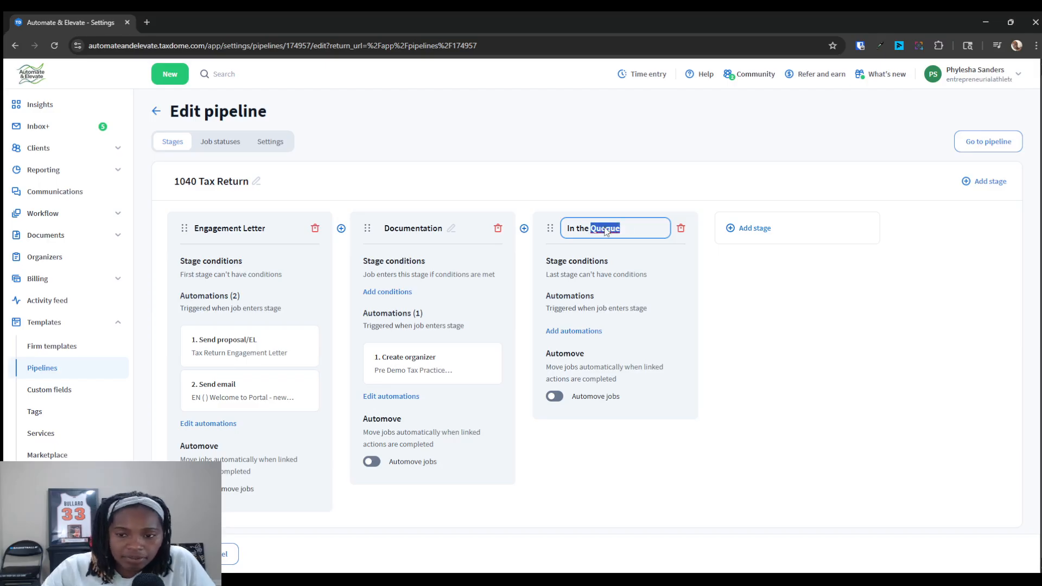
pyautogui.write('Queue')
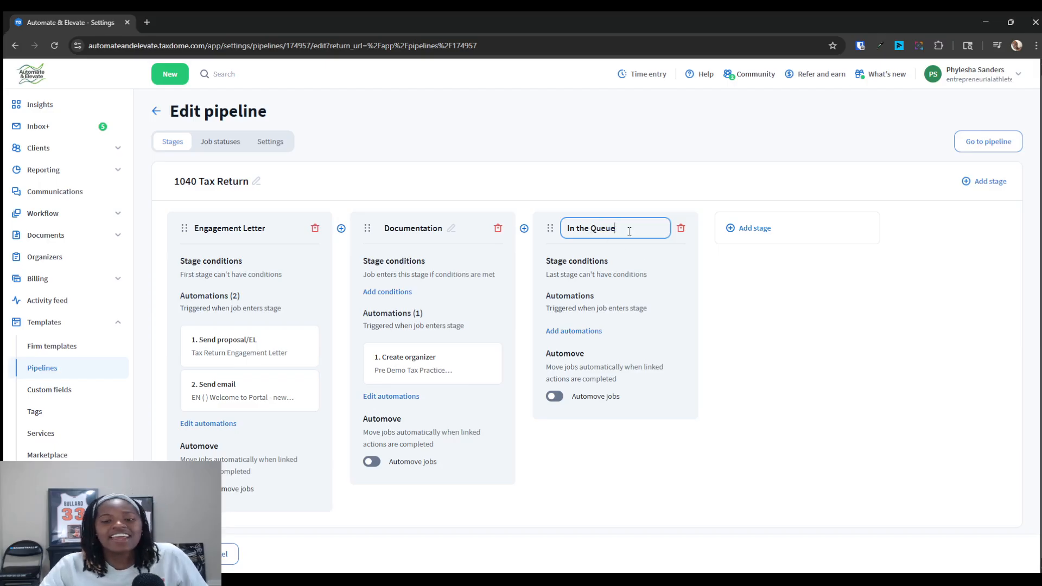
# Step: Add a Send message automation to the In the Queue stage using the "EN (US) ( Tax Preparation) missing information, add task list" template and save it
pyautogui.click(587, 331)
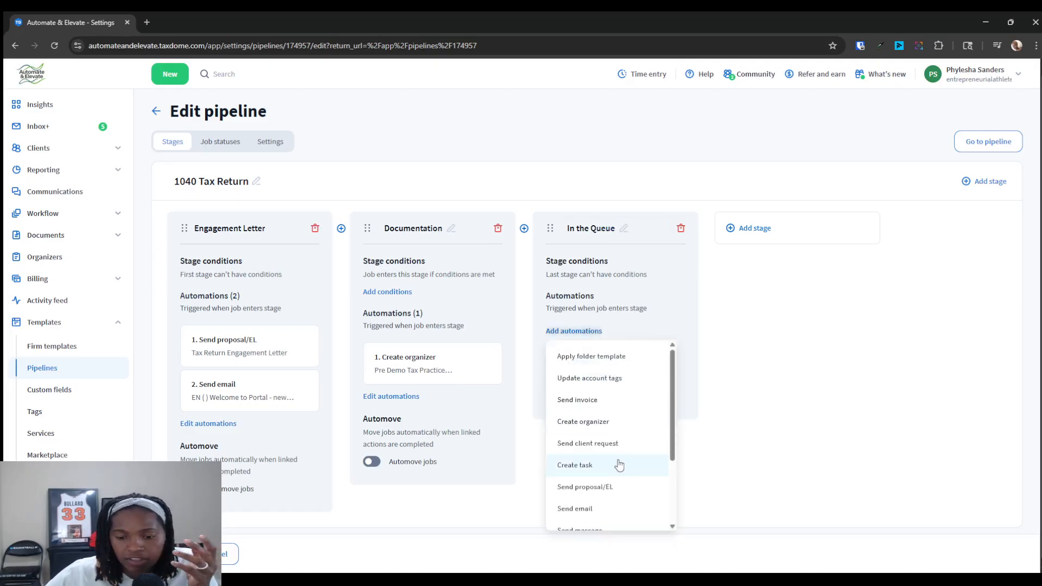
pyautogui.scroll(-1, 616, 461)
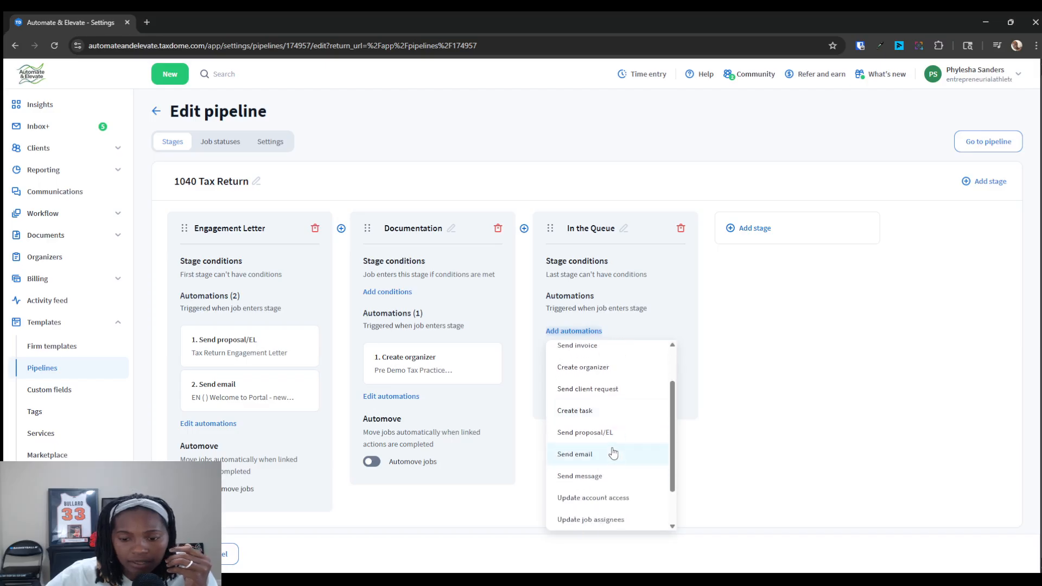
pyautogui.click(580, 476)
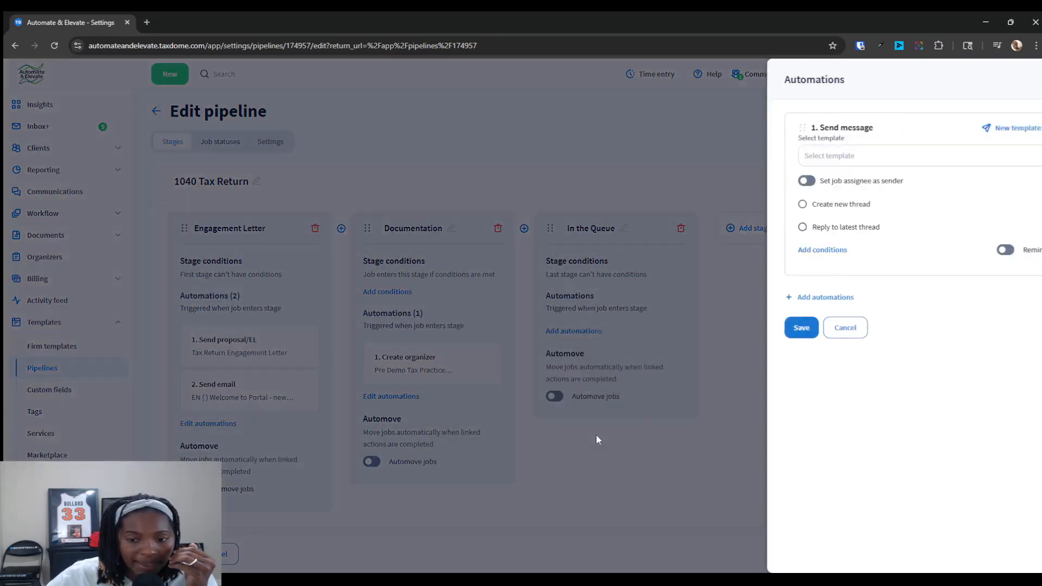
pyautogui.click(808, 157)
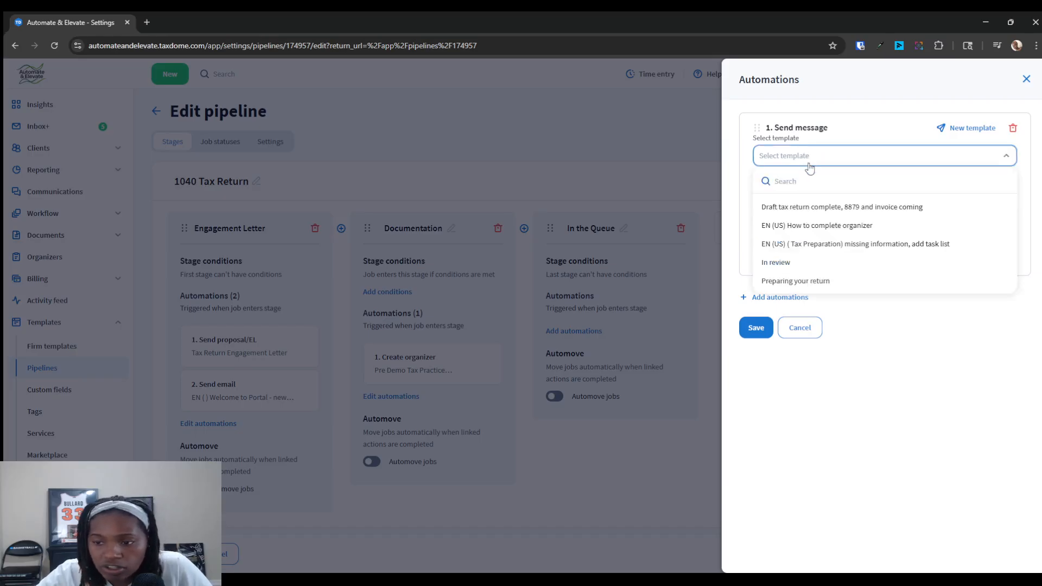
pyautogui.click(835, 339)
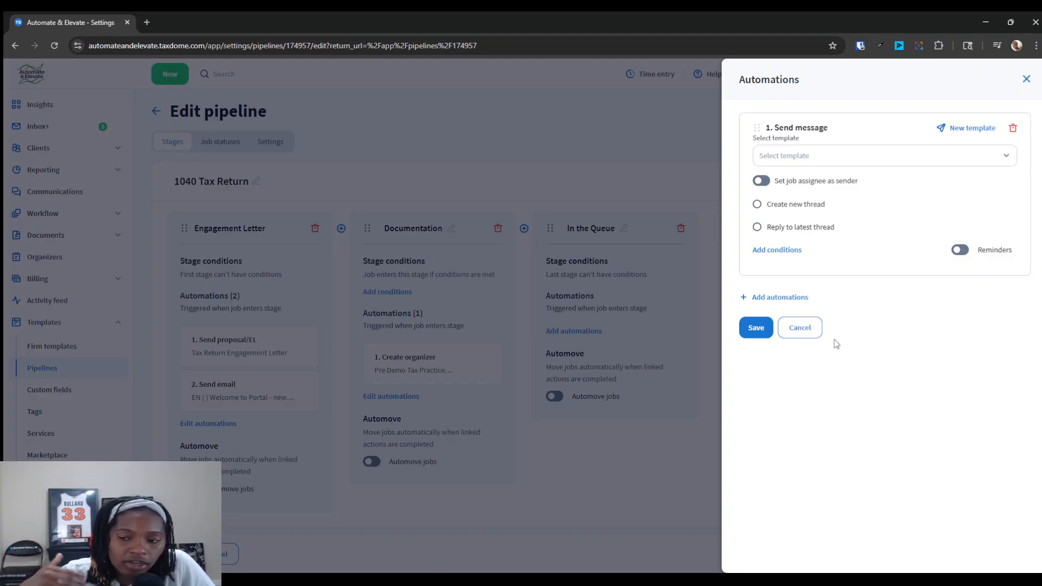
pyautogui.click(824, 158)
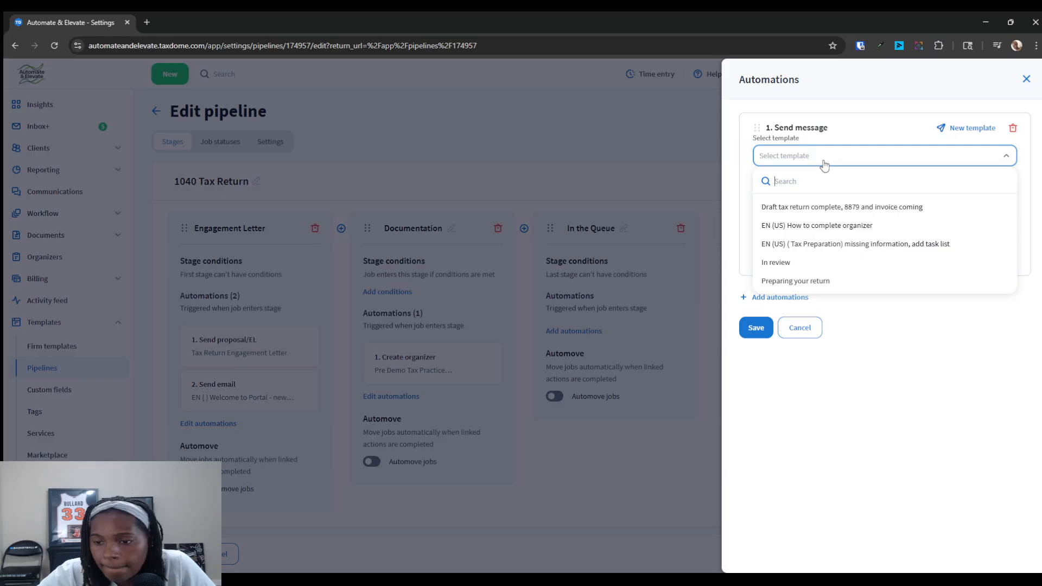
pyautogui.click(813, 249)
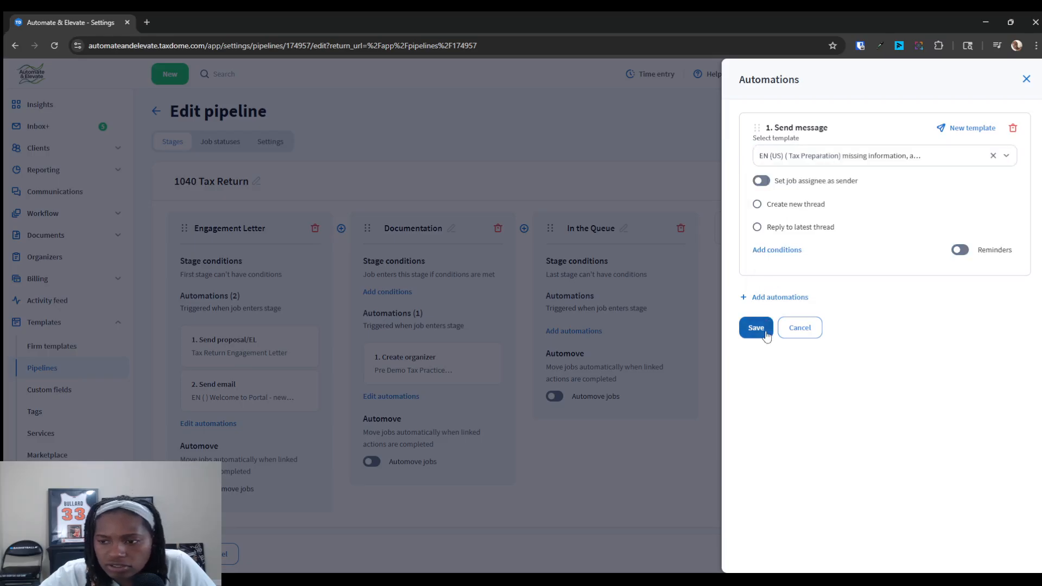
pyautogui.click(755, 328)
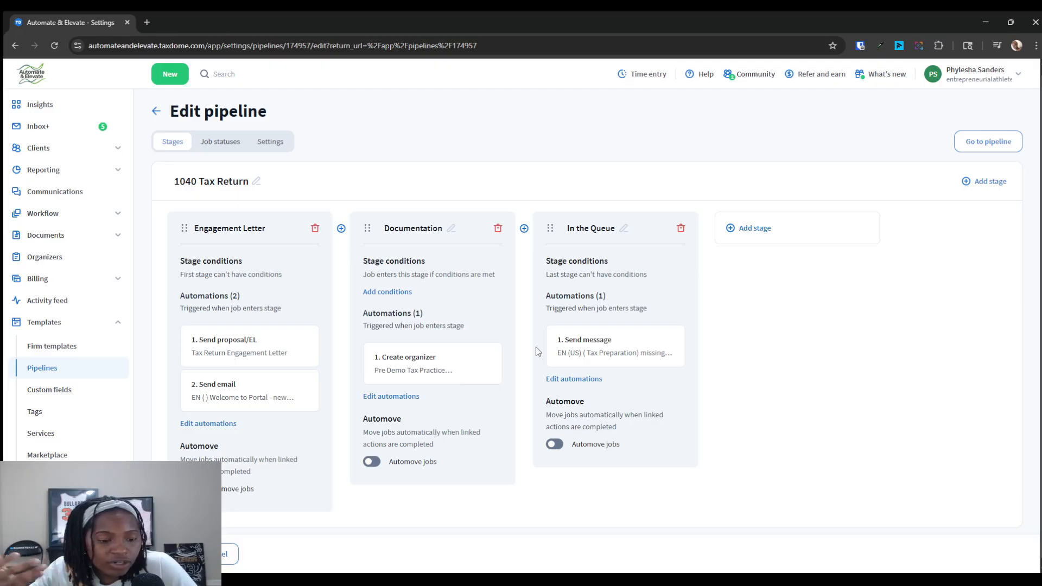
# Step: Add an Update client-facing job status automation to the Engagement Letter stage with the status Awaiting More Details
pyautogui.click(207, 424)
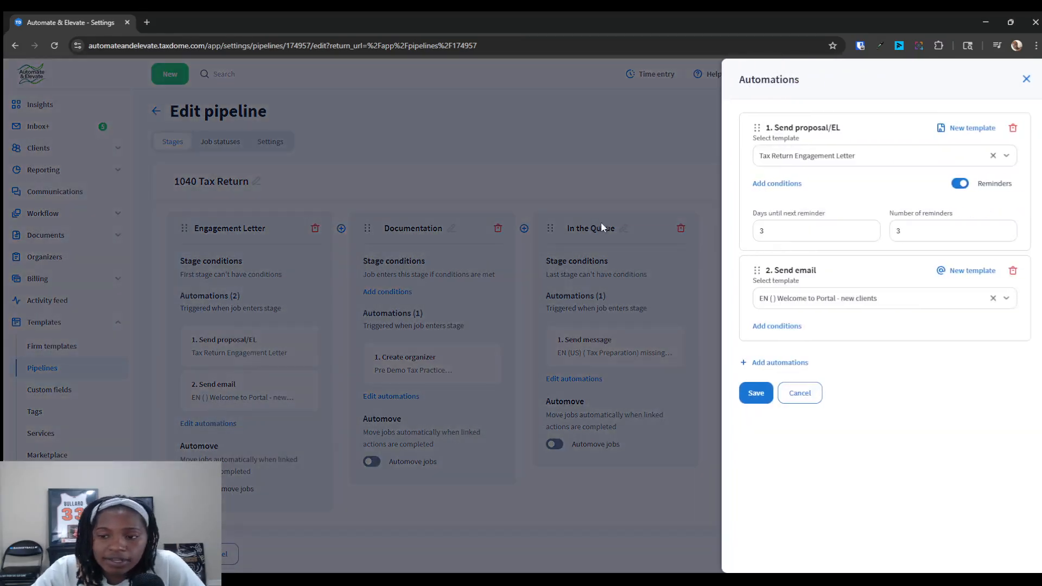
pyautogui.click(782, 363)
pyautogui.scroll(-3, 795, 424)
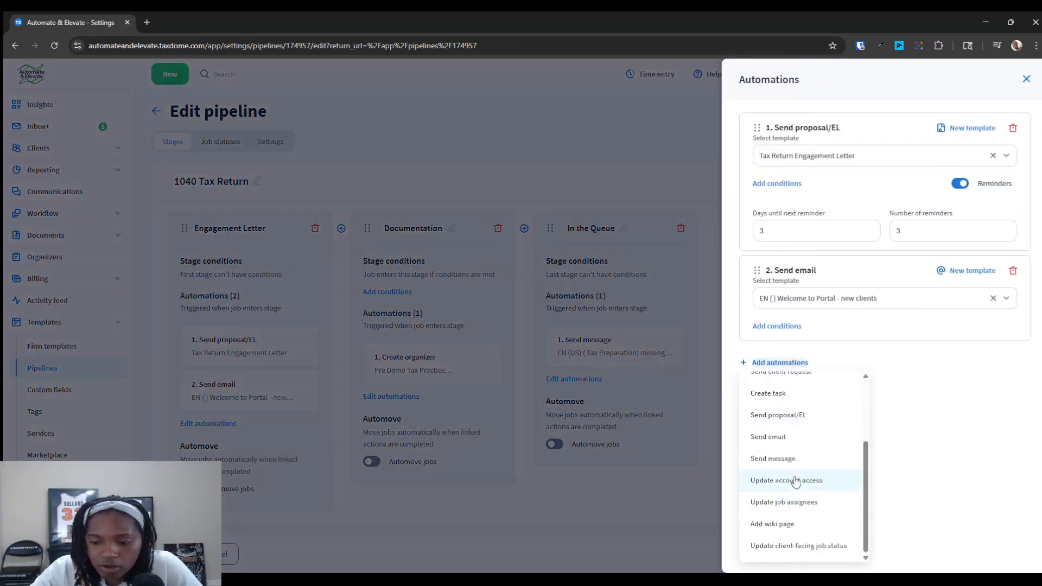
pyautogui.click(797, 546)
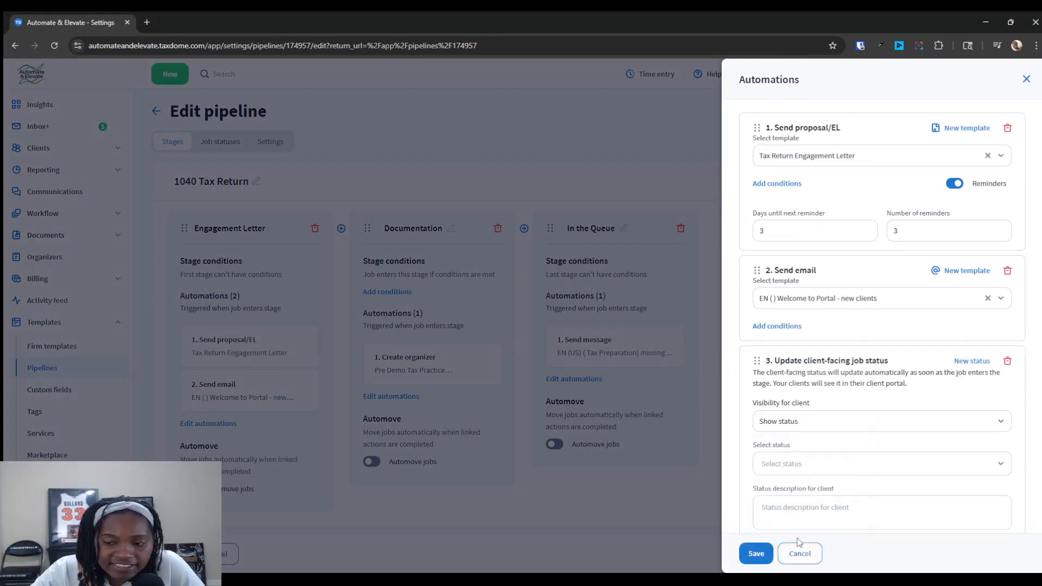
pyautogui.click(807, 466)
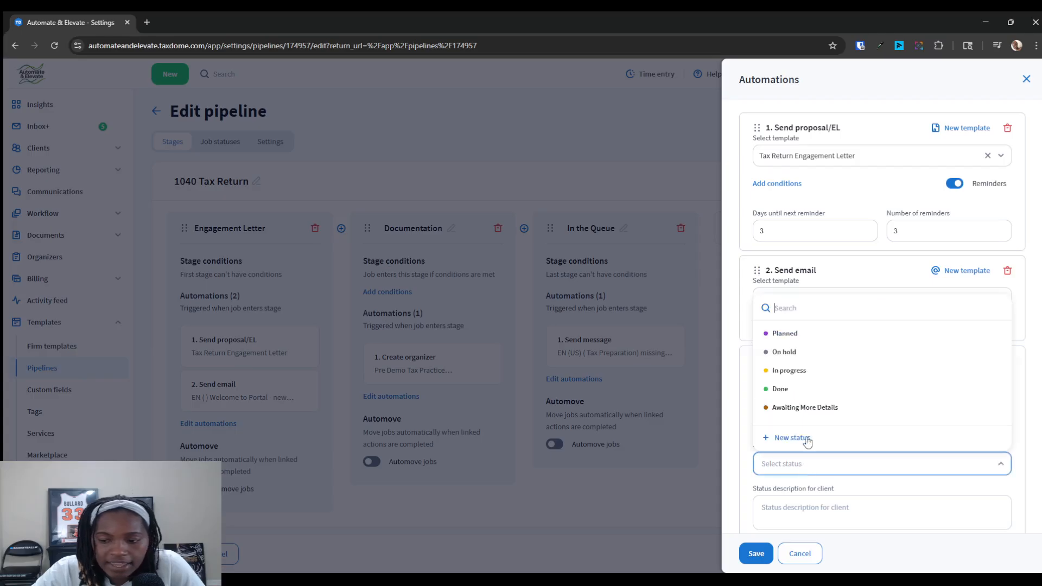
pyautogui.click(810, 408)
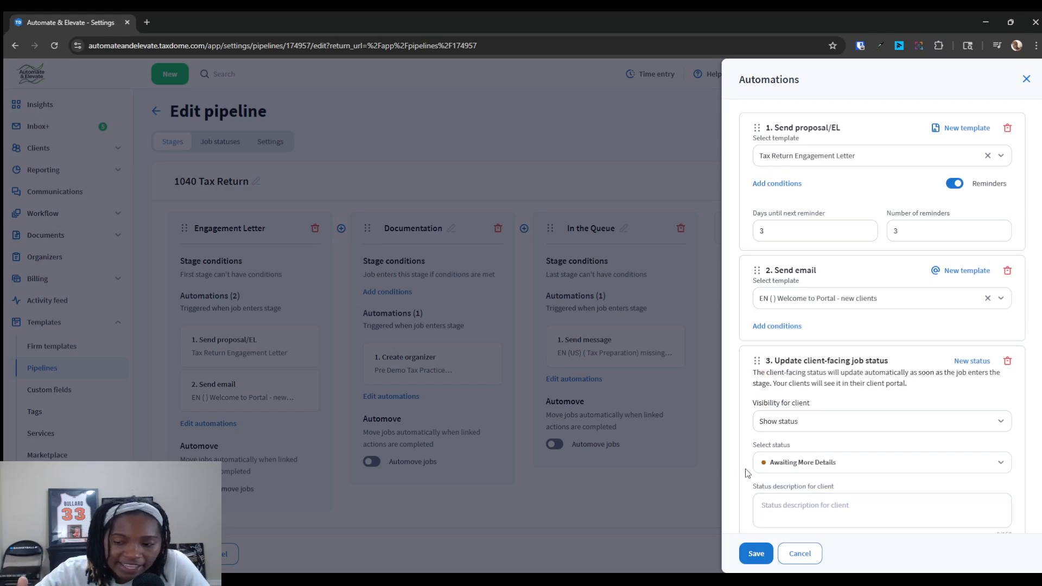
# Step: Set the status description for the client to "Waiting for Engagement Letter to be signed." and save the Engagement Letter stage's automations
pyautogui.click(783, 501)
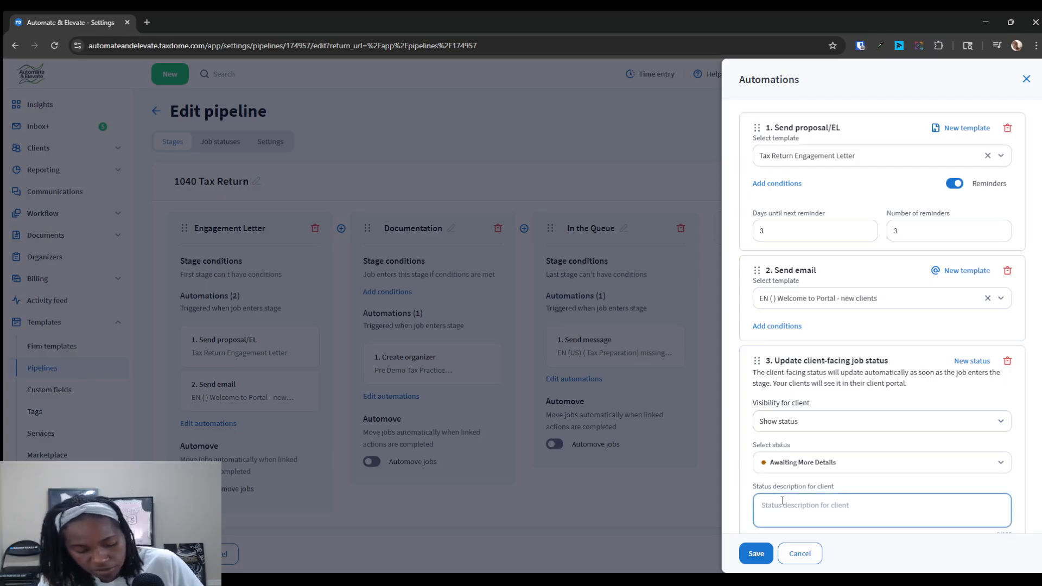
pyautogui.write('Waiting for ')
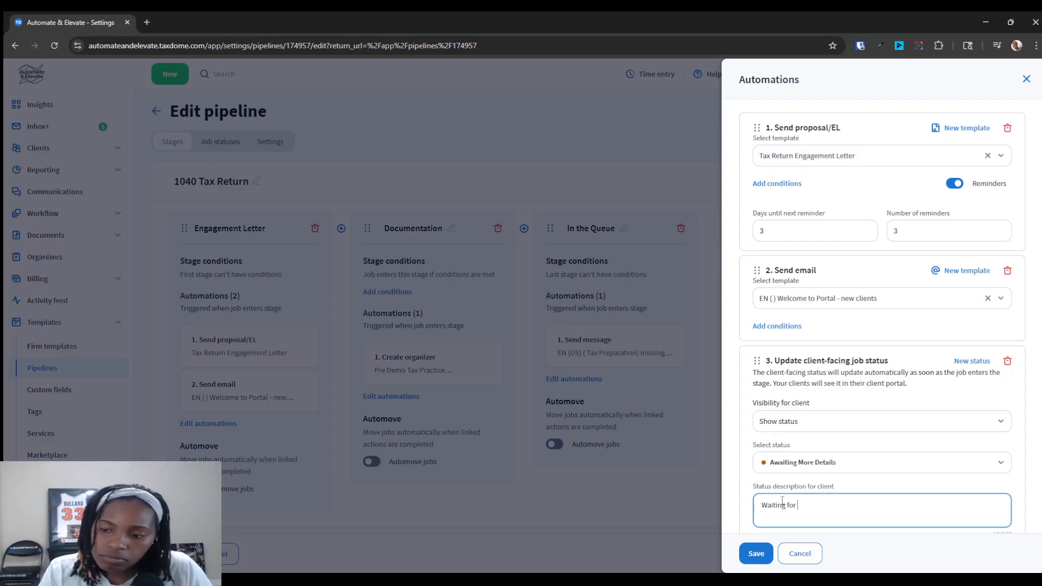
pyautogui.write('Engag')
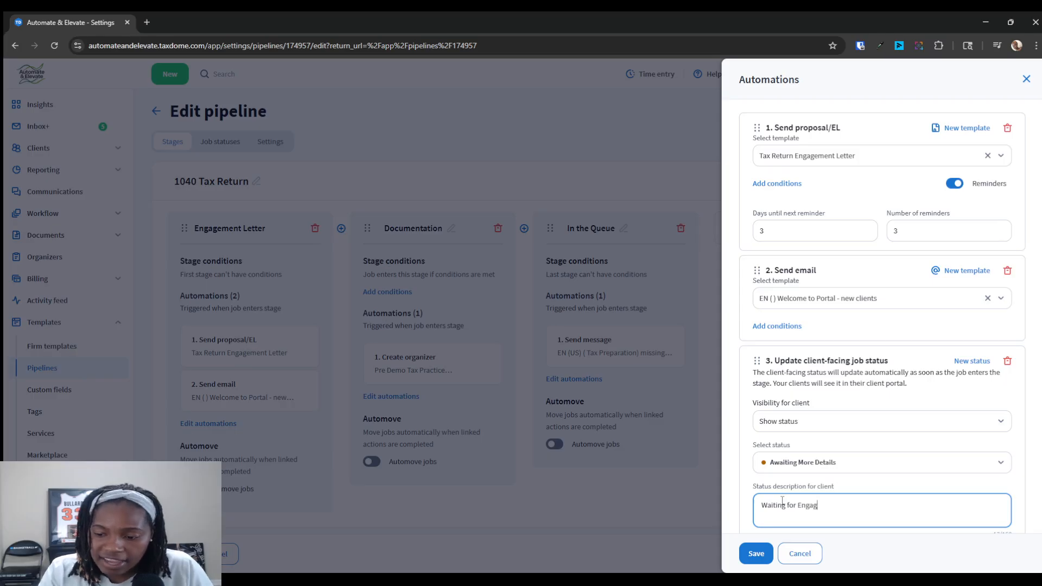
pyautogui.write('ement LEt')
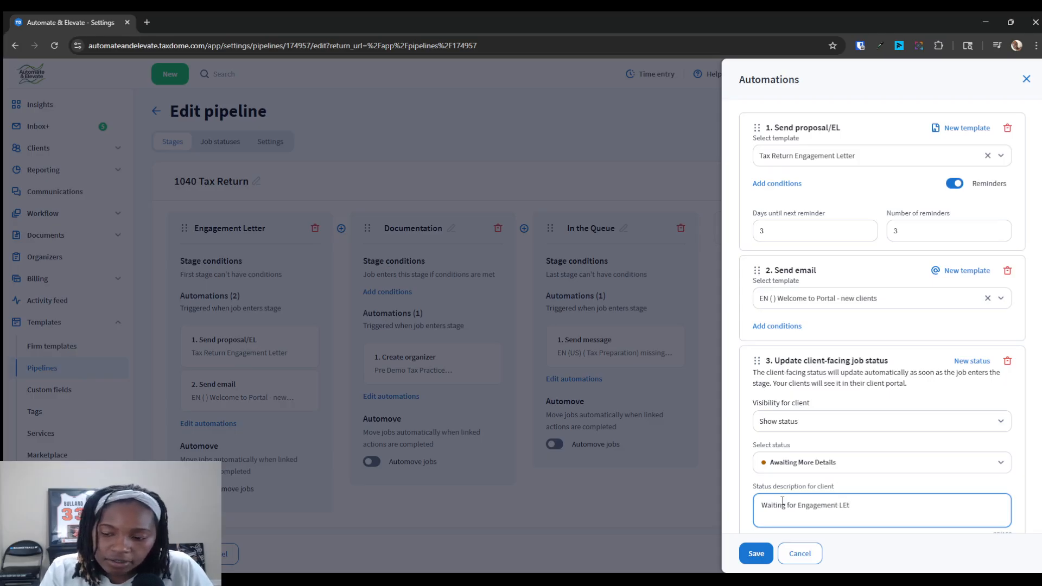
pyautogui.press('BackSpace')
pyautogui.press('BackSpace')
pyautogui.write('etter to be s')
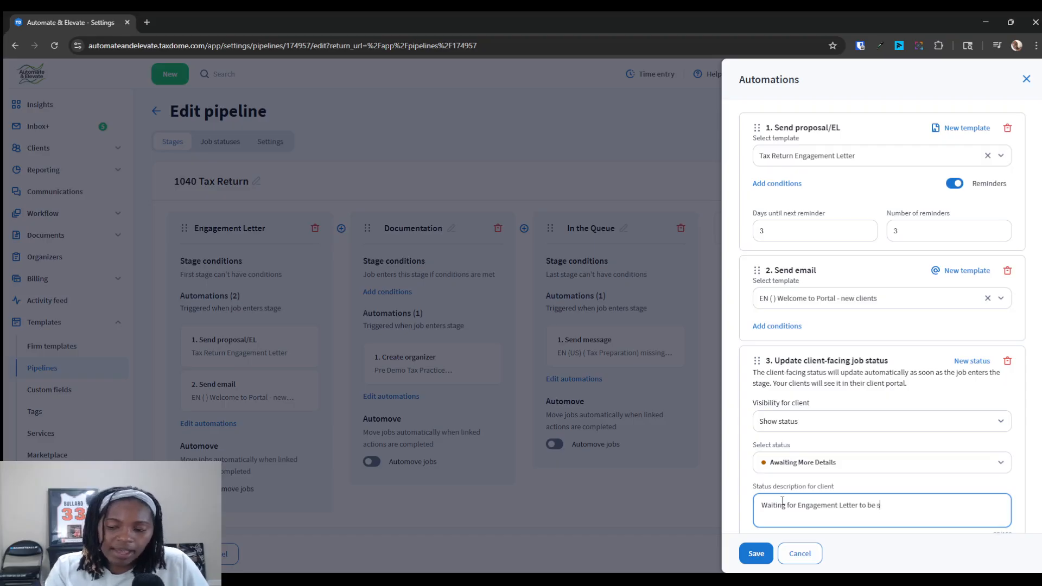
pyautogui.write('igned.')
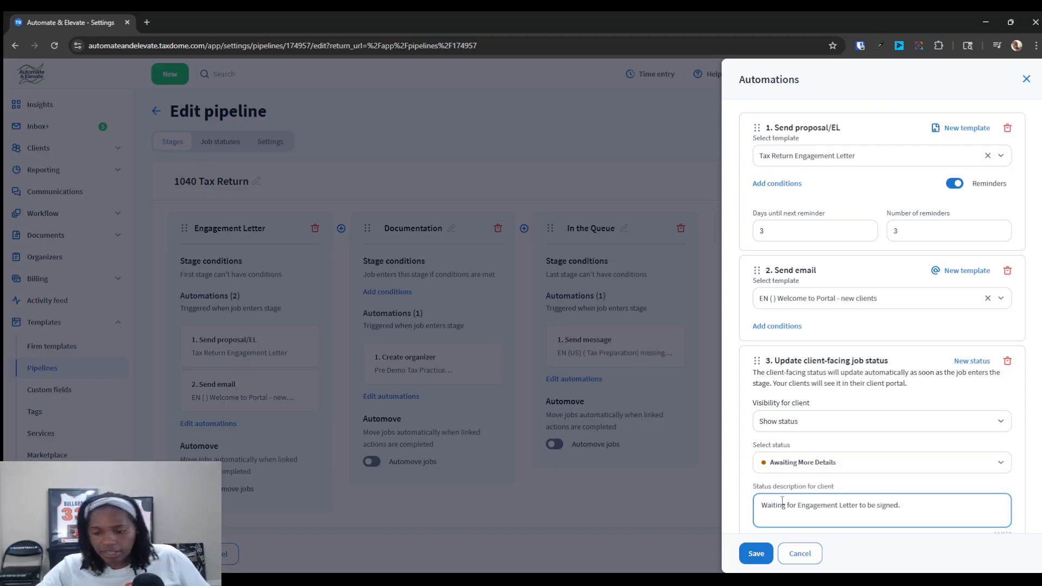
pyautogui.click(755, 553)
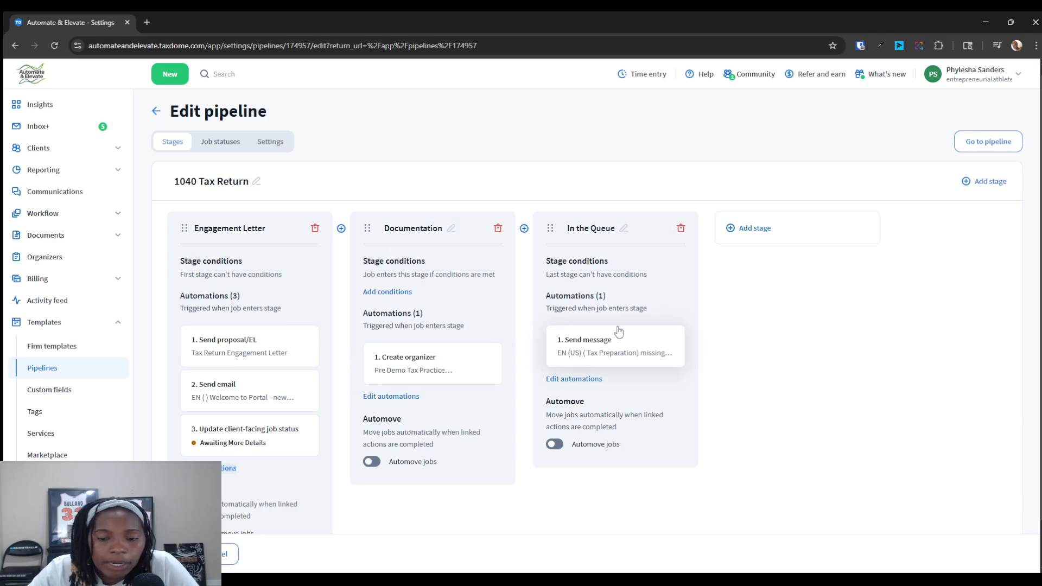
# Step: Add a Send message automation to the Documentation stage using the "EN (US) How to complete organizer" template and save it
pyautogui.click(402, 397)
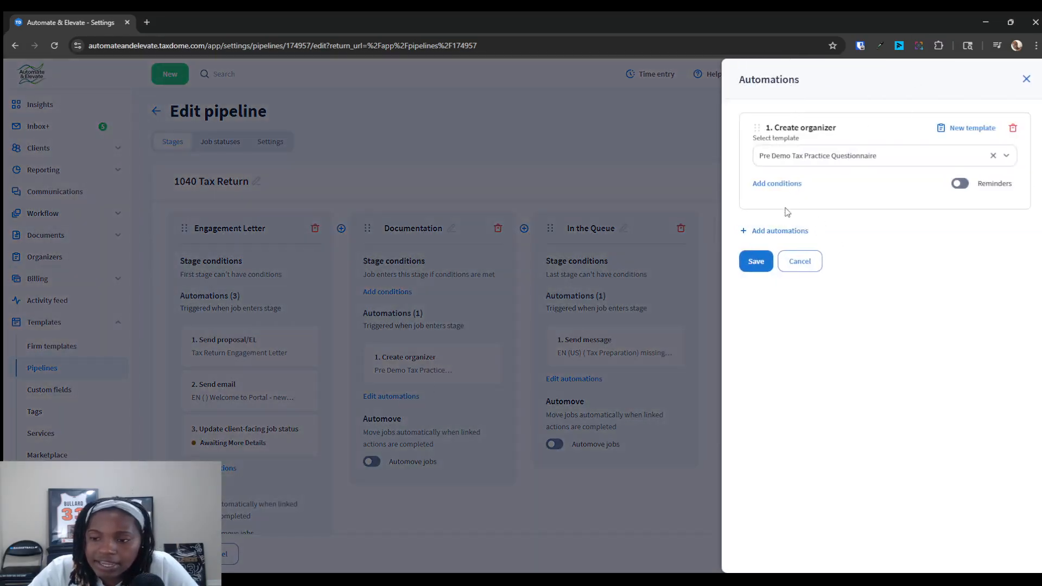
pyautogui.click(777, 237)
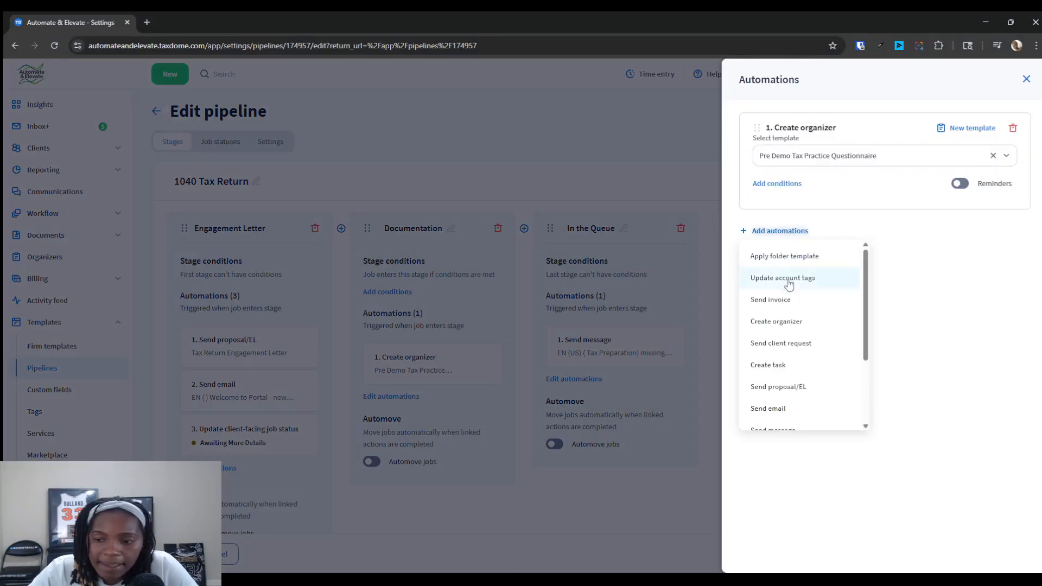
pyautogui.scroll(-2, 787, 353)
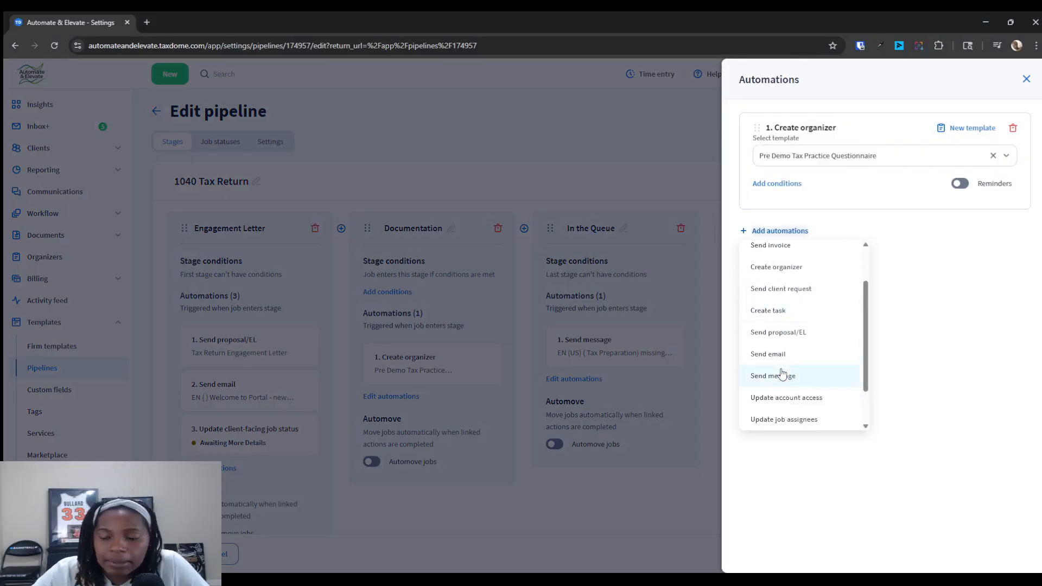
pyautogui.click(782, 374)
pyautogui.click(789, 261)
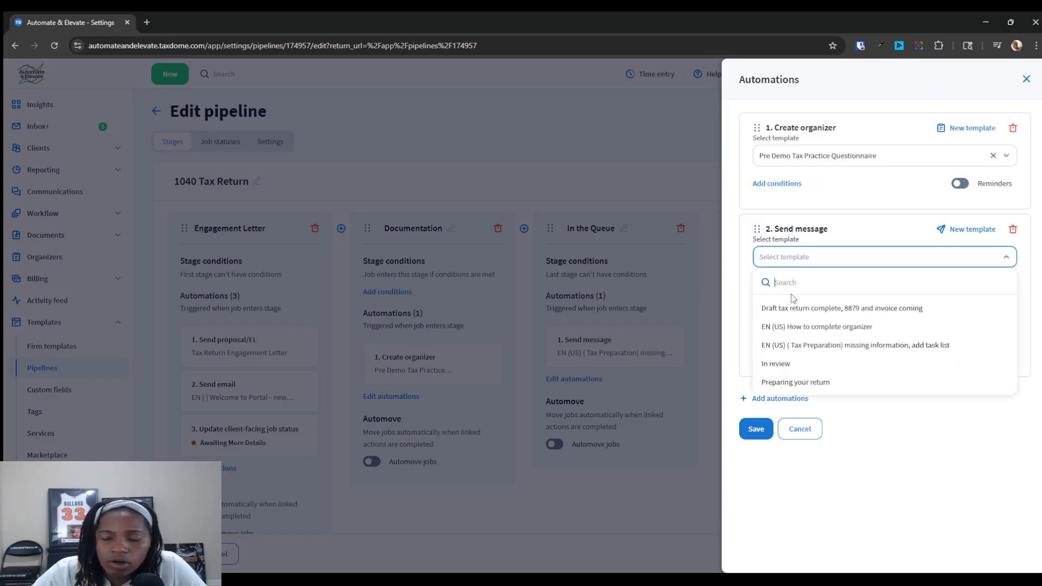
pyautogui.click(792, 324)
pyautogui.click(756, 429)
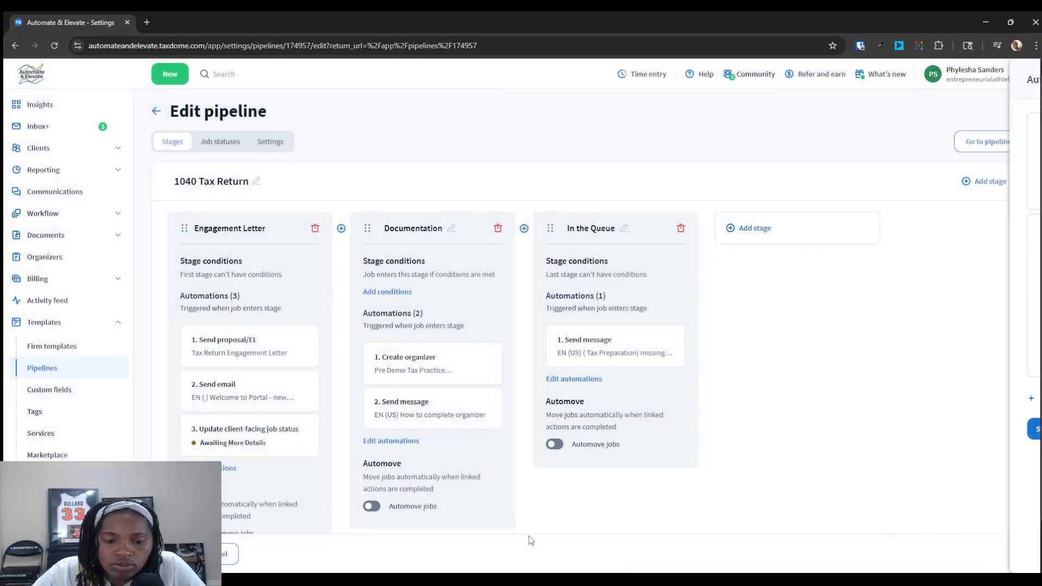
# Step: Reorder the Documentation stage's automations so Send message comes before Create organizer, and save them
pyautogui.moveTo(455, 418); pyautogui.dragTo(373, 400)
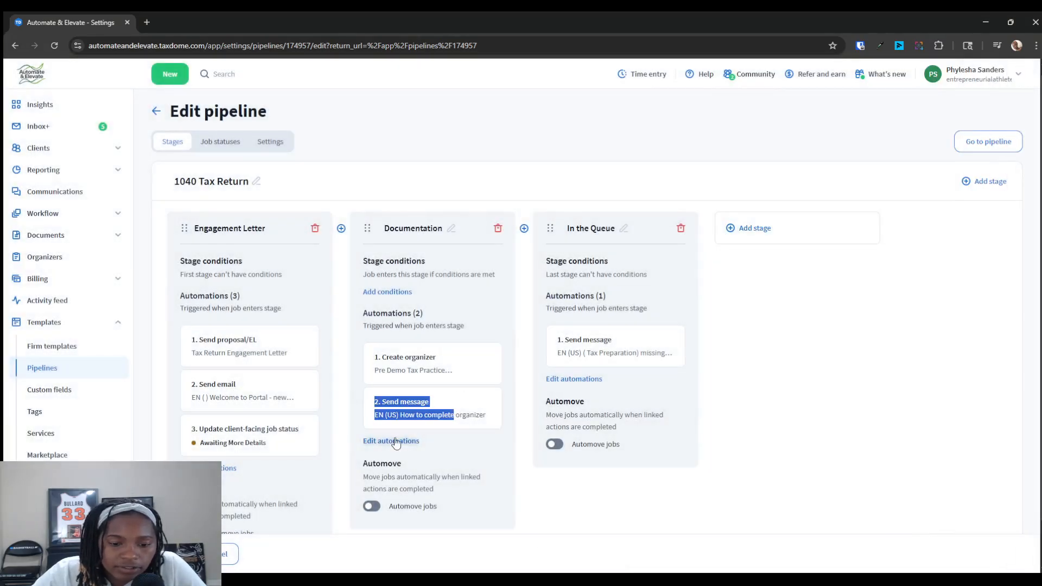
pyautogui.click(391, 440)
pyautogui.moveTo(757, 231); pyautogui.dragTo(760, 127)
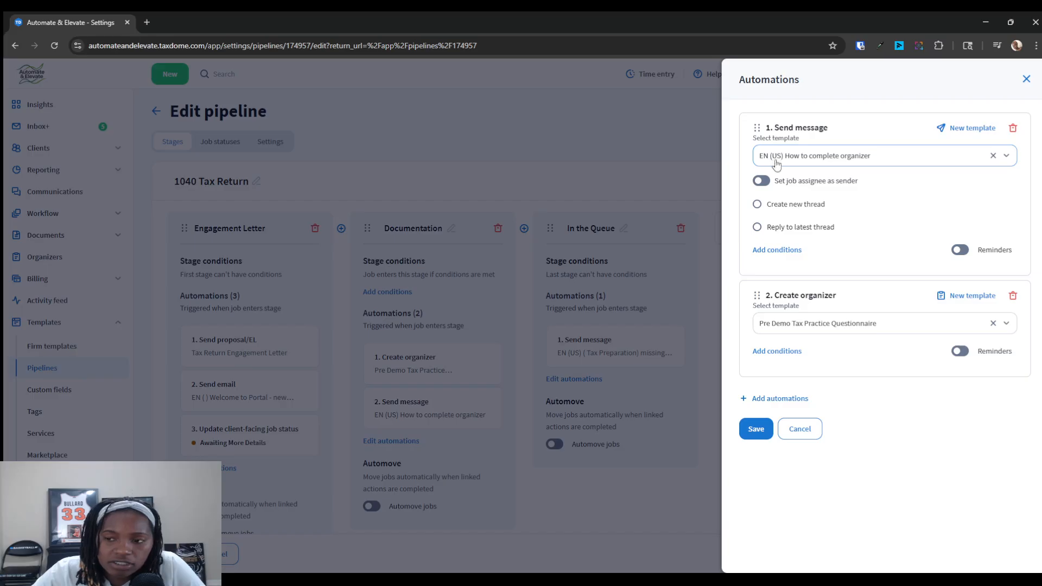
pyautogui.click(757, 428)
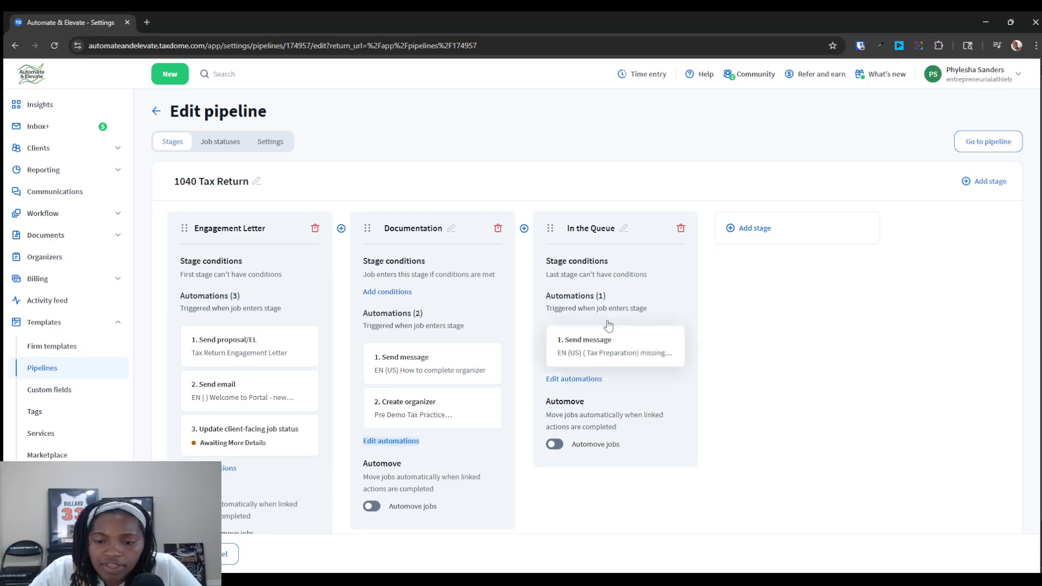
# Step: Add a fourth stage named "In Preparation" after the In the Queue stage
pyautogui.click(626, 222)
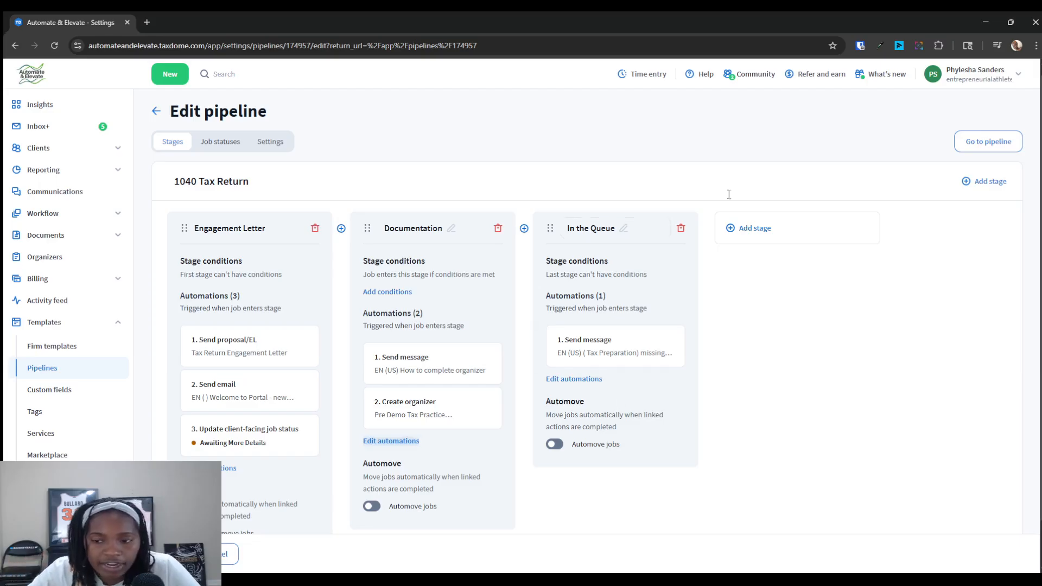
pyautogui.click(748, 228)
pyautogui.click(762, 228)
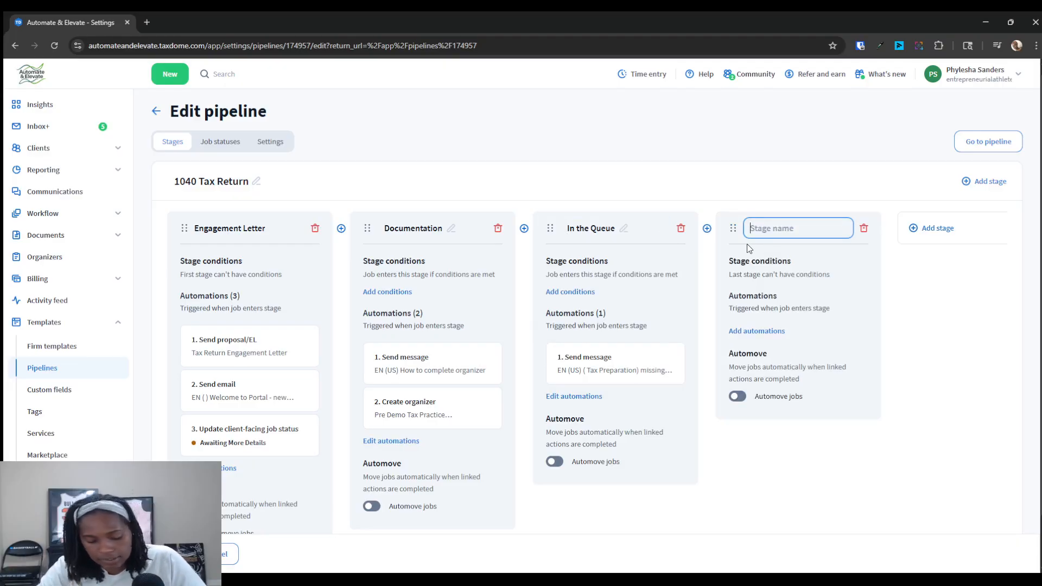
pyautogui.write('In')
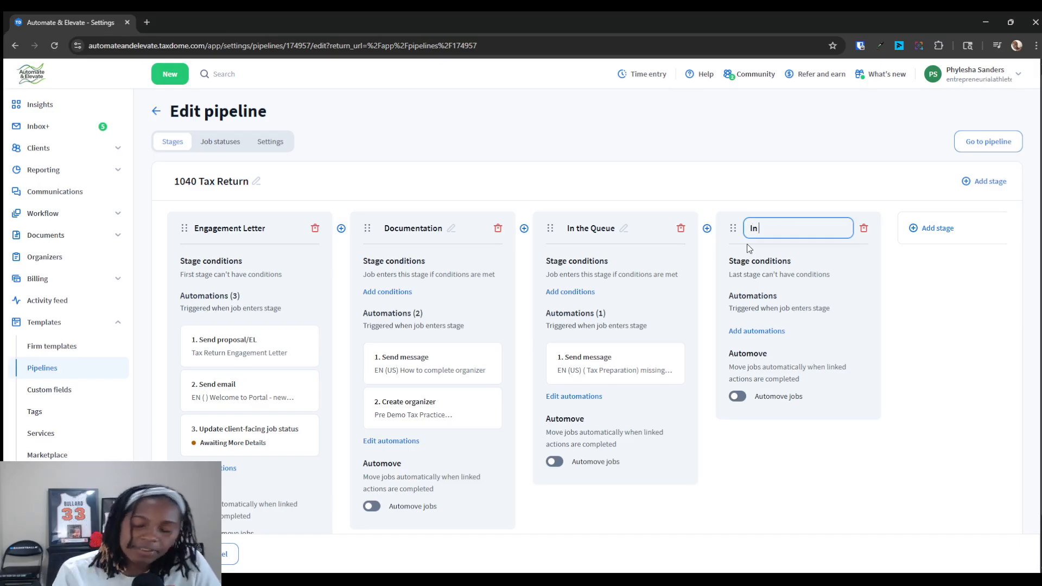
pyautogui.write('eparation')
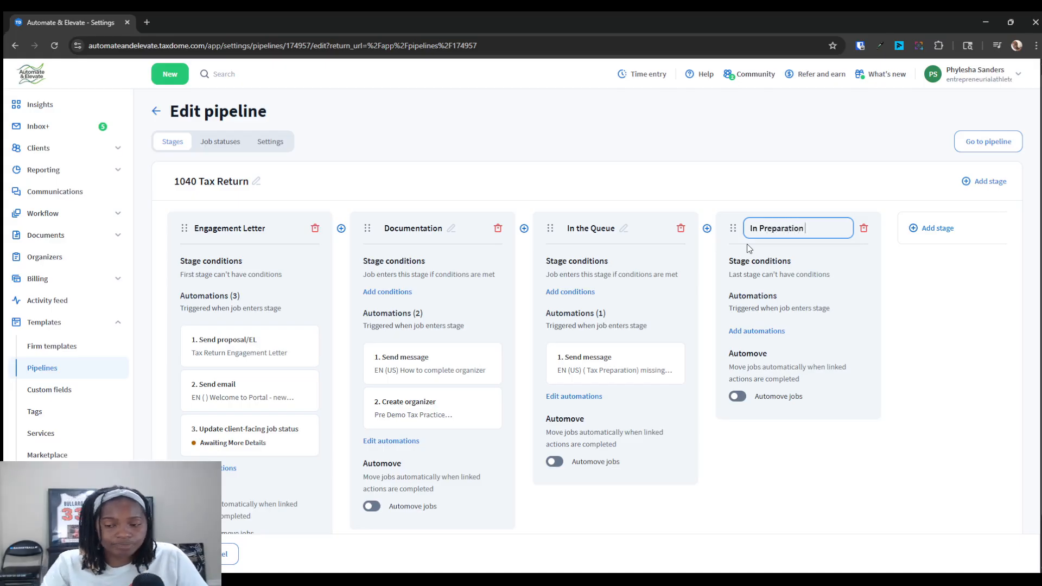
# Step: Add a Create task automation to the In Preparation stage using the "EN (US) (Tax Preparation) 1040 - E-file Return" template and save it
pyautogui.click(746, 332)
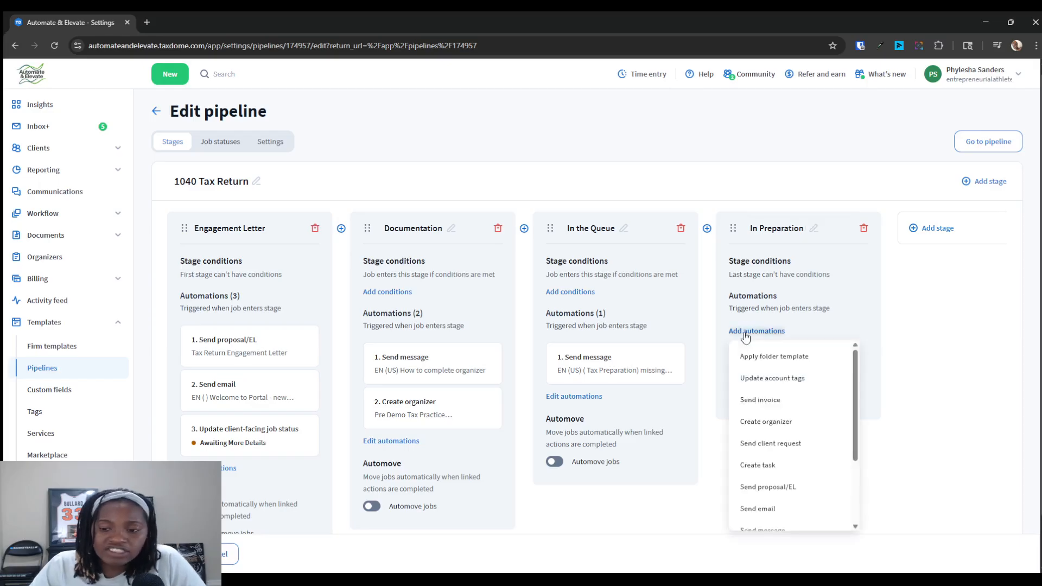
pyautogui.scroll(-1, 788, 398)
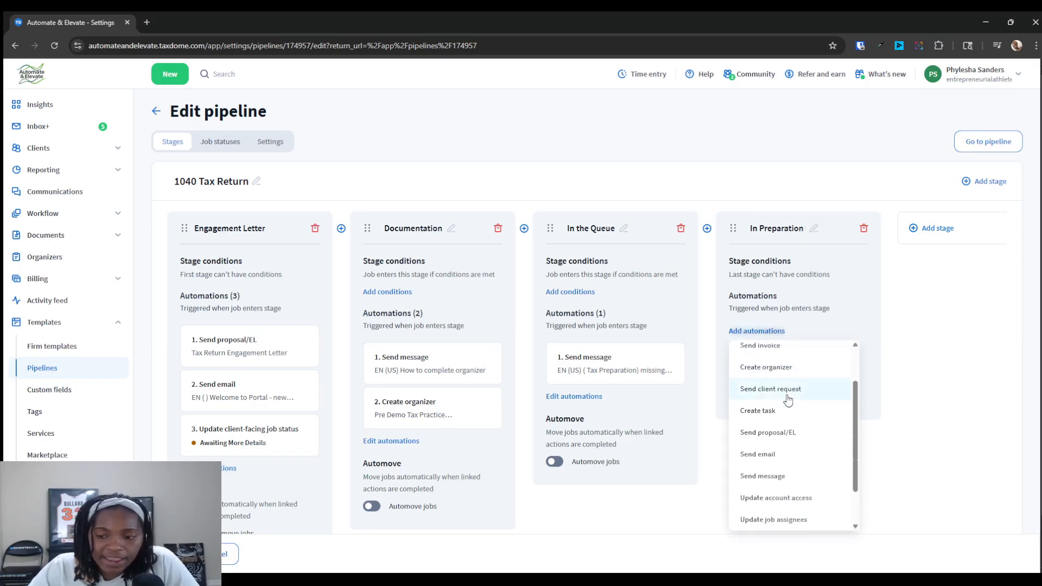
pyautogui.click(787, 411)
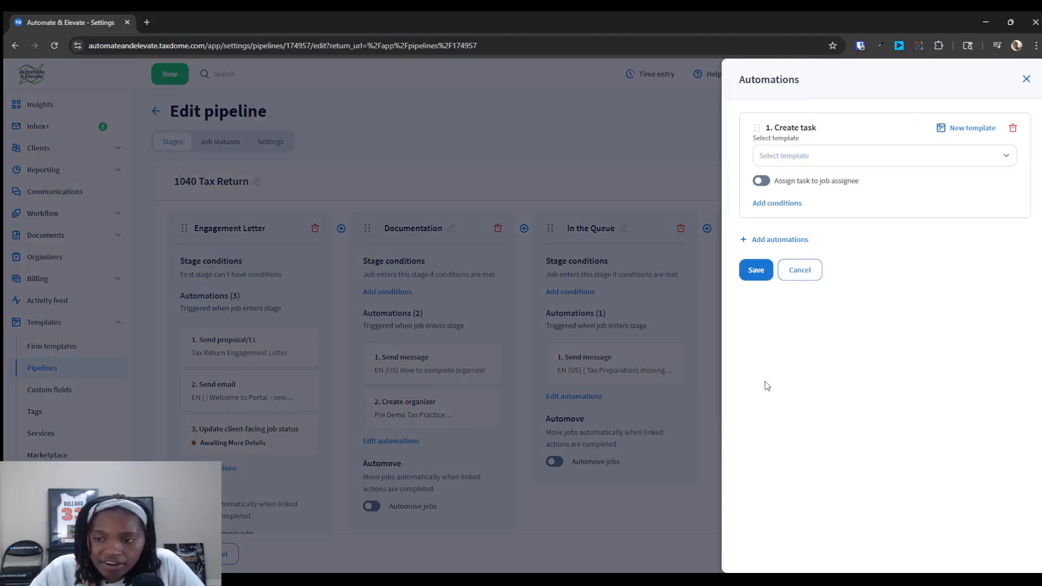
pyautogui.click(839, 159)
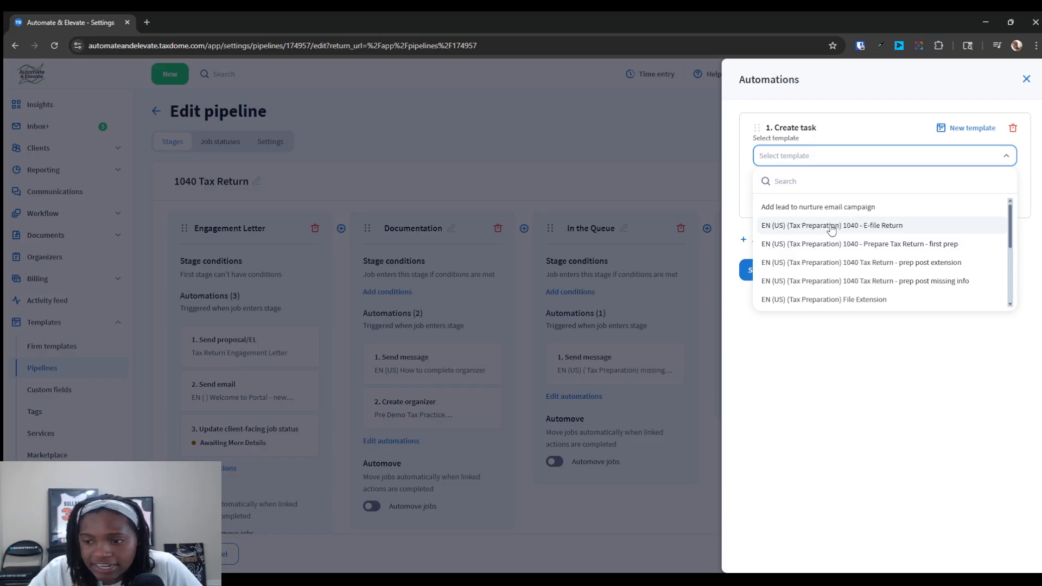
pyautogui.click(879, 231)
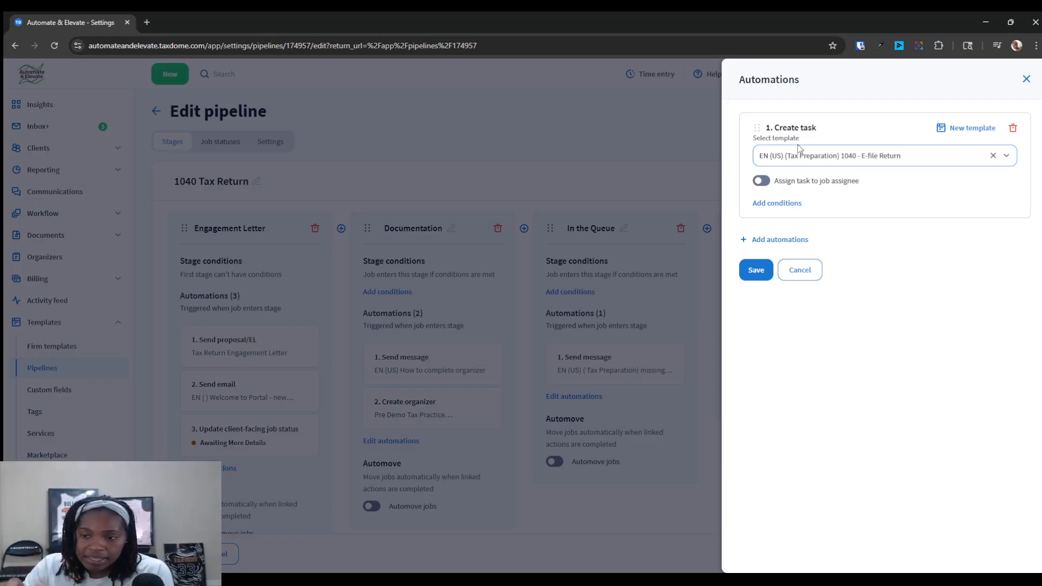
pyautogui.click(753, 270)
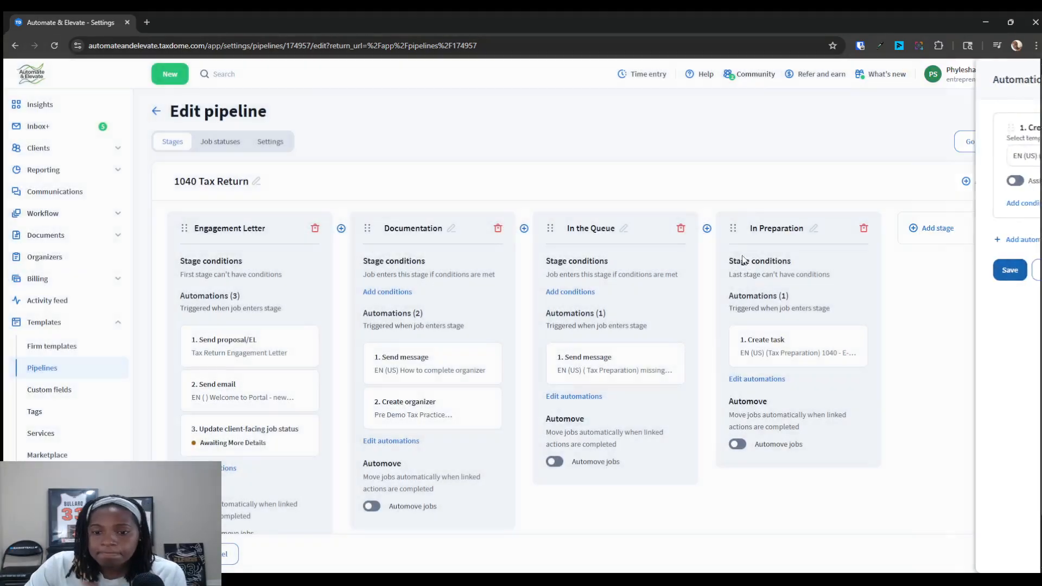
# Step: Add a fifth stage named "Manager Review" after the In Preparation stage
pyautogui.scroll(-1, 507, 543)
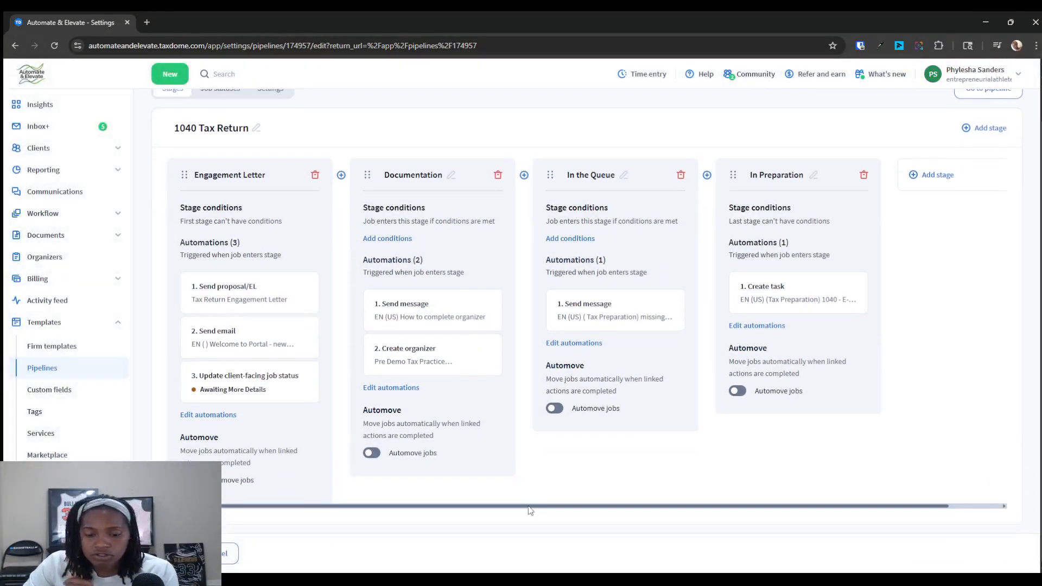
pyautogui.moveTo(532, 507); pyautogui.dragTo(662, 507)
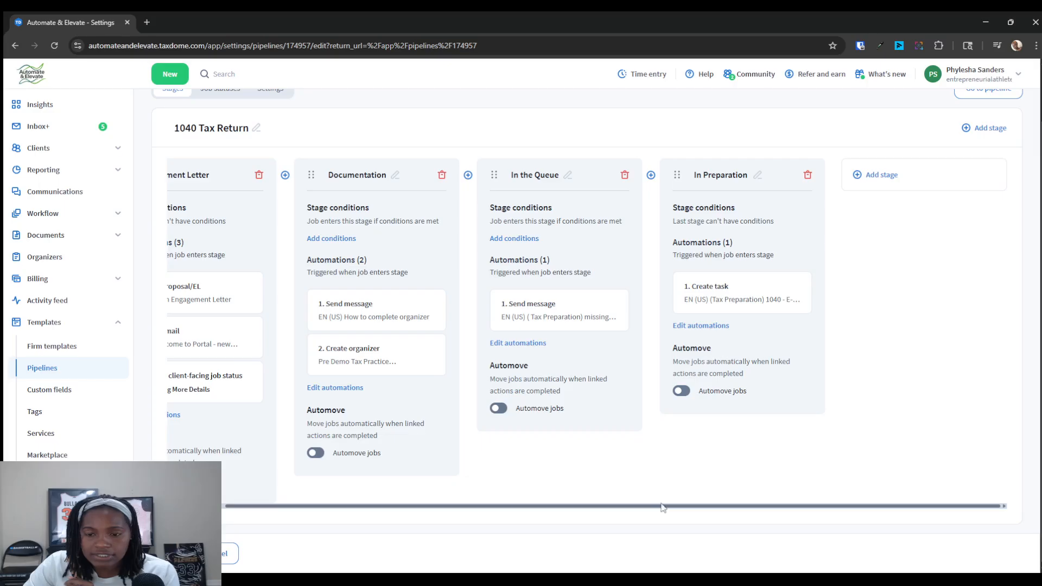
pyautogui.click(904, 176)
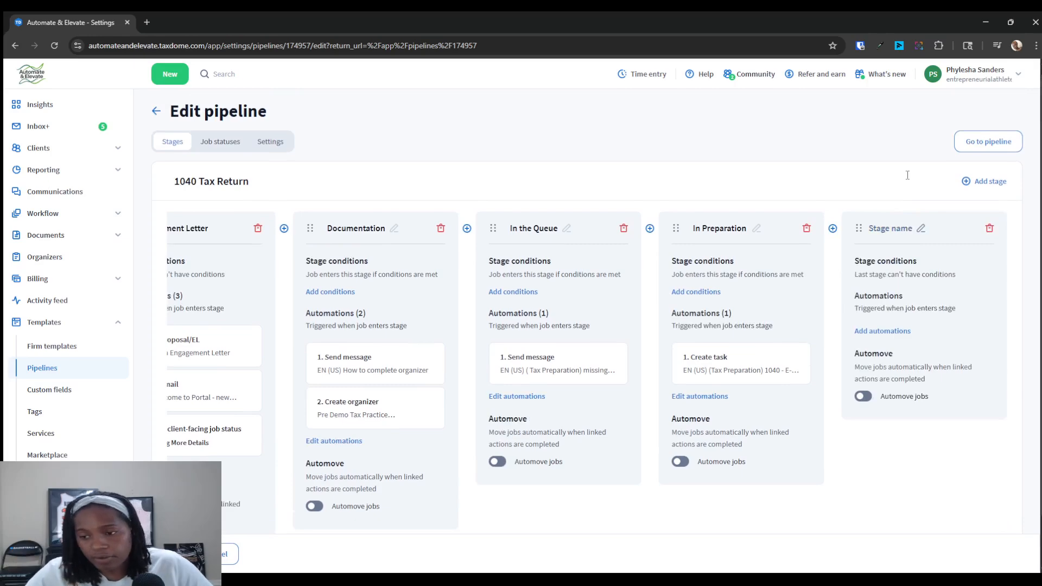
pyautogui.click(909, 228)
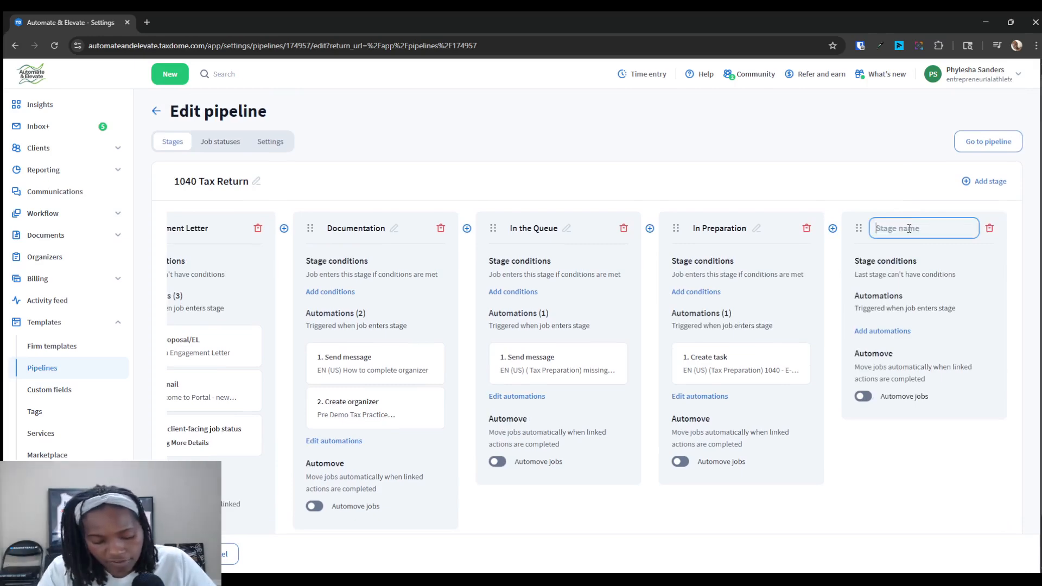
pyautogui.write('Manager Re')
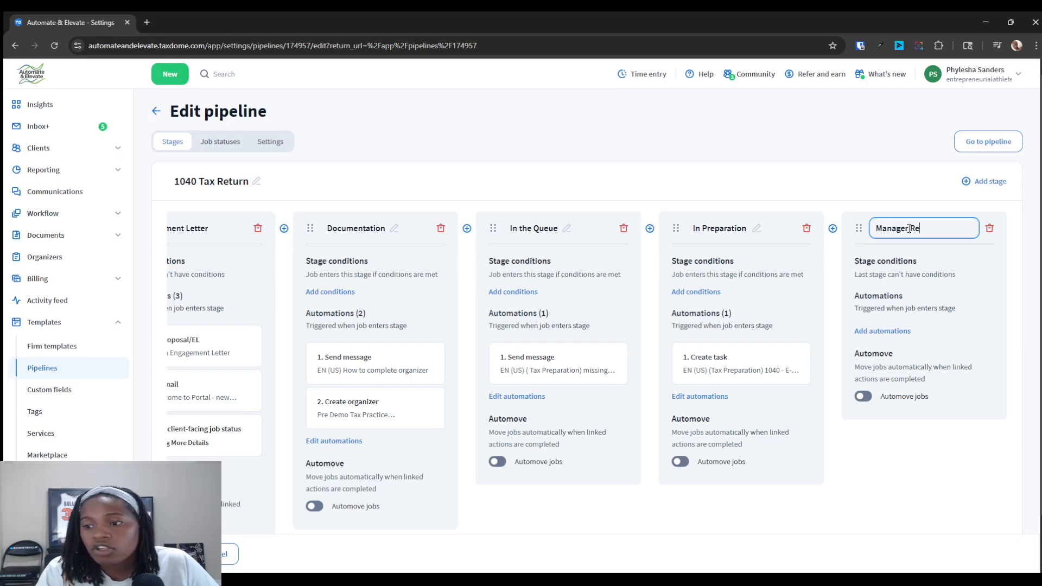
pyautogui.write('view')
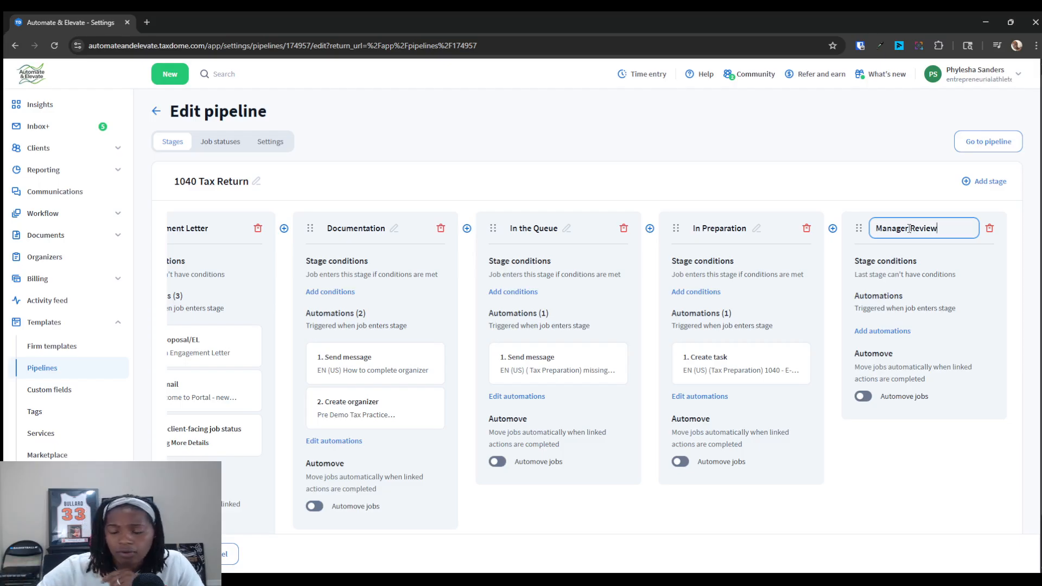
# Step: Add a Create task automation to Manager Review with the "EN (US) (Tax Preparation) Manager Review" template, assign the task to the job assignee, and save
pyautogui.click(893, 333)
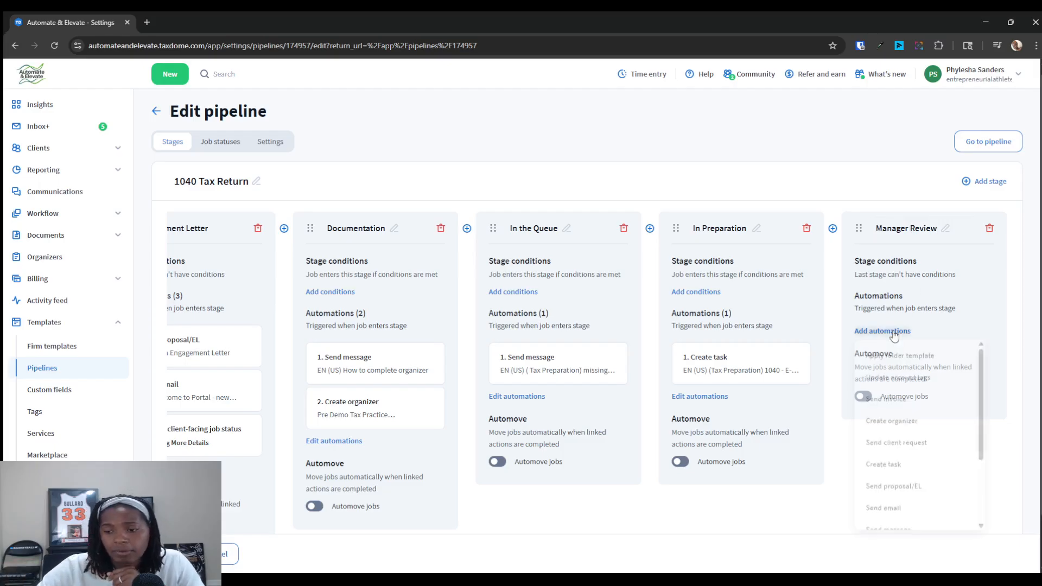
pyautogui.click(904, 465)
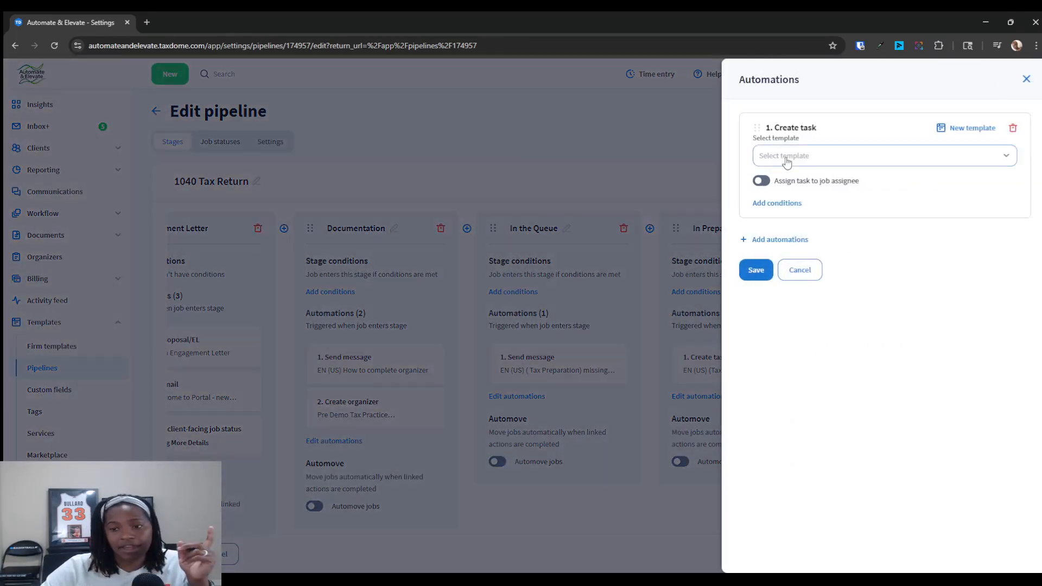
pyautogui.click(788, 157)
pyautogui.scroll(-5, 798, 265)
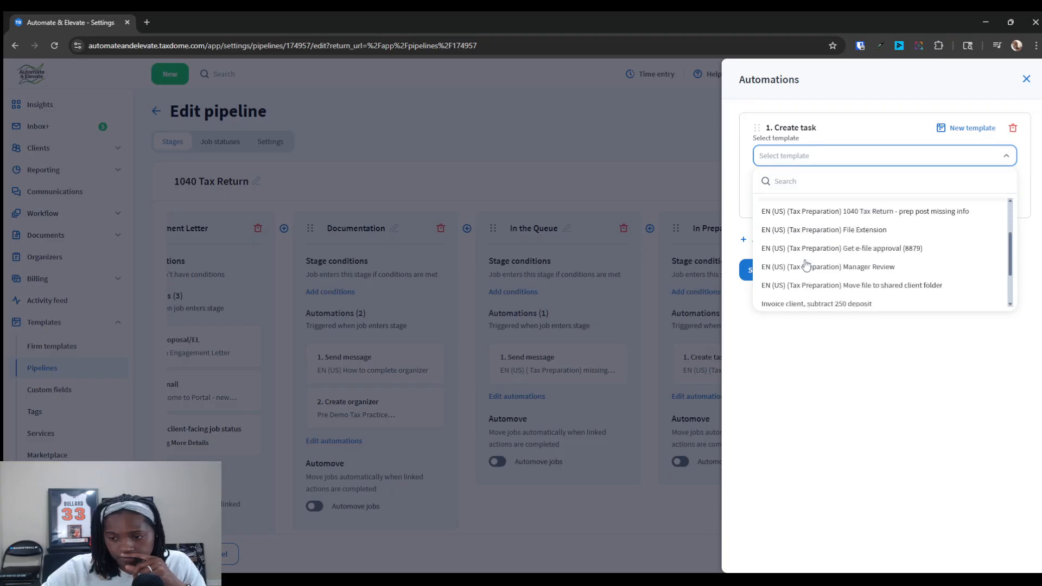
pyautogui.click(815, 228)
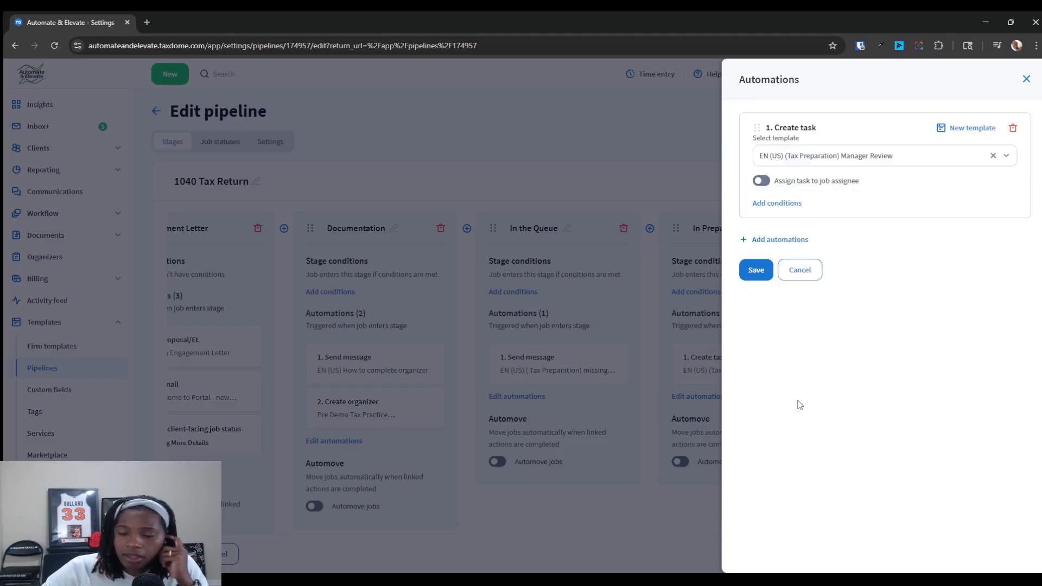
pyautogui.click(762, 182)
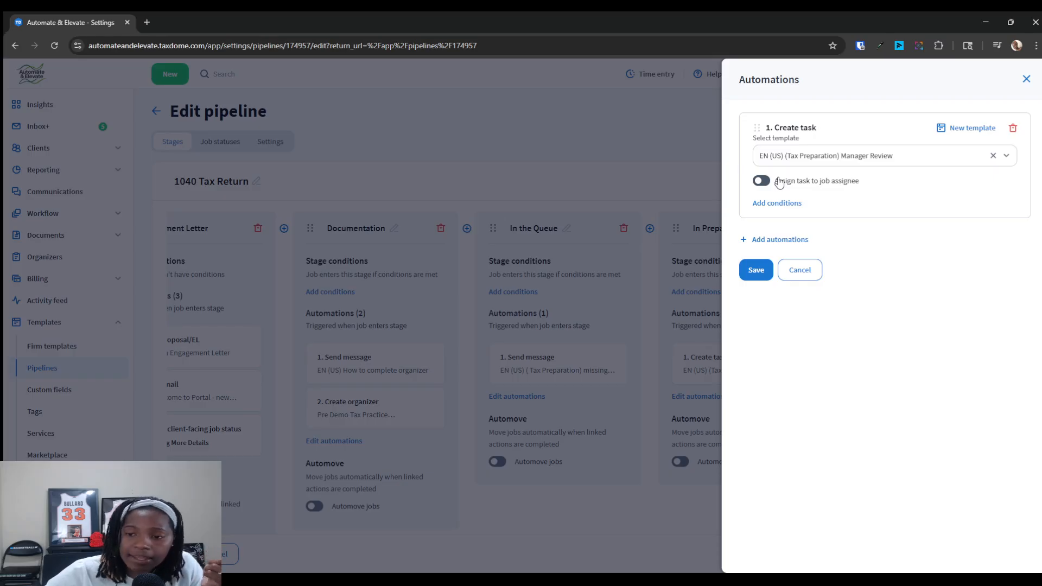
pyautogui.click(763, 181)
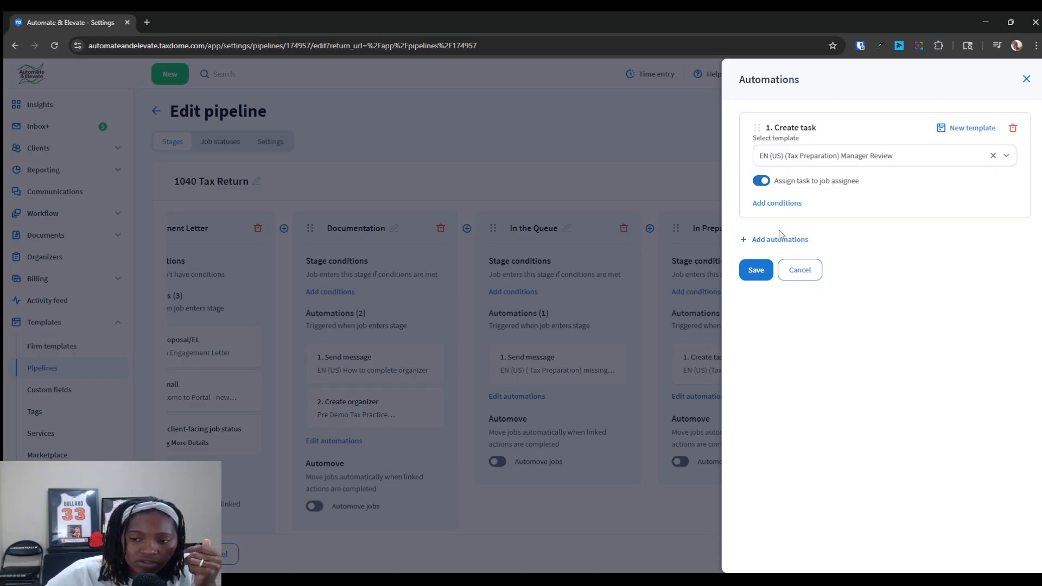
pyautogui.click(758, 278)
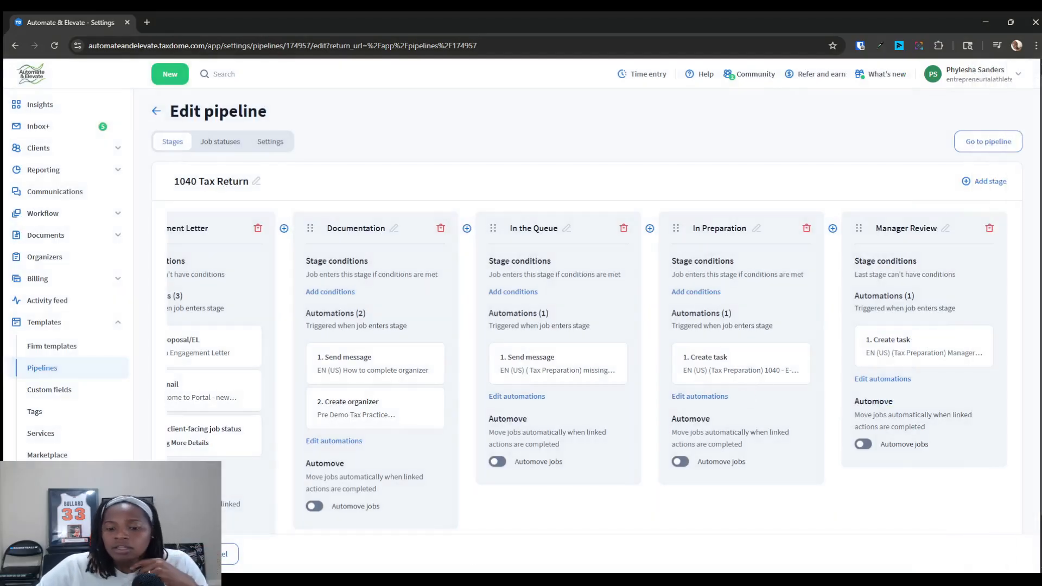
# Step: Add a sixth stage named "Client Approval" after the Manager Review stage
pyautogui.scroll(-1, 494, 507)
pyautogui.hscroll(3, 724, 496)
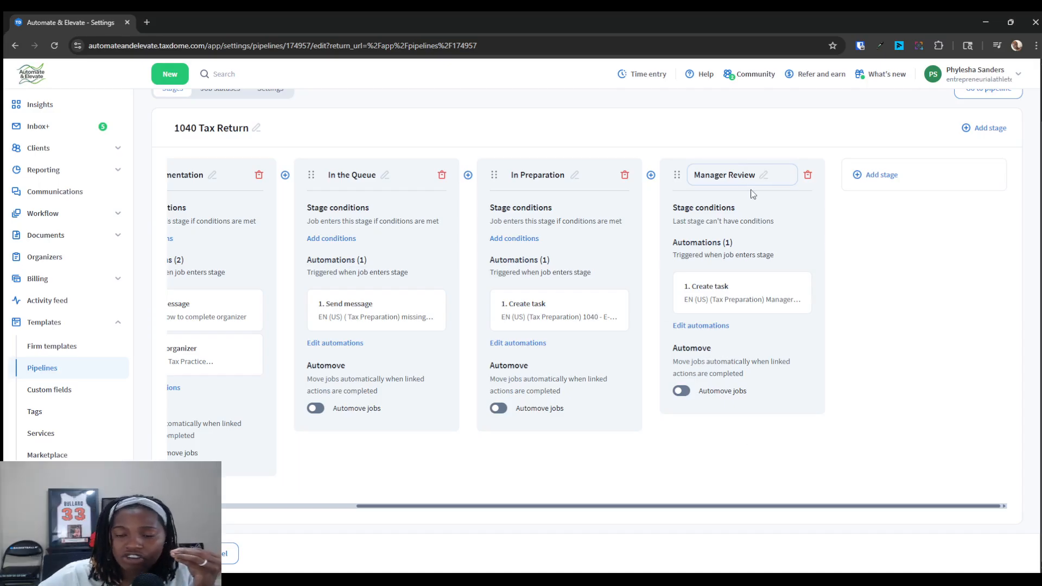
pyautogui.click(877, 177)
pyautogui.click(882, 229)
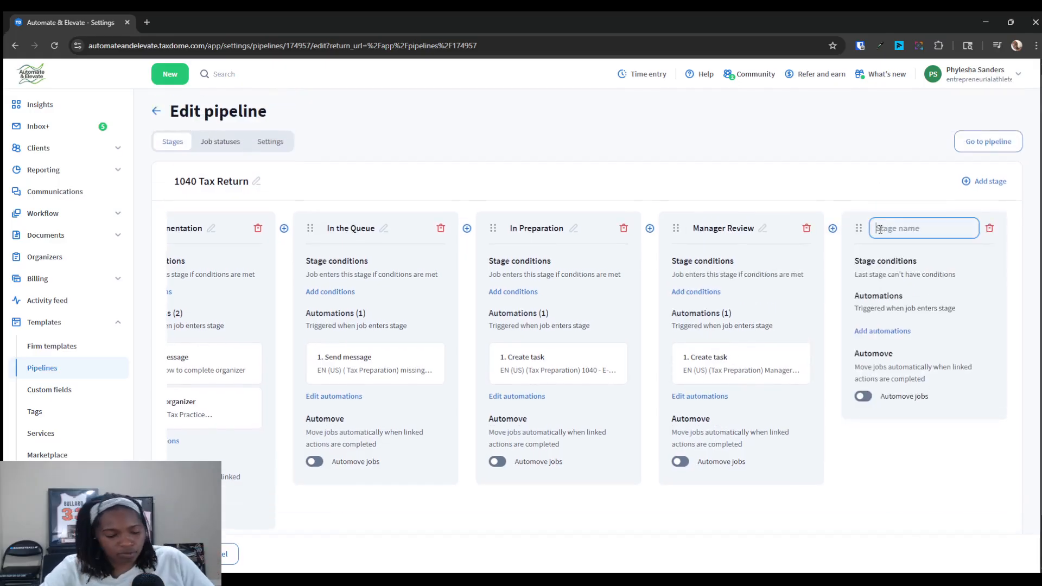
pyautogui.write('Client')
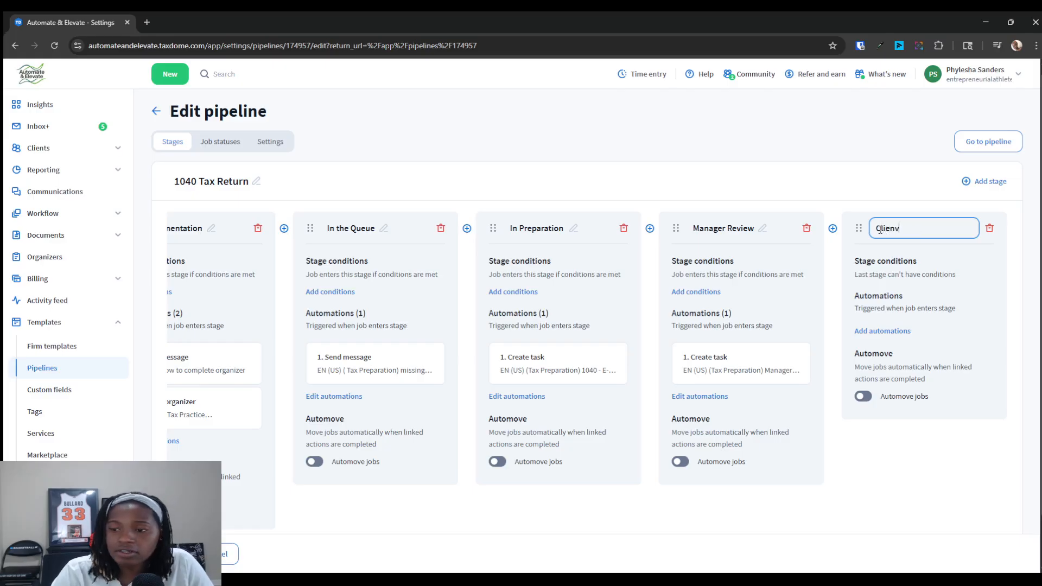
pyautogui.write(' Approval')
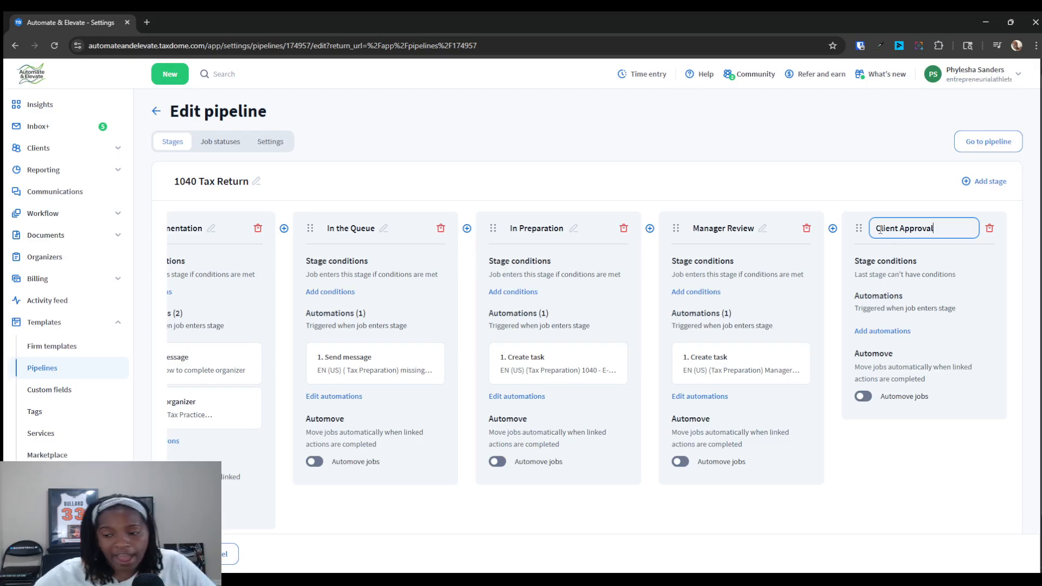
# Step: Add a Create task automation to the Client Approval stage using the "Prep for demo" template and save it
pyautogui.click(884, 332)
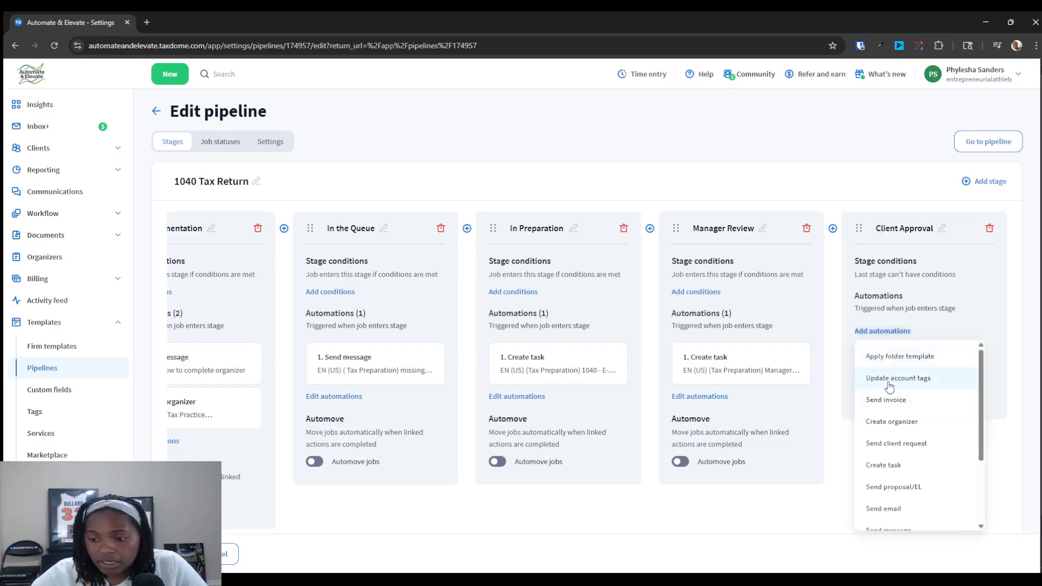
pyautogui.scroll(-1, 890, 386)
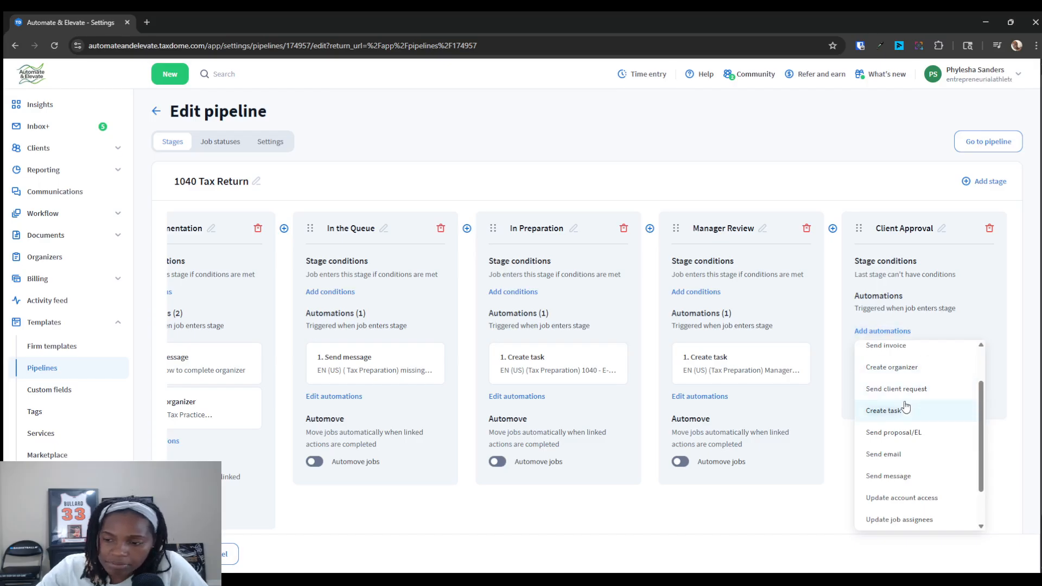
pyautogui.click(882, 410)
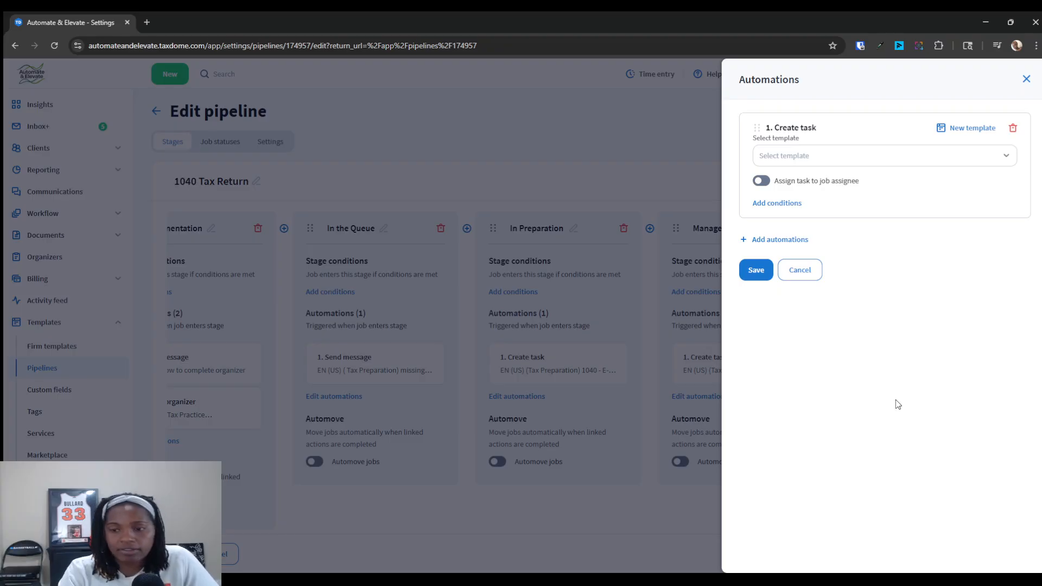
pyautogui.click(869, 158)
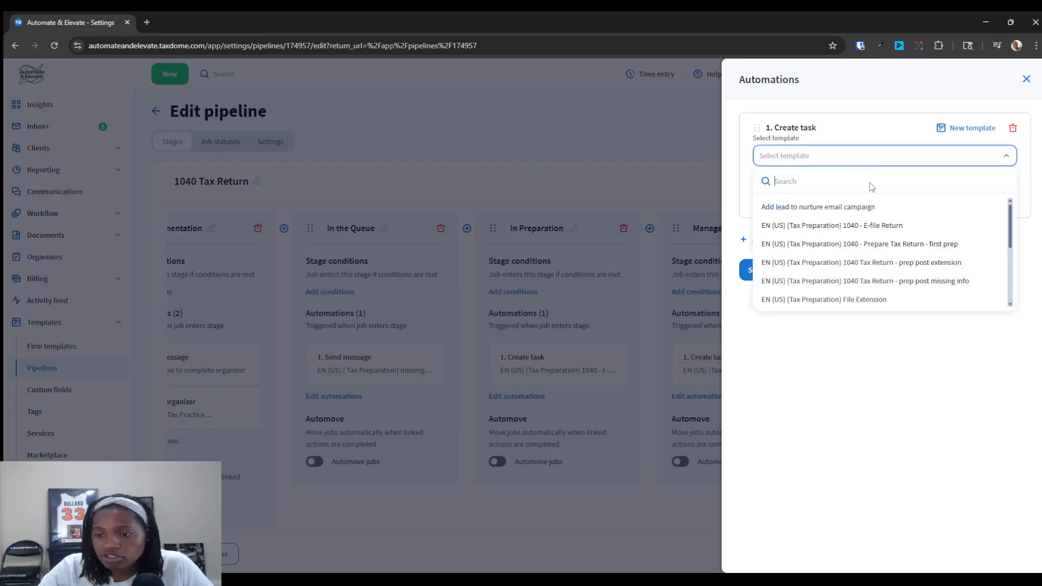
pyautogui.scroll(-5, 873, 218)
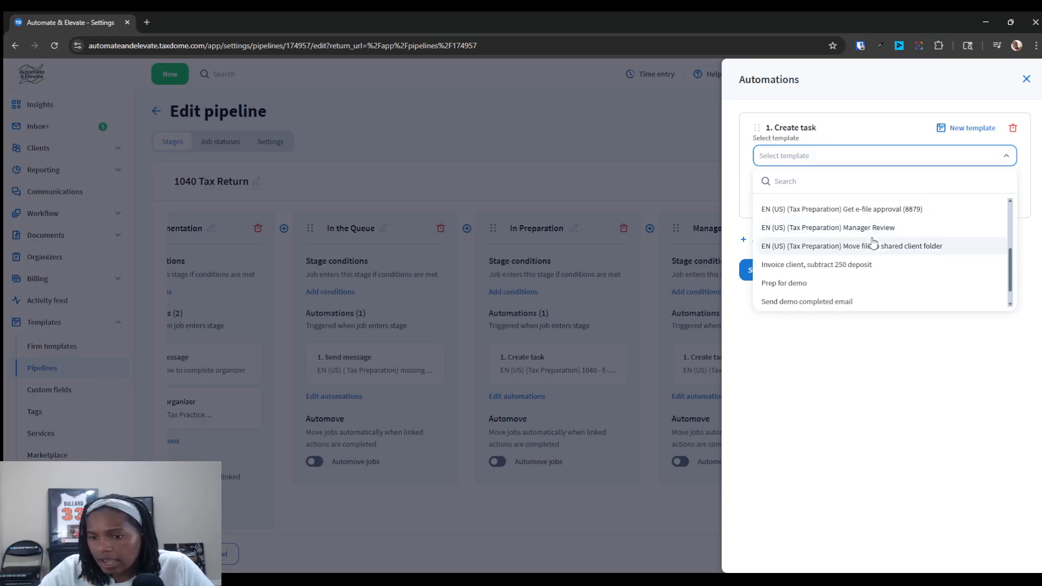
pyautogui.scroll(-1, 872, 243)
pyautogui.scroll(3, 852, 260)
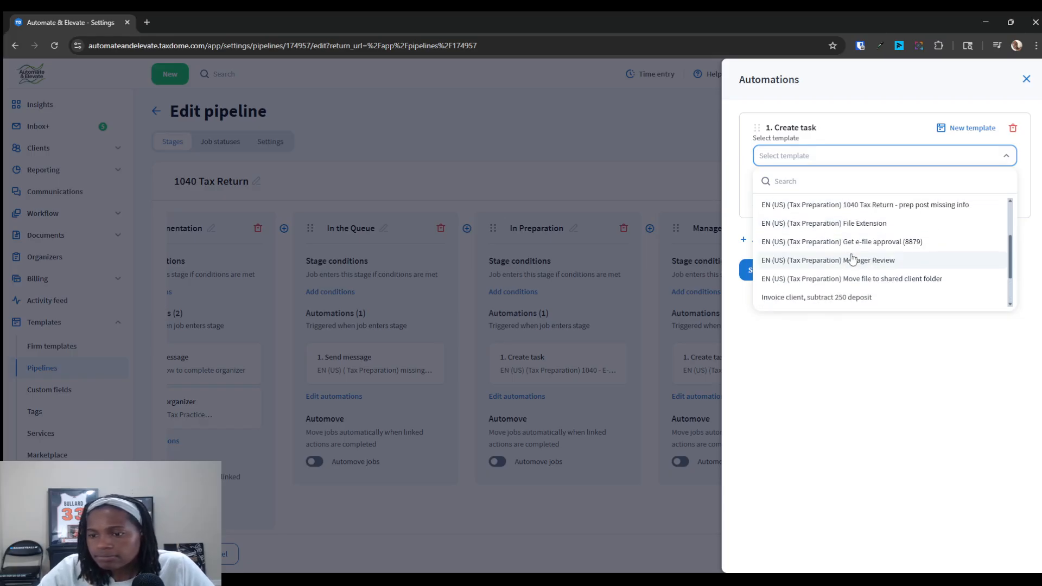
pyautogui.scroll(-2, 849, 251)
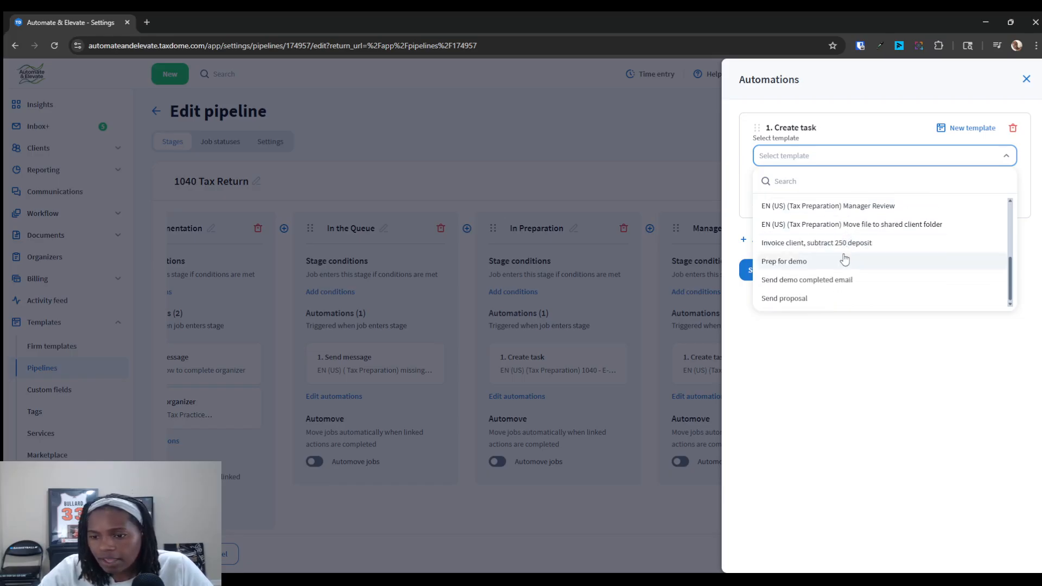
pyautogui.click(845, 260)
pyautogui.click(767, 274)
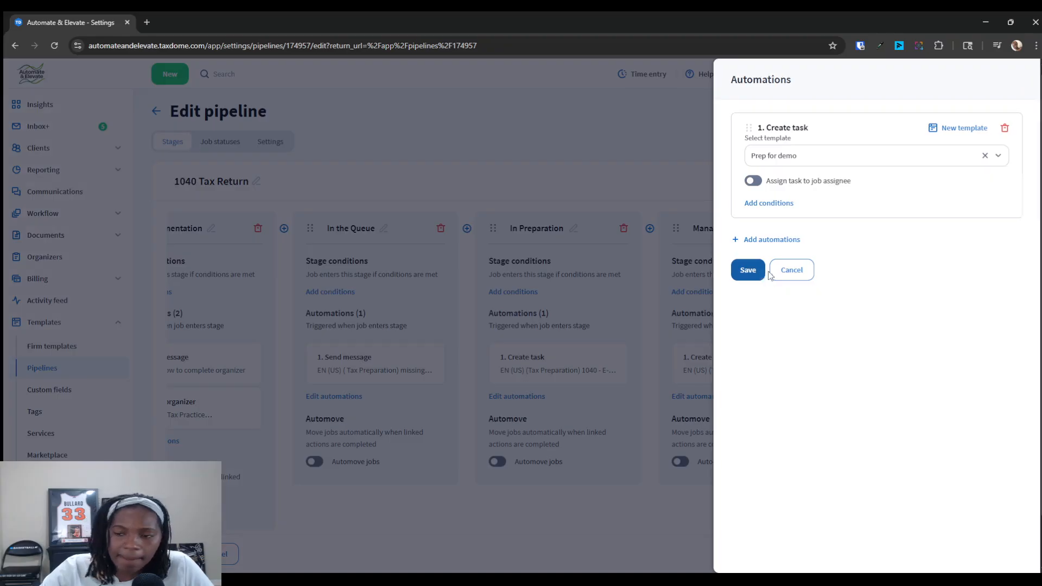
# Step: Add a seventh stage named "Signature & Payment" after the Client Approval stage
pyautogui.scroll(-1, 365, 487)
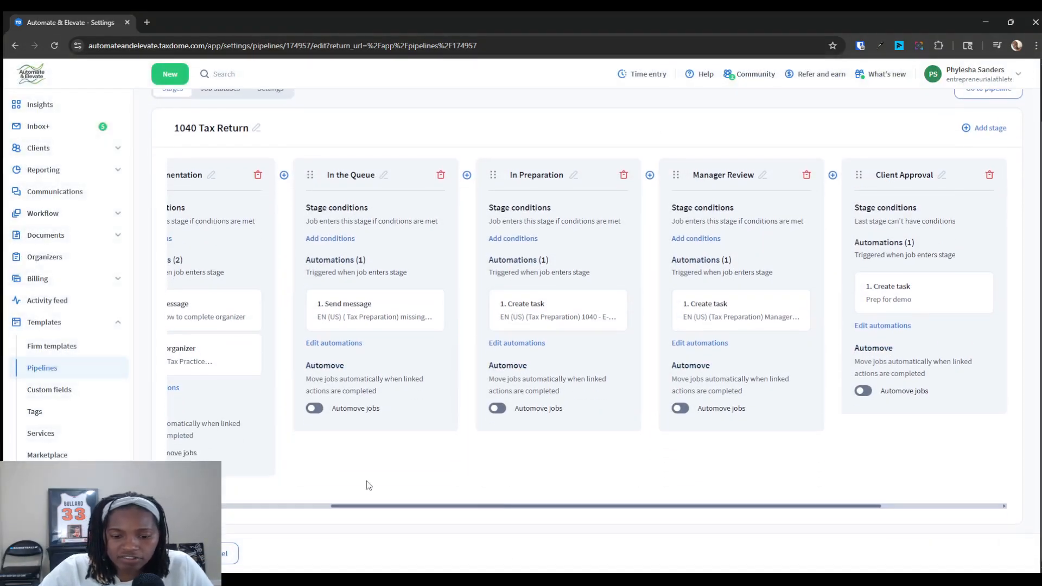
pyautogui.moveTo(367, 506); pyautogui.dragTo(653, 495)
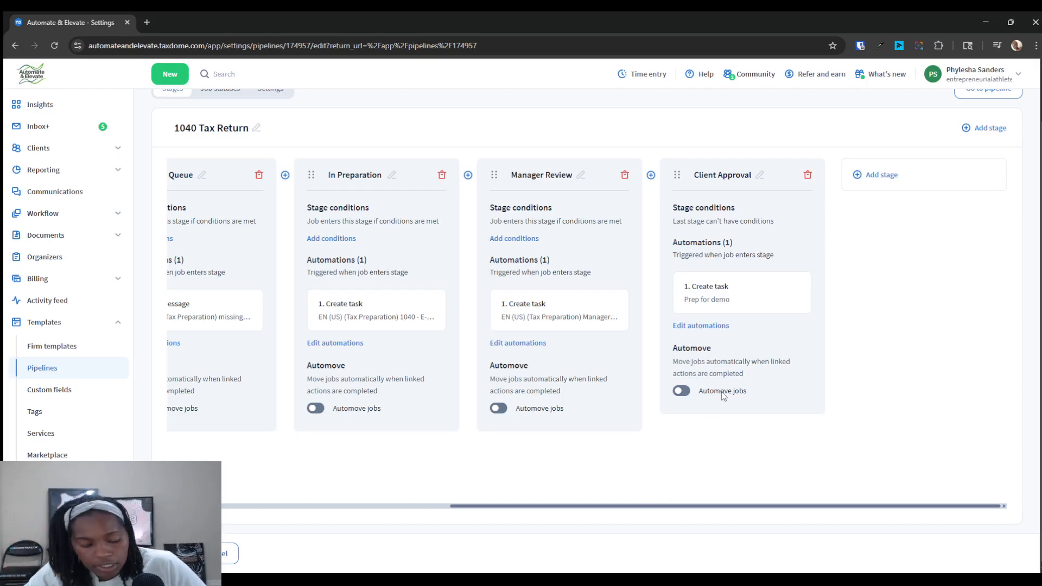
pyautogui.click(890, 172)
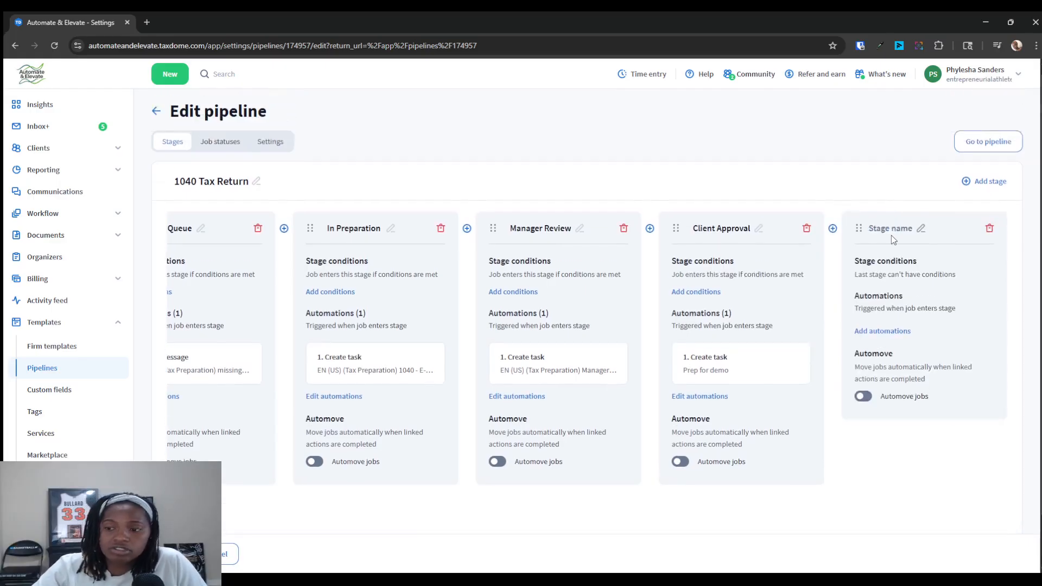
pyautogui.click(891, 228)
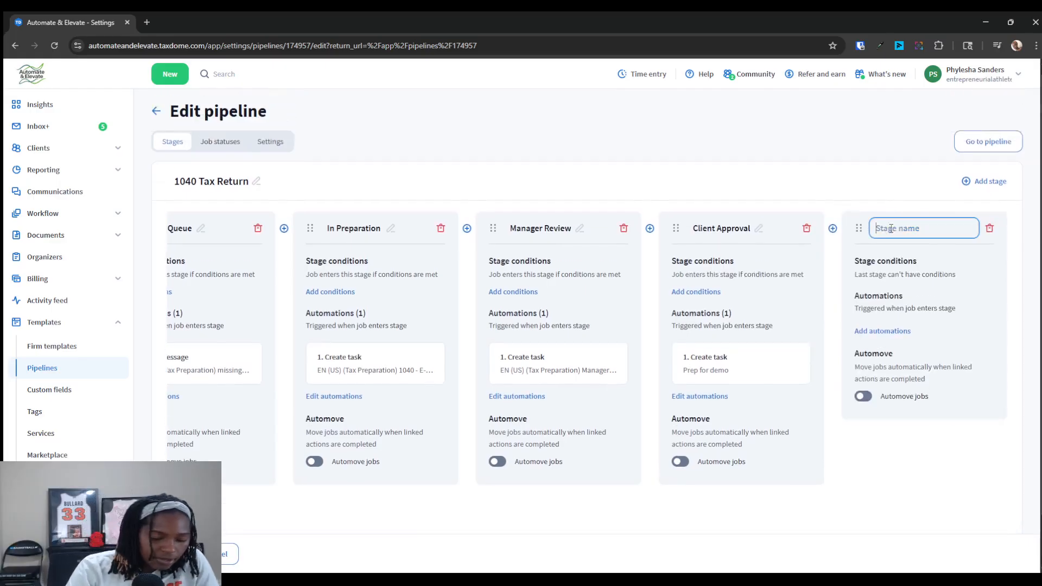
pyautogui.write('Signature')
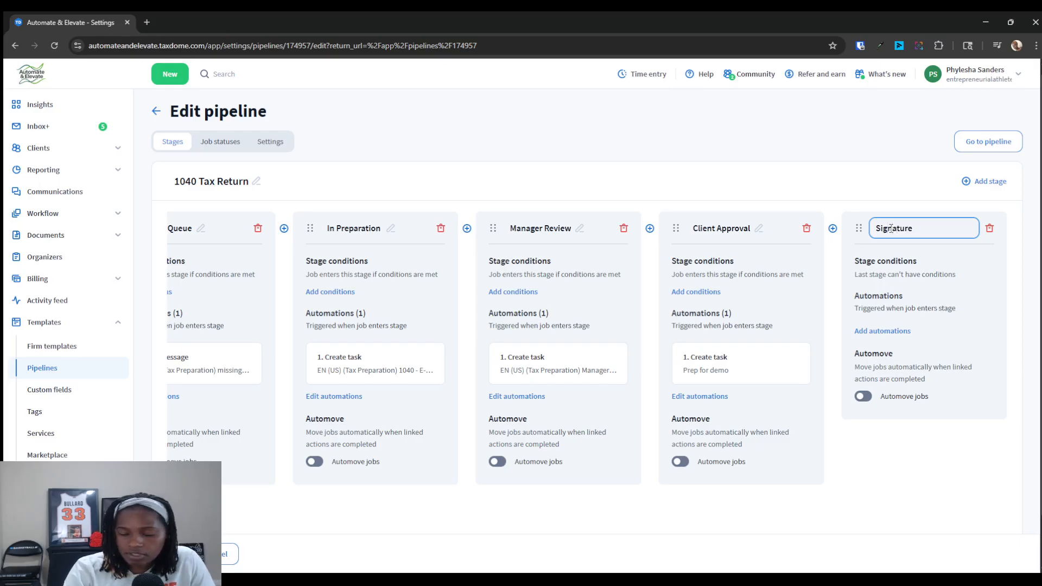
pyautogui.write(' & Payment')
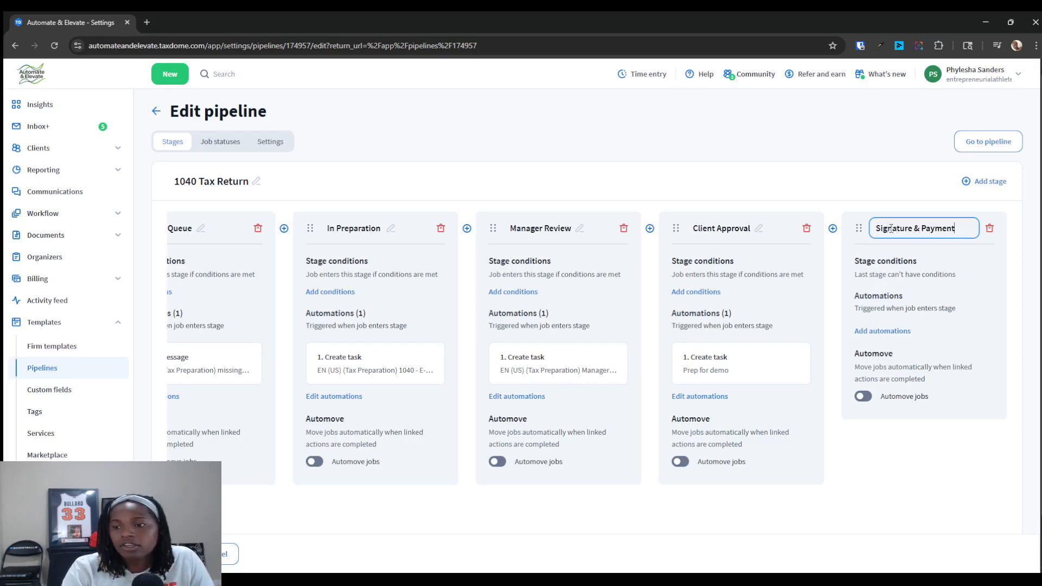
# Step: Add a Send message automation to Signature & Payment with the "Draft tax return complete, 8879 and invoice coming" template and save it
pyautogui.click(862, 331)
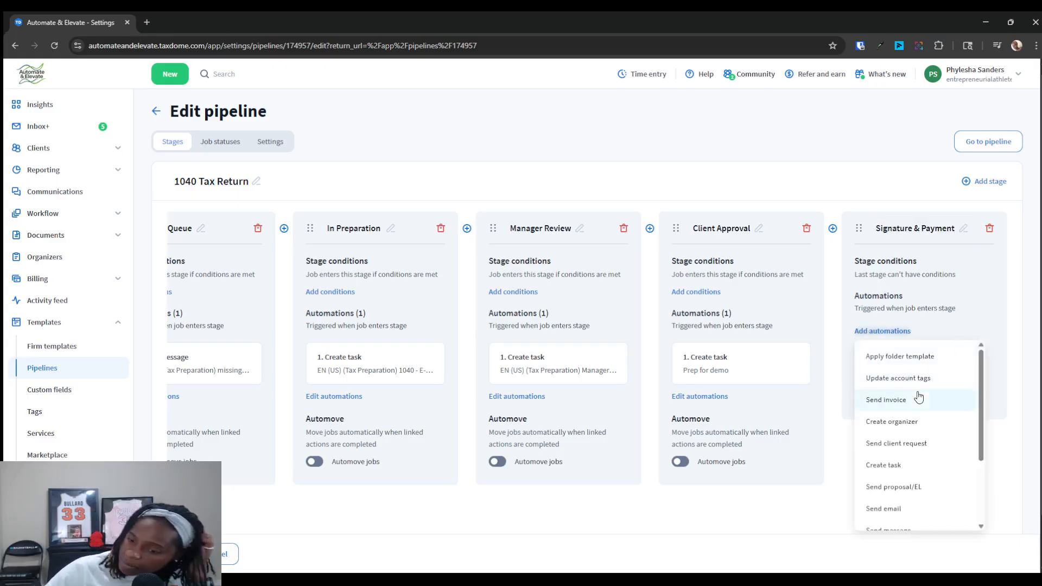
pyautogui.scroll(-1, 917, 491)
pyautogui.click(912, 482)
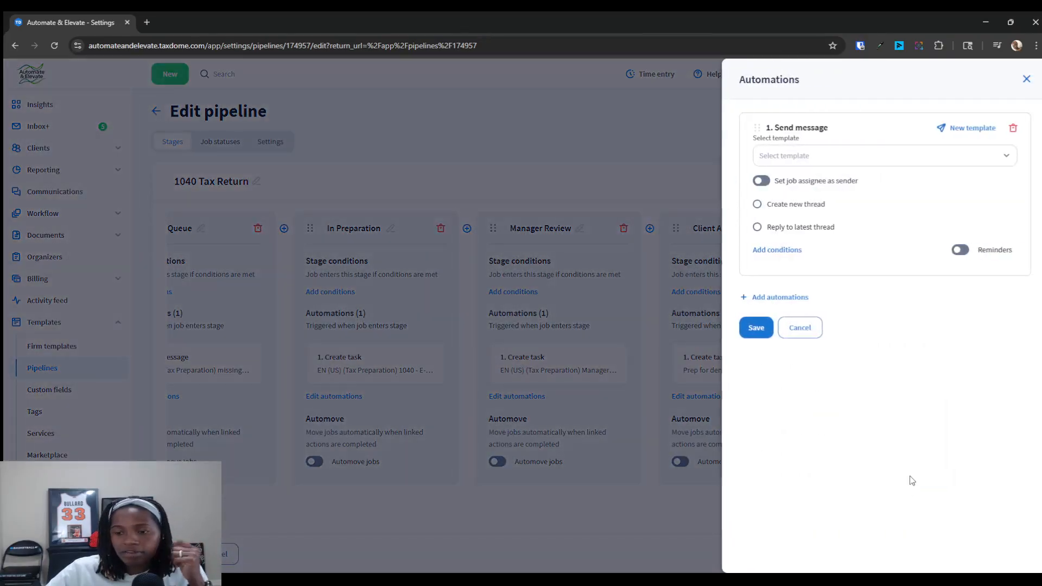
pyautogui.click(834, 157)
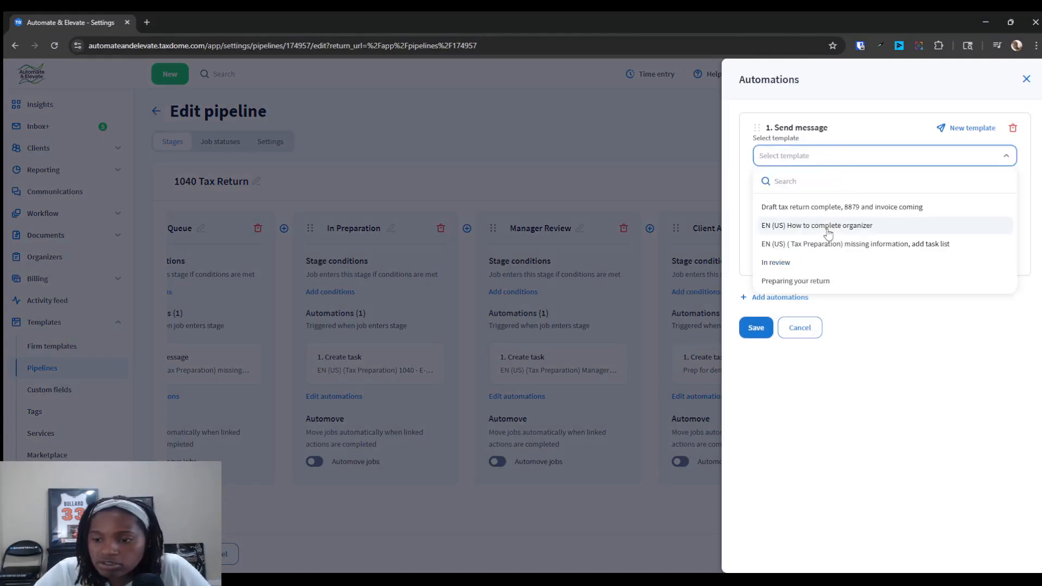
pyautogui.click(828, 209)
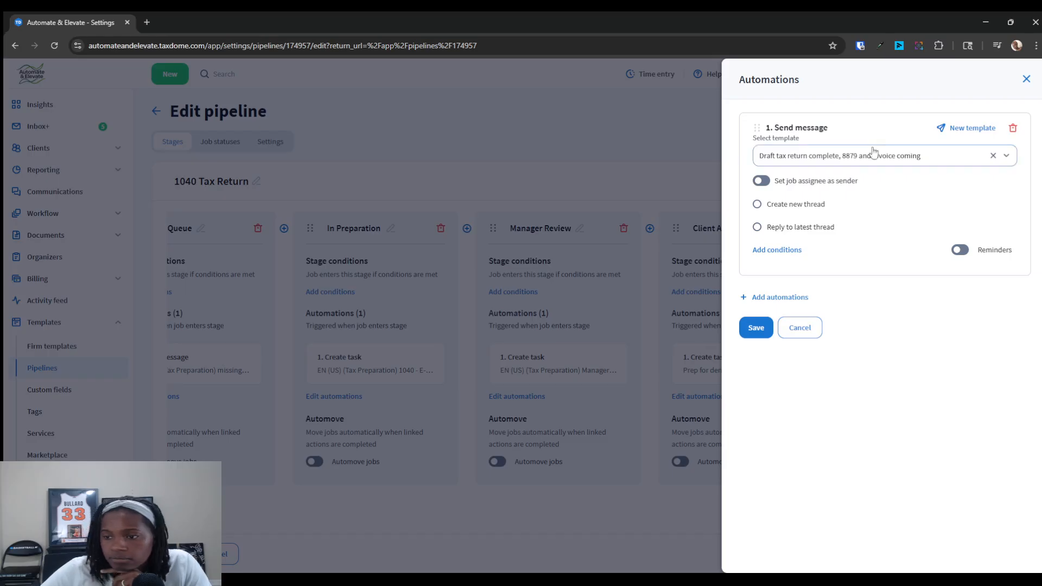
pyautogui.click(754, 328)
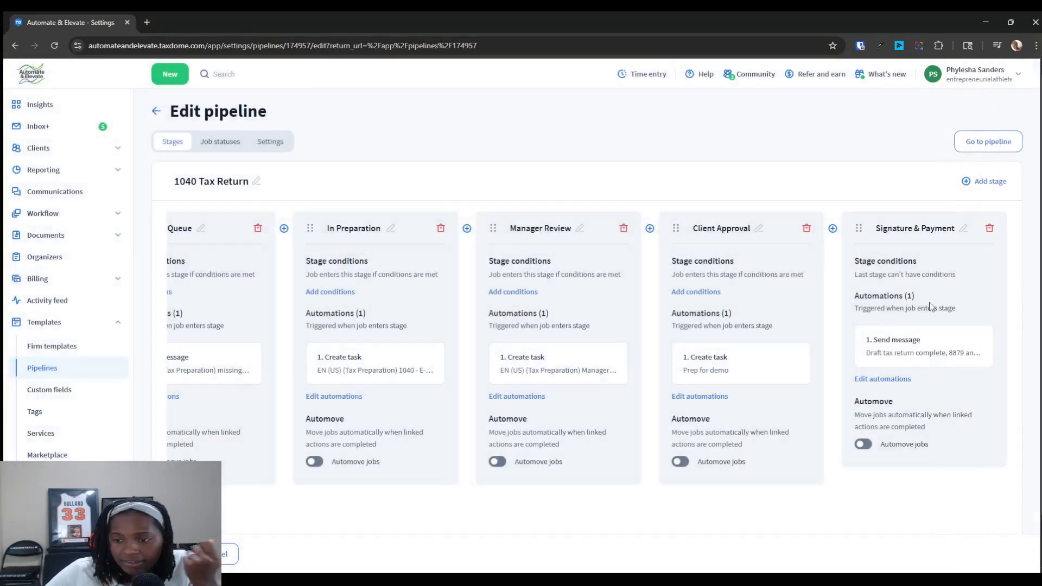
# Step: Open the Signature & Payment stage's automations for editing
pyautogui.scroll(-1, 651, 540)
pyautogui.hscroll(3, 663, 517)
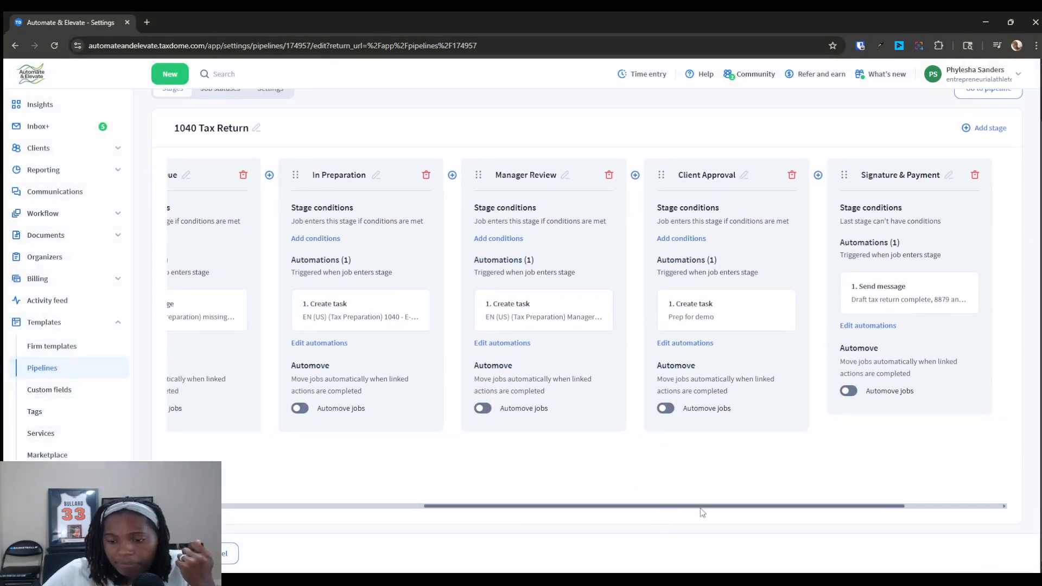
pyautogui.click(728, 324)
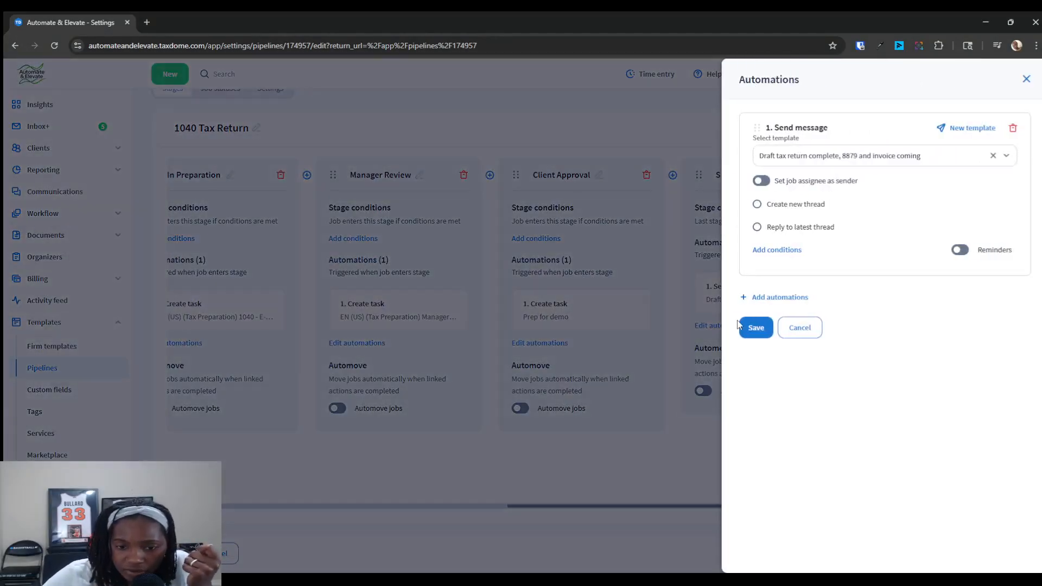
# Step: Try to add a Send invoice automation with a new invoice template to the Signature & Payment stage, and remove it
pyautogui.click(771, 297)
pyautogui.scroll(-2, 785, 366)
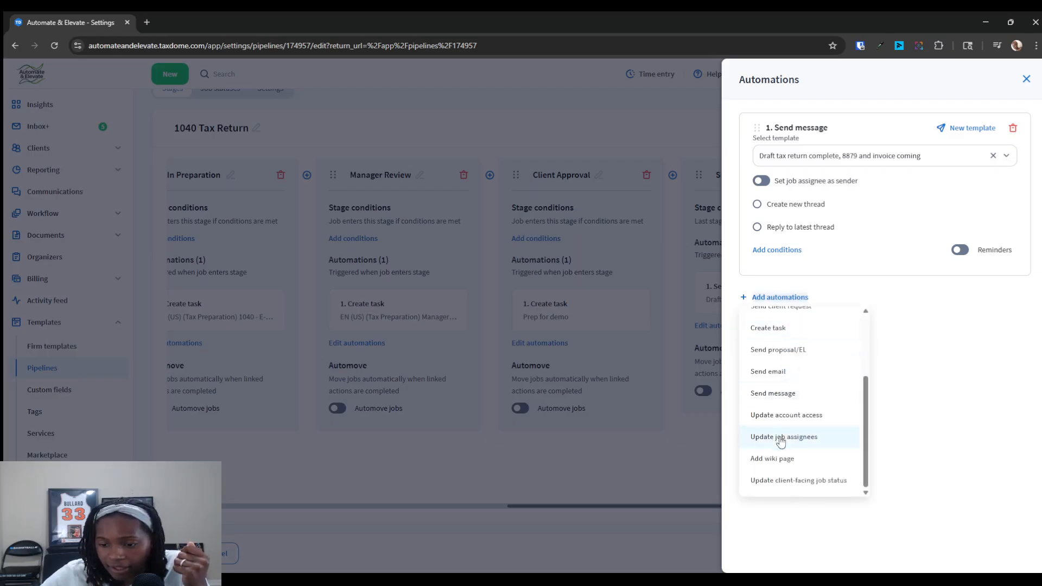
pyautogui.scroll(2, 781, 441)
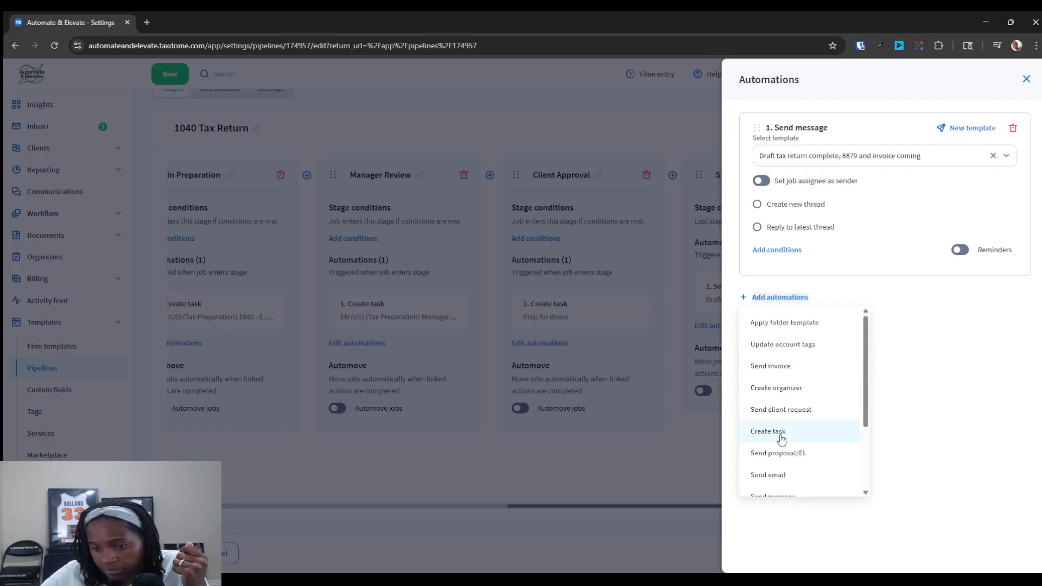
pyautogui.click(785, 369)
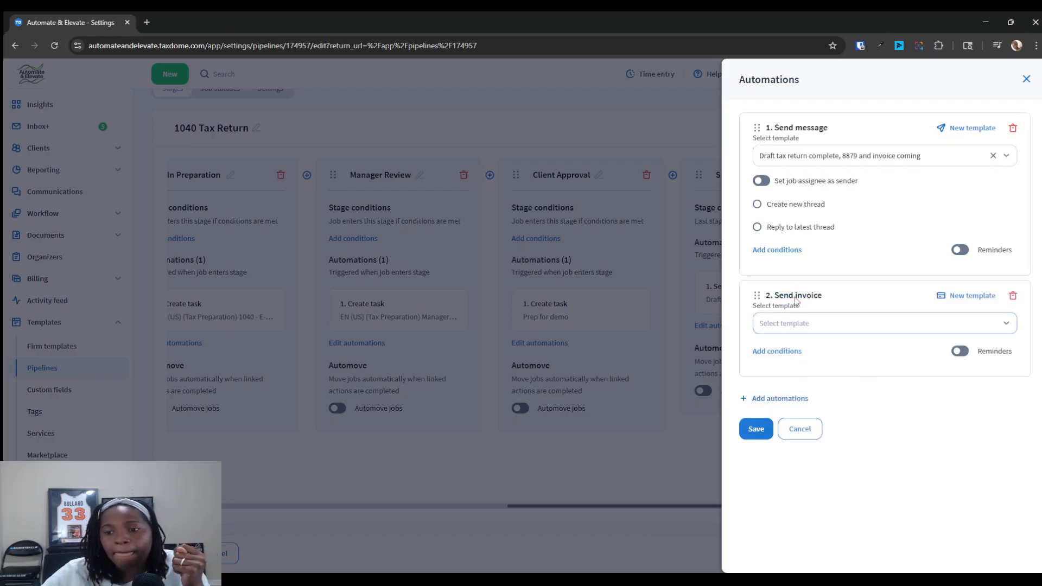
pyautogui.click(796, 327)
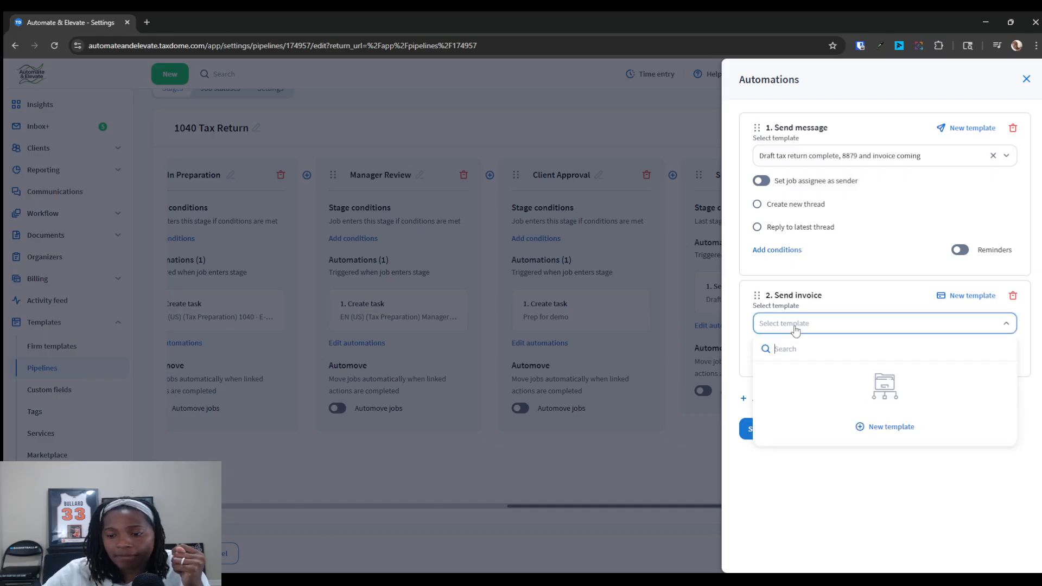
pyautogui.click(891, 426)
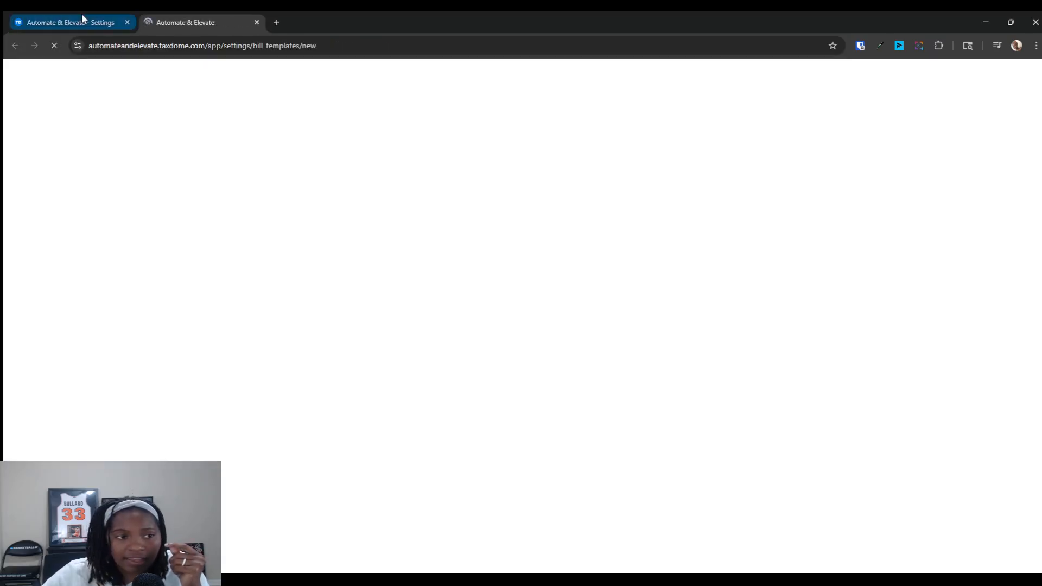
pyautogui.click(80, 24)
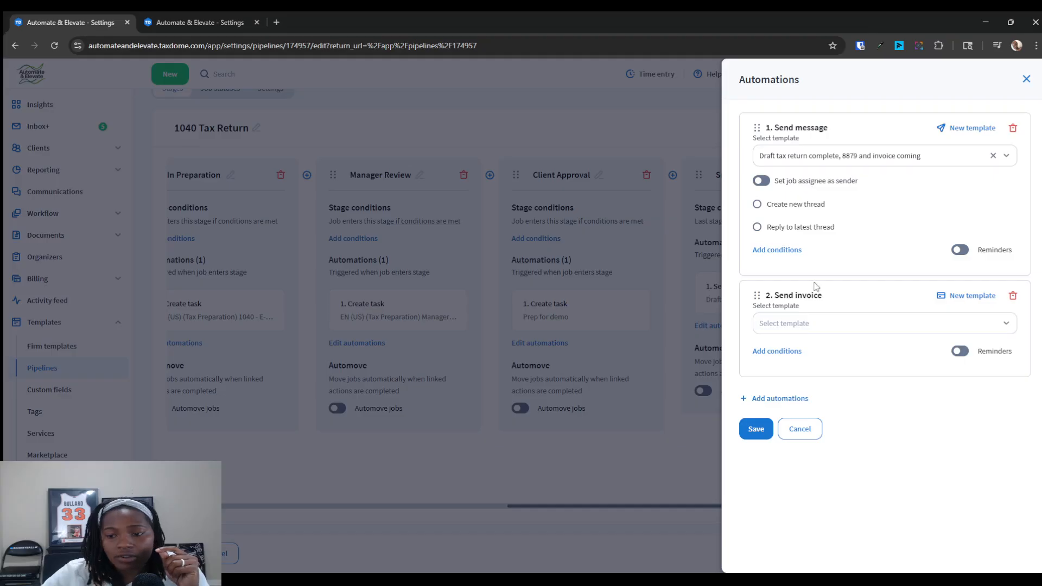
pyautogui.click(1012, 298)
# Step: Add a Create task automation to Signature & Payment with the "EN (US) (Tax Preparation) Get e-file approval (8879)" template and save
pyautogui.click(790, 298)
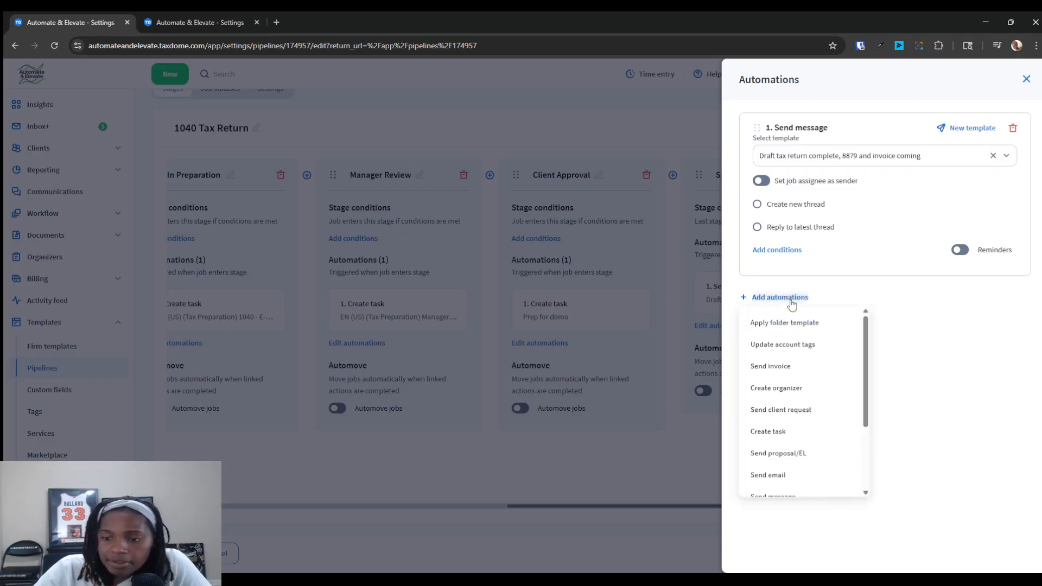
pyautogui.scroll(-1, 784, 417)
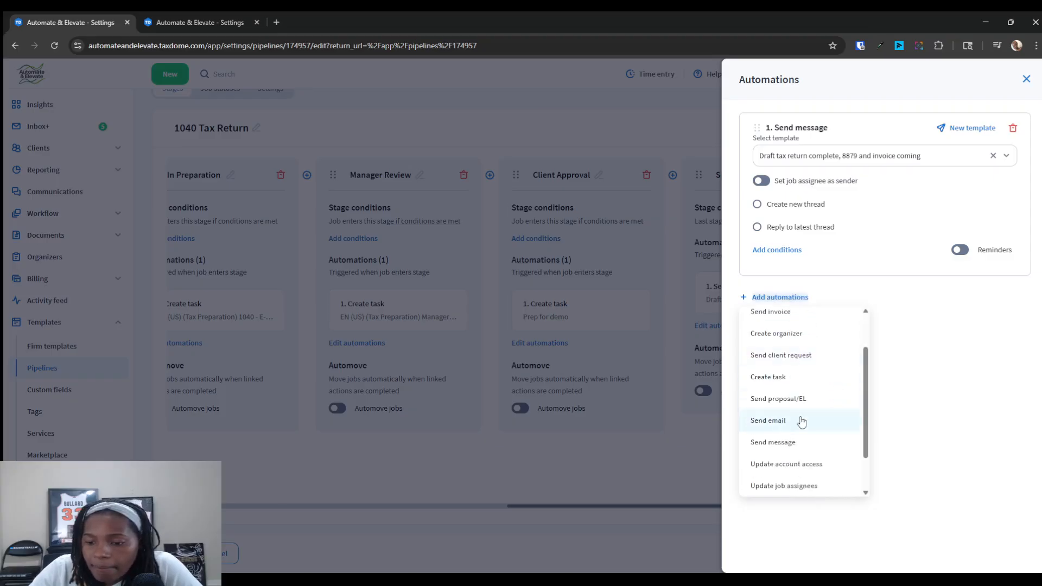
pyautogui.scroll(1, 785, 416)
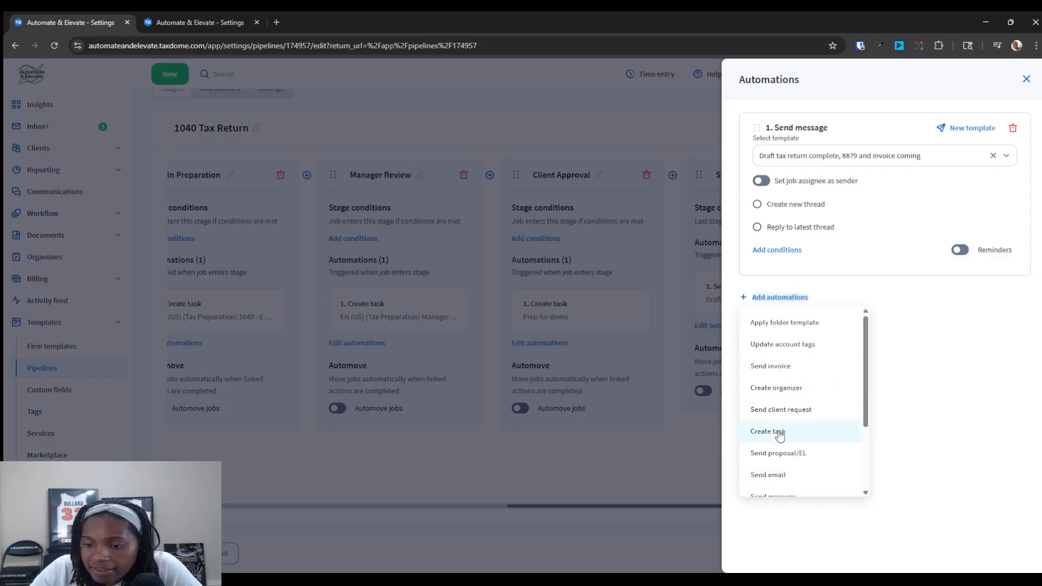
pyautogui.click(780, 432)
pyautogui.click(799, 324)
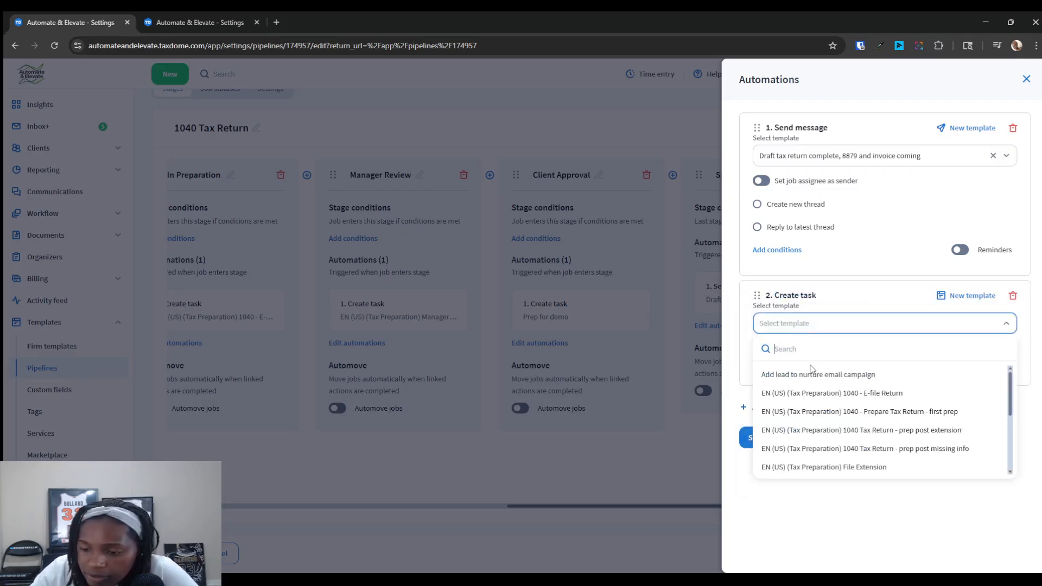
pyautogui.scroll(-3, 825, 375)
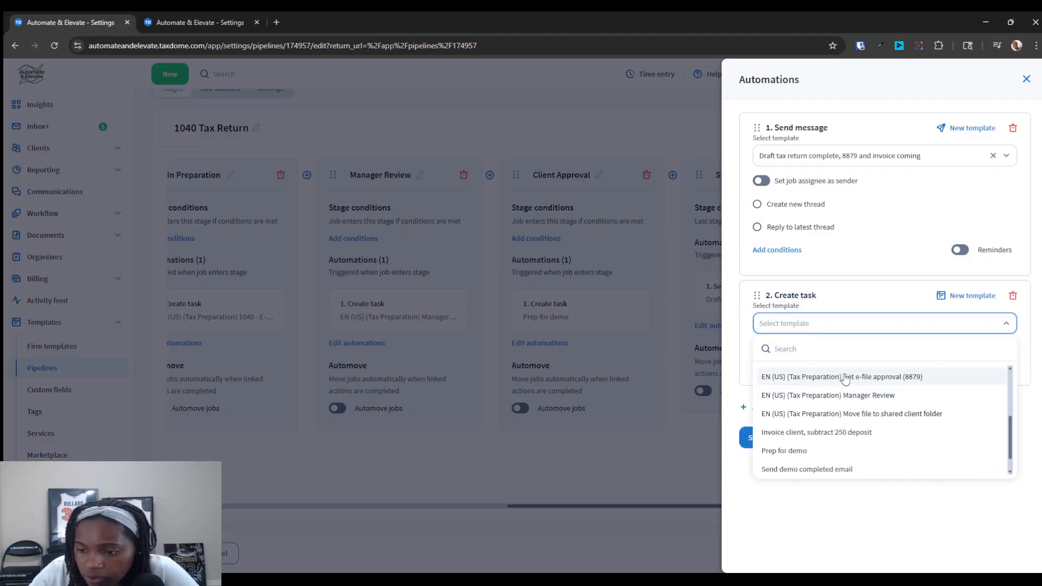
pyautogui.click(845, 378)
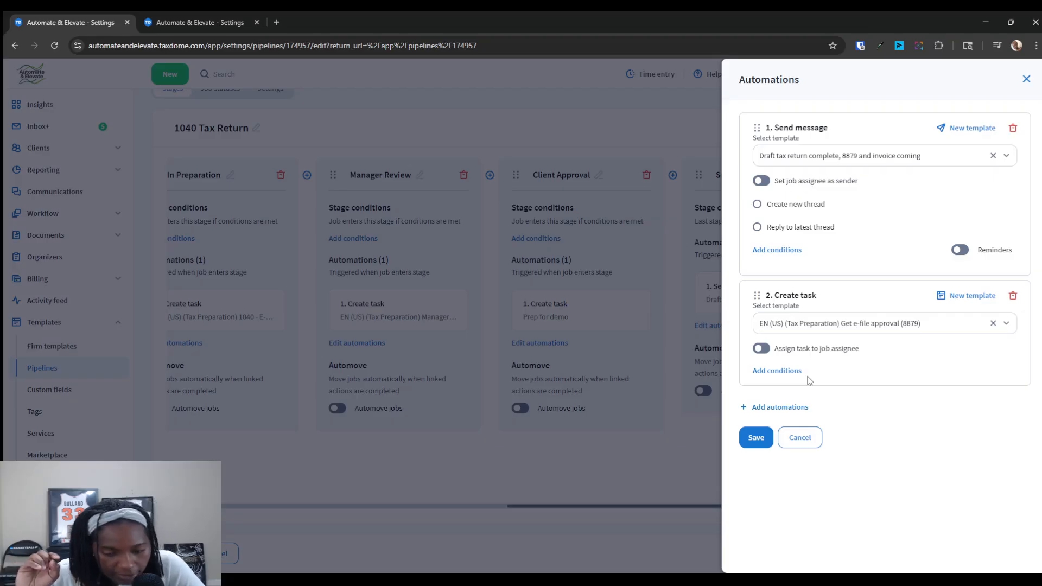
pyautogui.click(772, 438)
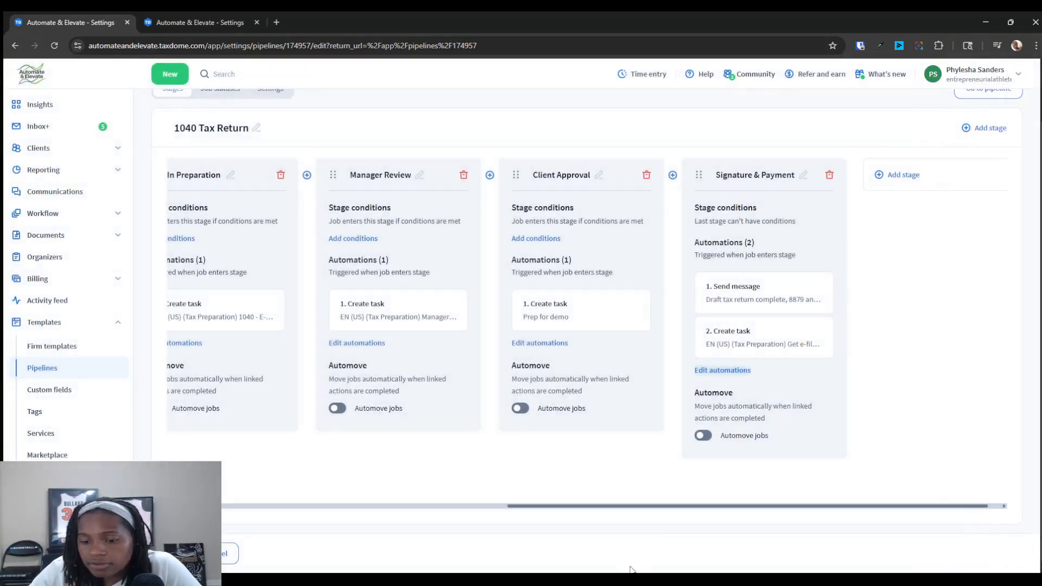
pyautogui.moveTo(638, 507); pyautogui.dragTo(749, 510)
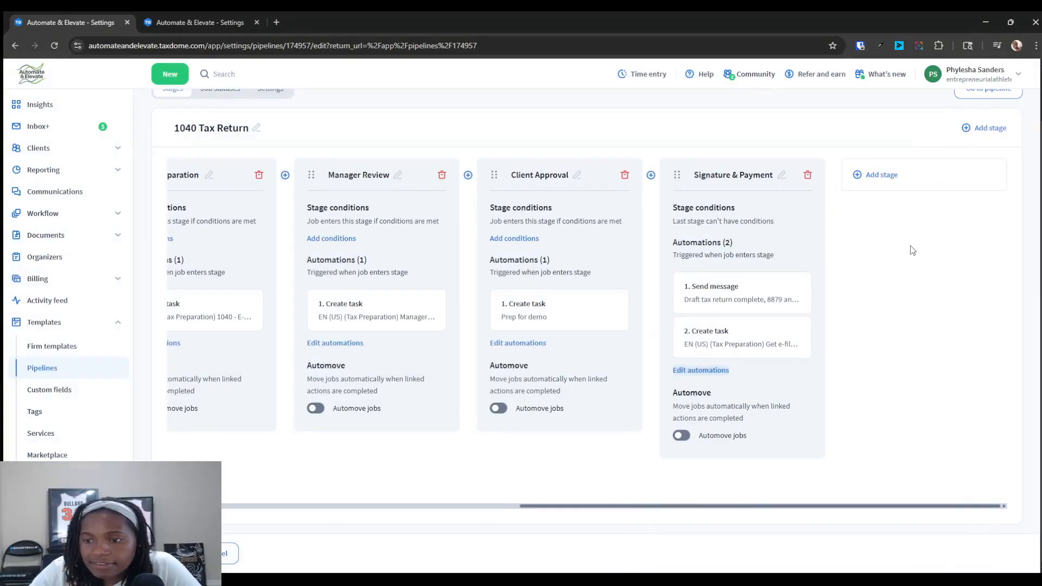
# Step: Add a stage named "E-file" after Signature & Payment in the 1040 Tax Return pipeline
pyautogui.click(893, 189)
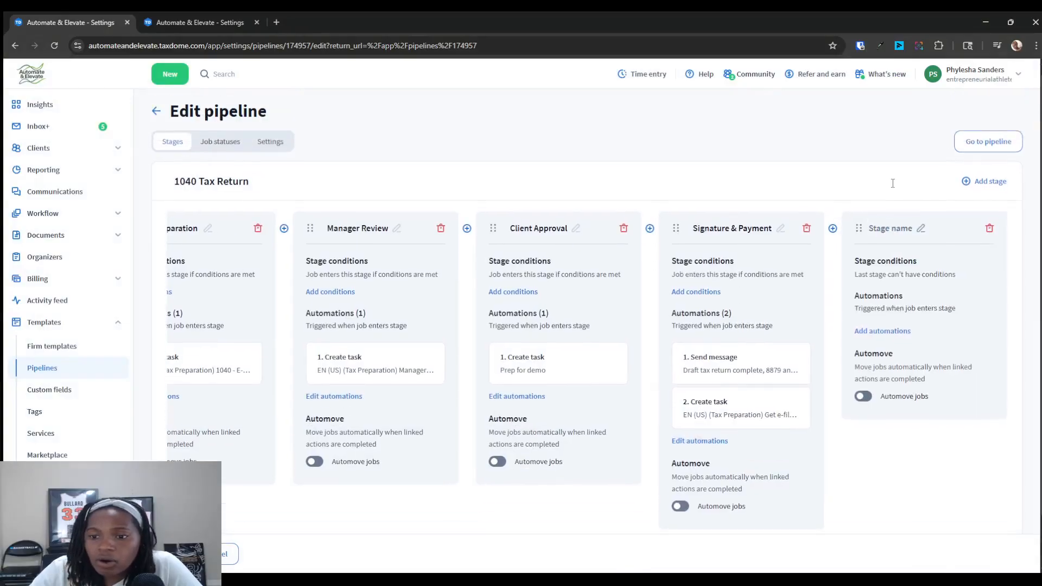
pyautogui.click(890, 229)
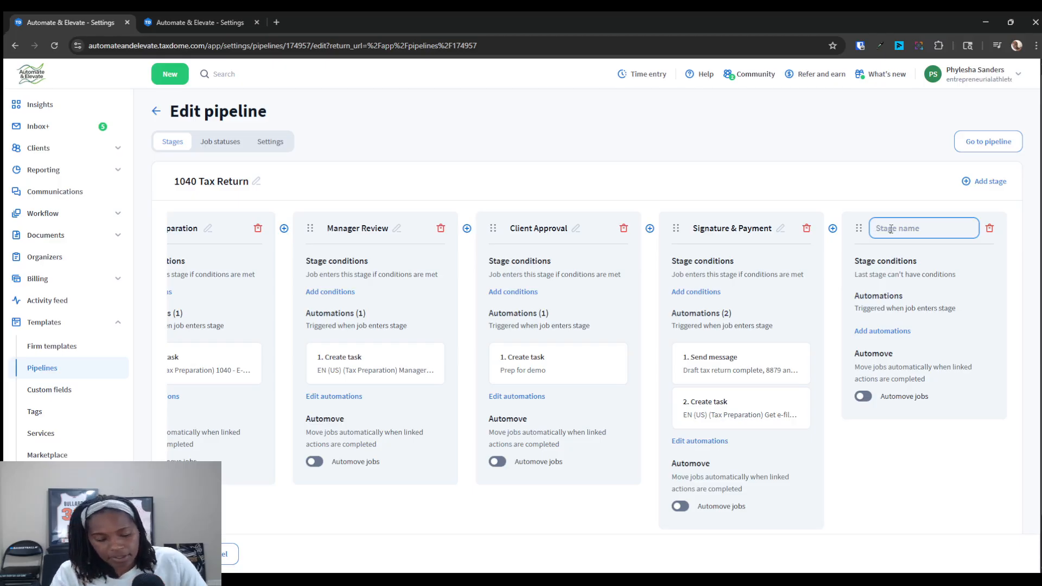
pyautogui.write('E-fi')
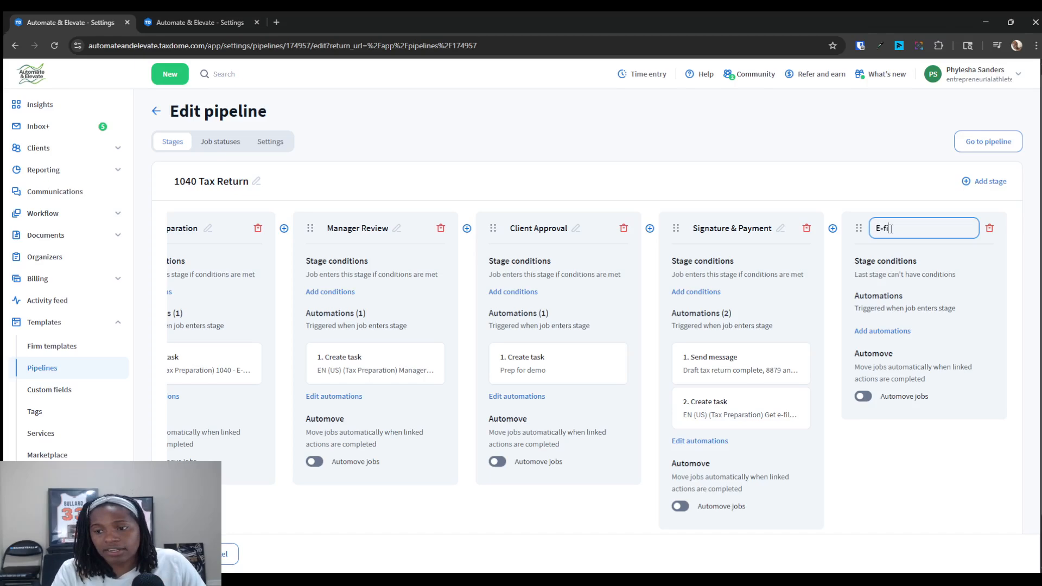
pyautogui.write('le')
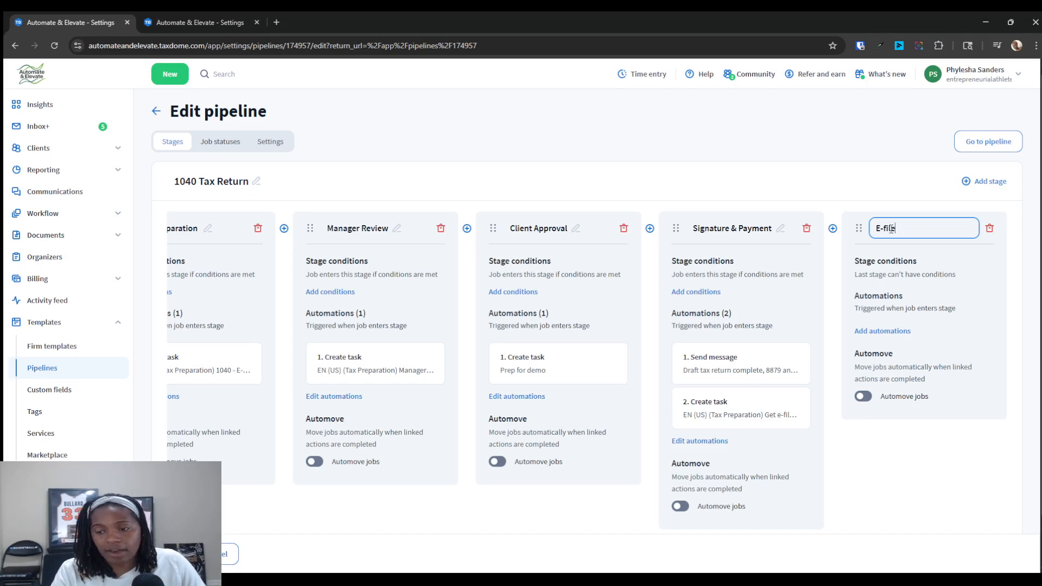
# Step: Add a Send email automation to the E-file stage with the "EN (US) (Tax Preparation) Return Has Been E-filed" template and save it
pyautogui.click(874, 333)
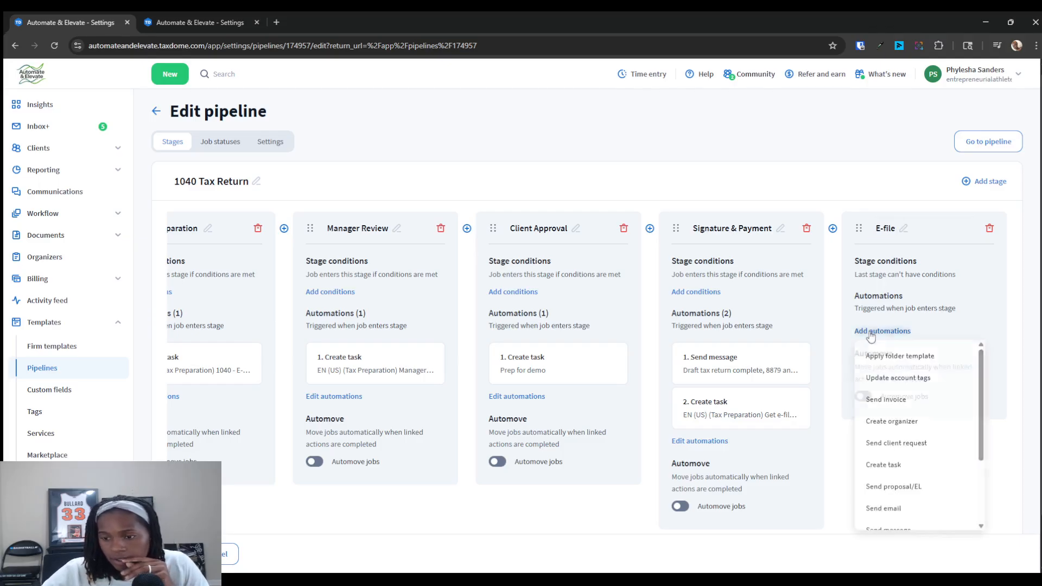
pyautogui.scroll(-3, 917, 412)
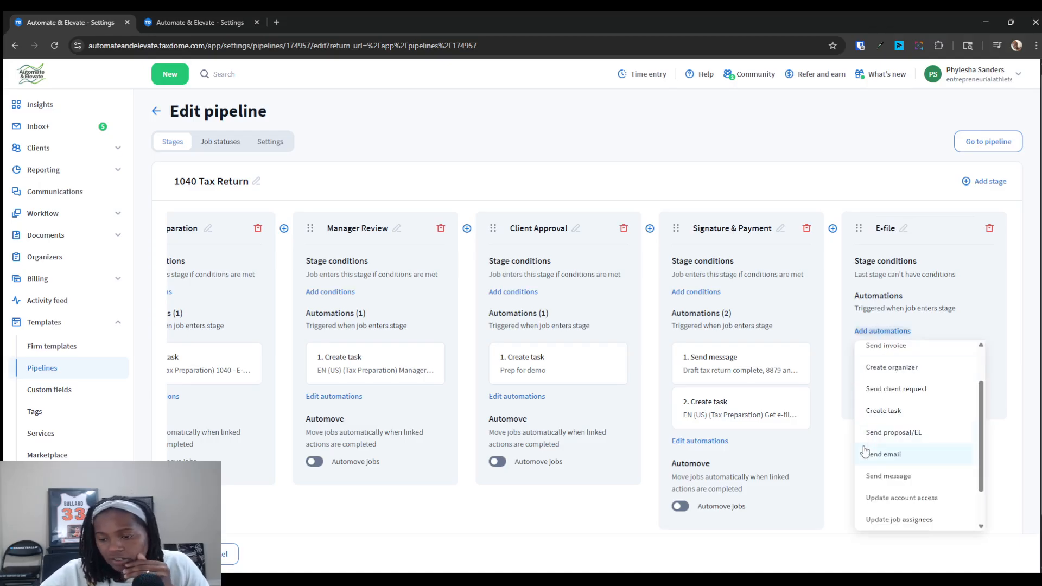
pyautogui.click(875, 458)
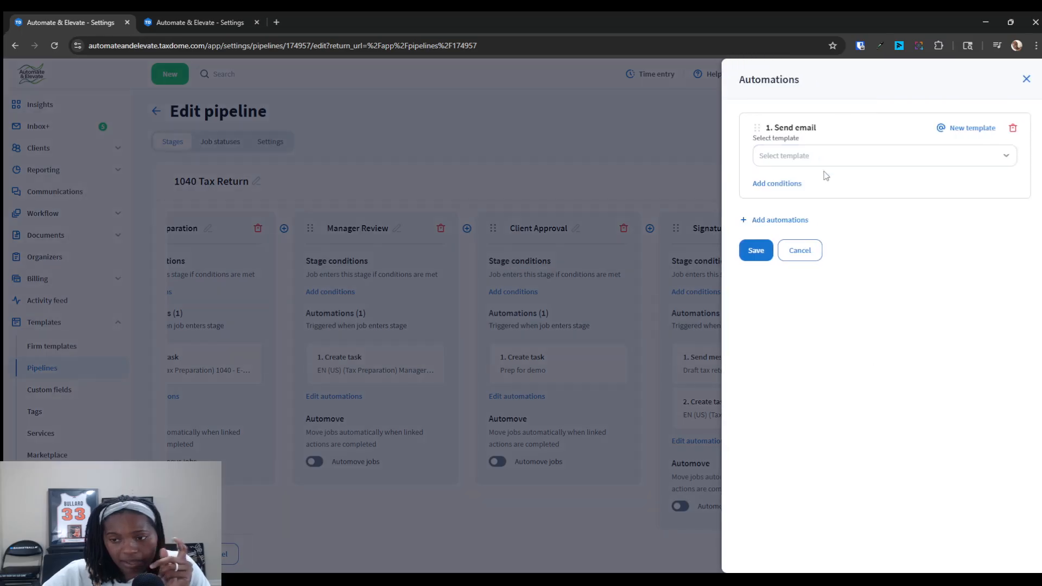
pyautogui.click(823, 155)
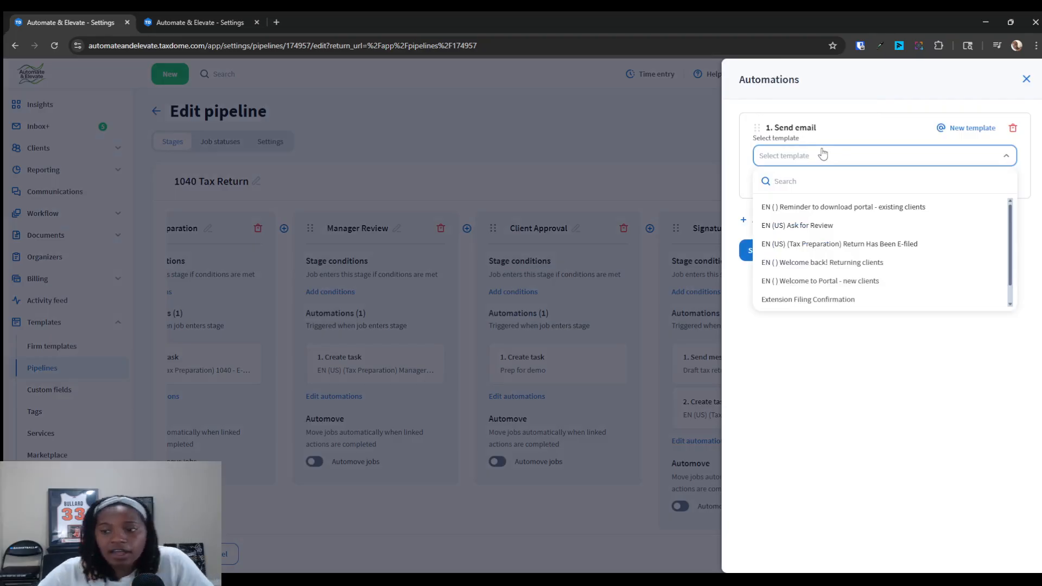
pyautogui.scroll(-1, 828, 261)
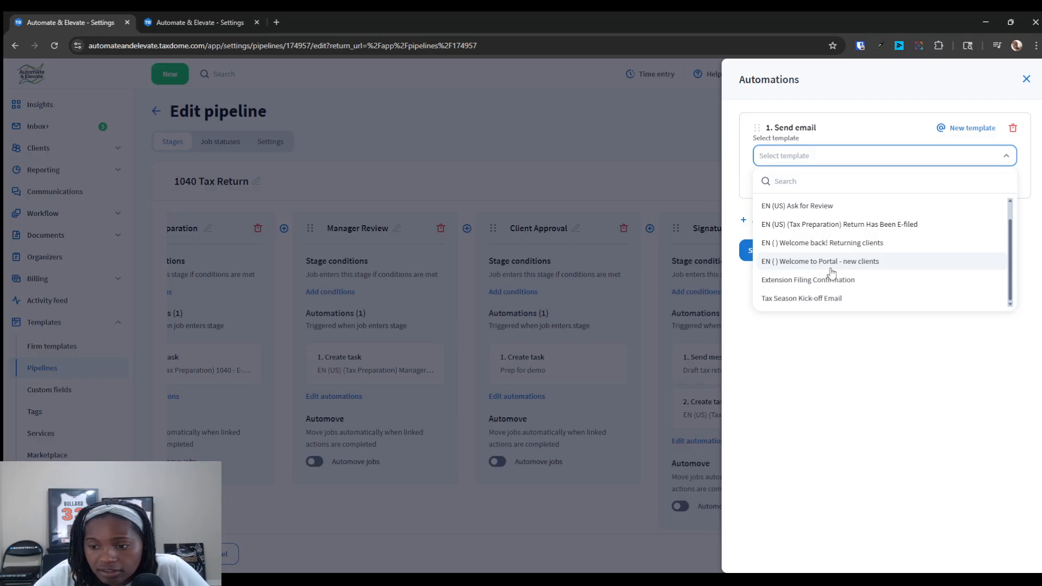
pyautogui.click(831, 224)
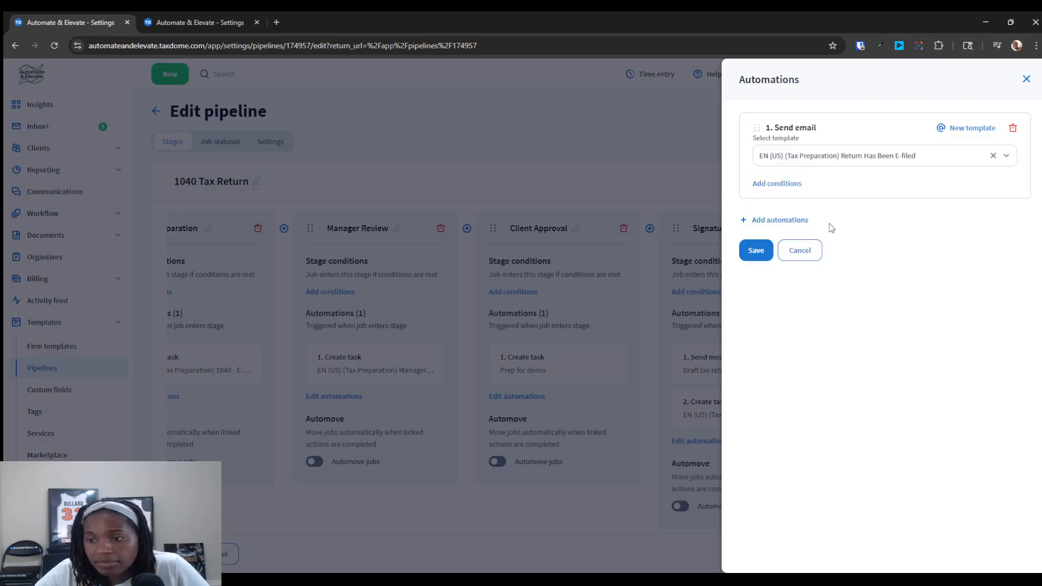
pyautogui.click(756, 250)
# Step: Add a final stage named "Done" after the E-file stage
pyautogui.scroll(-1, 711, 549)
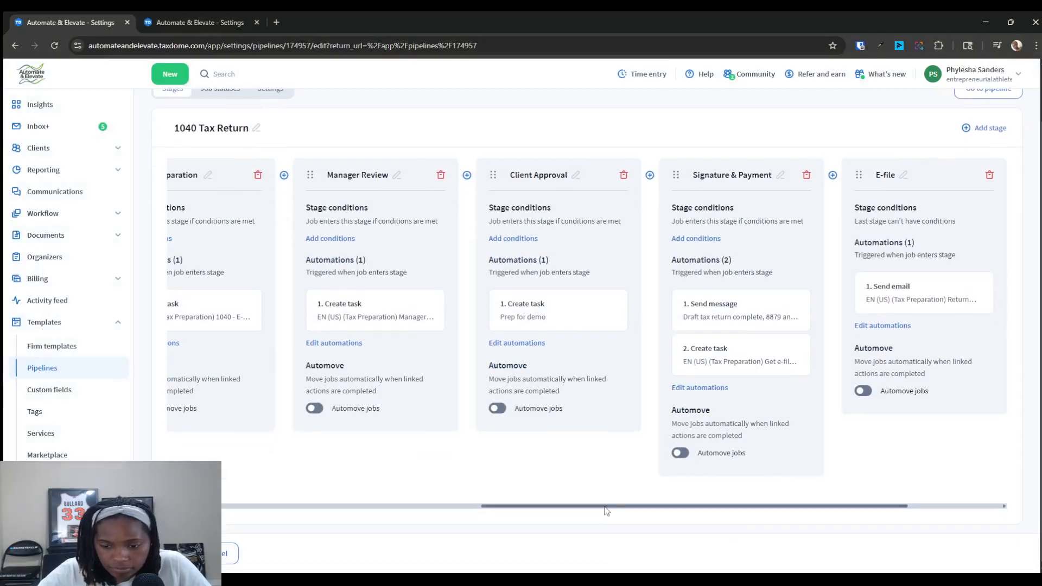
pyautogui.moveTo(607, 511); pyautogui.dragTo(692, 510)
pyautogui.click(875, 174)
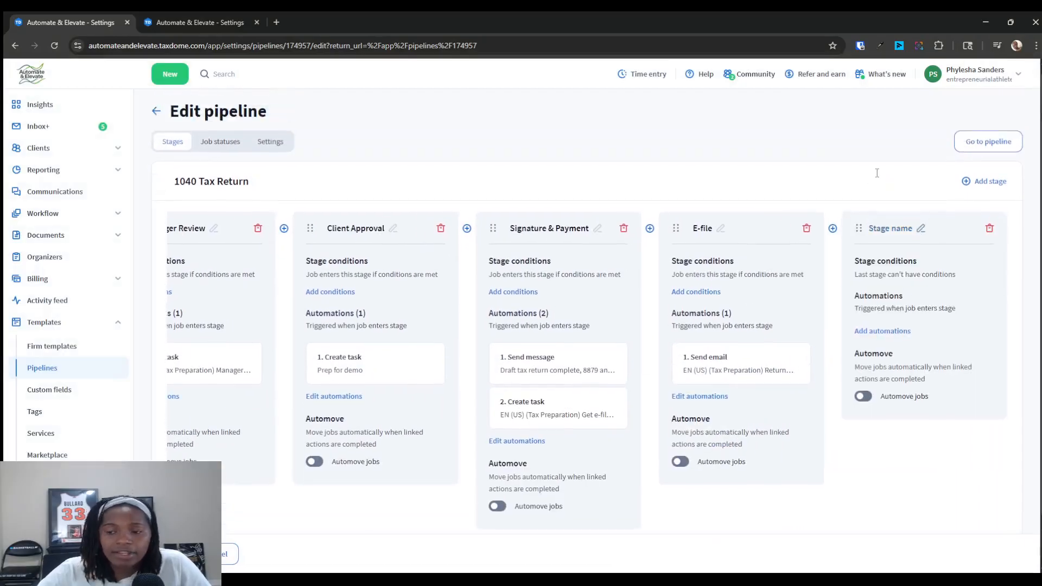
pyautogui.click(883, 229)
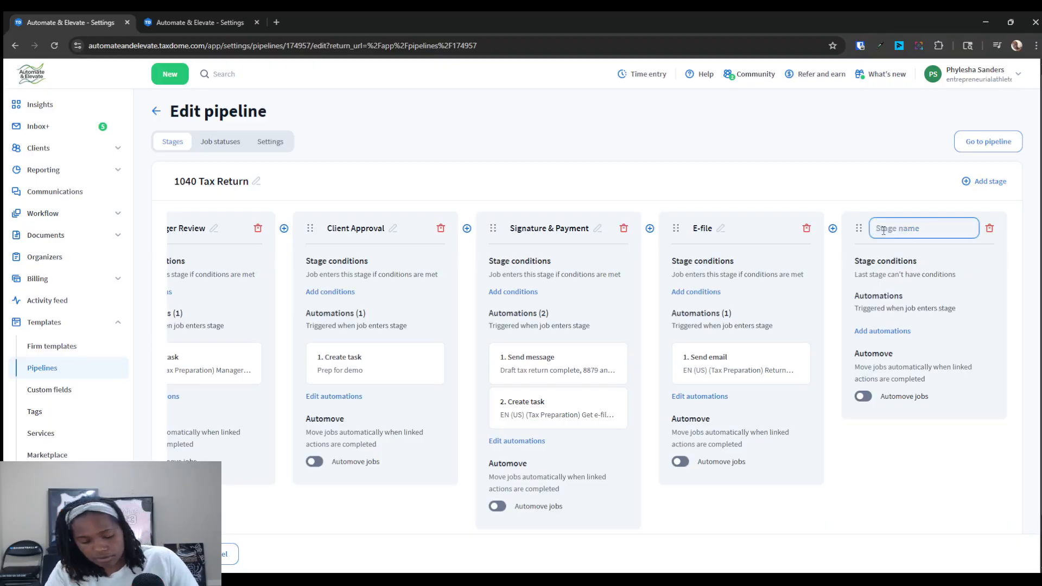
pyautogui.write('Done')
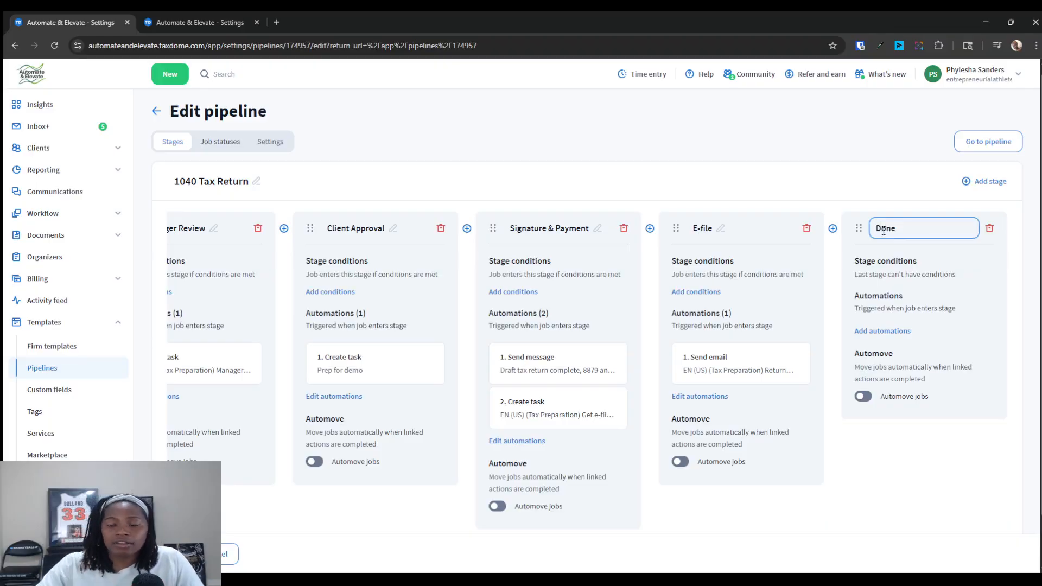
pyautogui.press('Return')
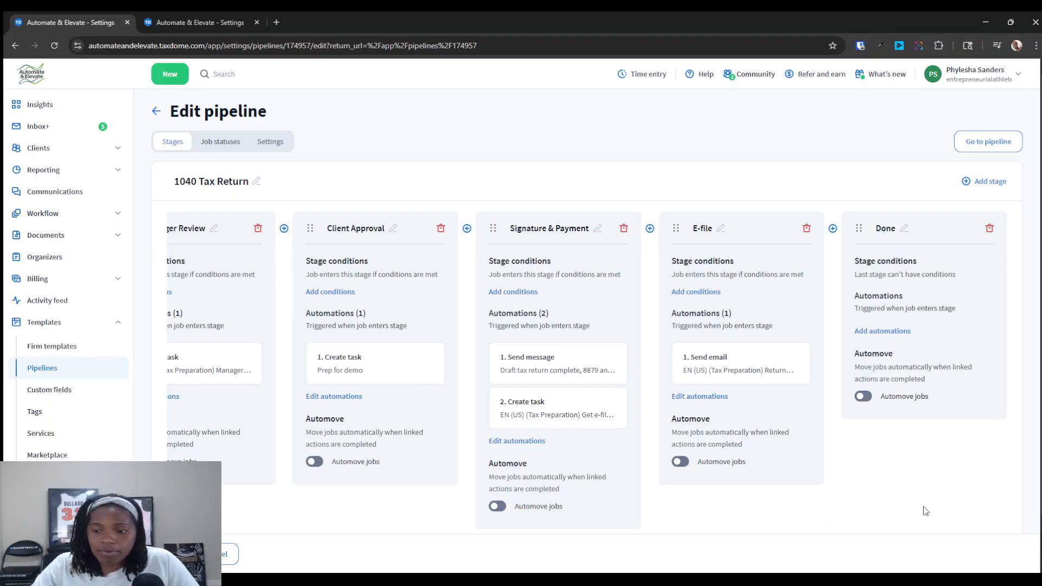
# Step: Add a Create task automation to the Done stage with the "EN (US) (Tax Preparation) Move file to shared clie..." template and save it
pyautogui.click(885, 332)
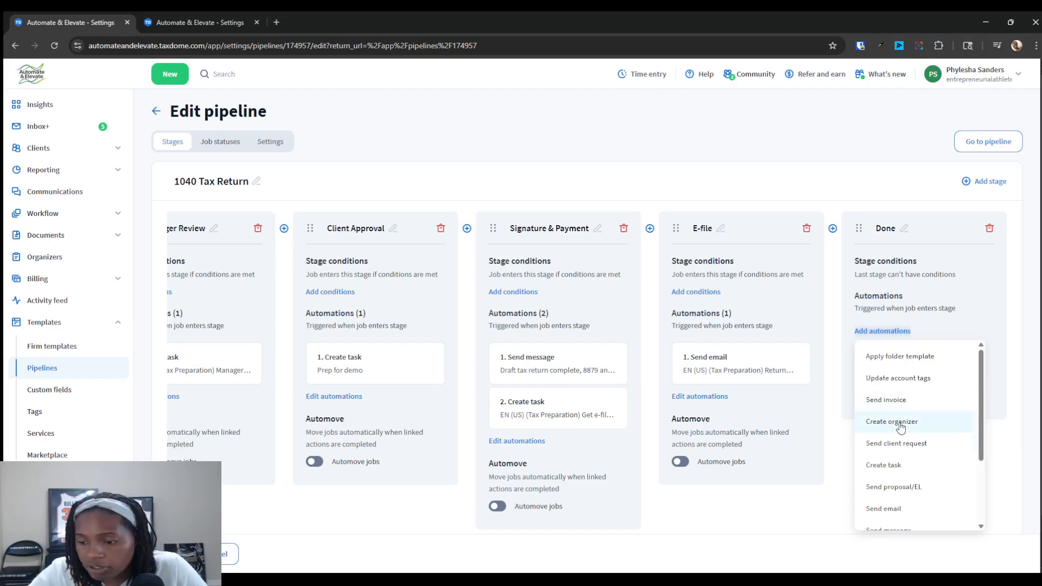
pyautogui.scroll(-1, 901, 444)
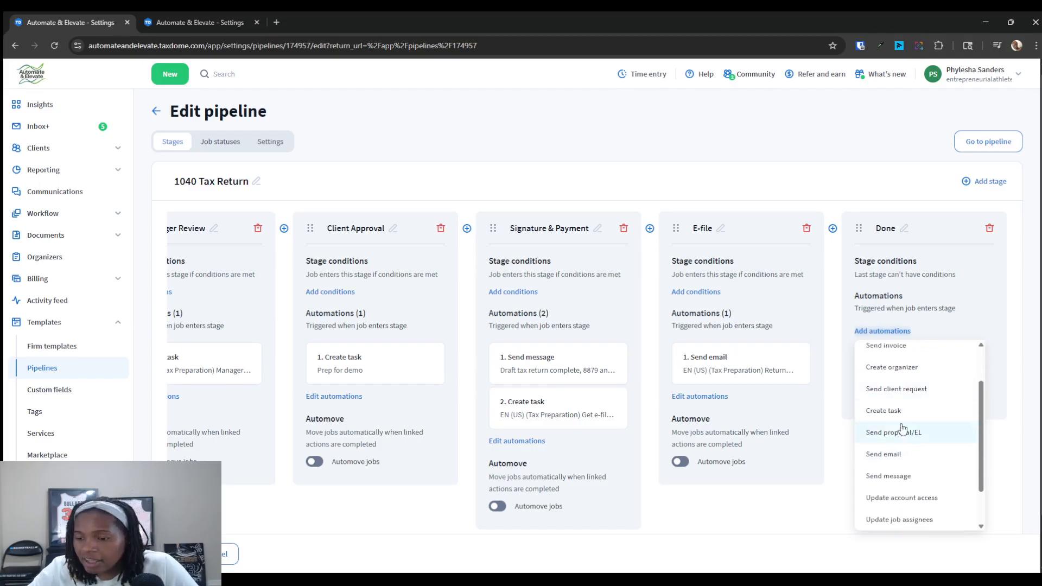
pyautogui.click(891, 411)
pyautogui.click(799, 157)
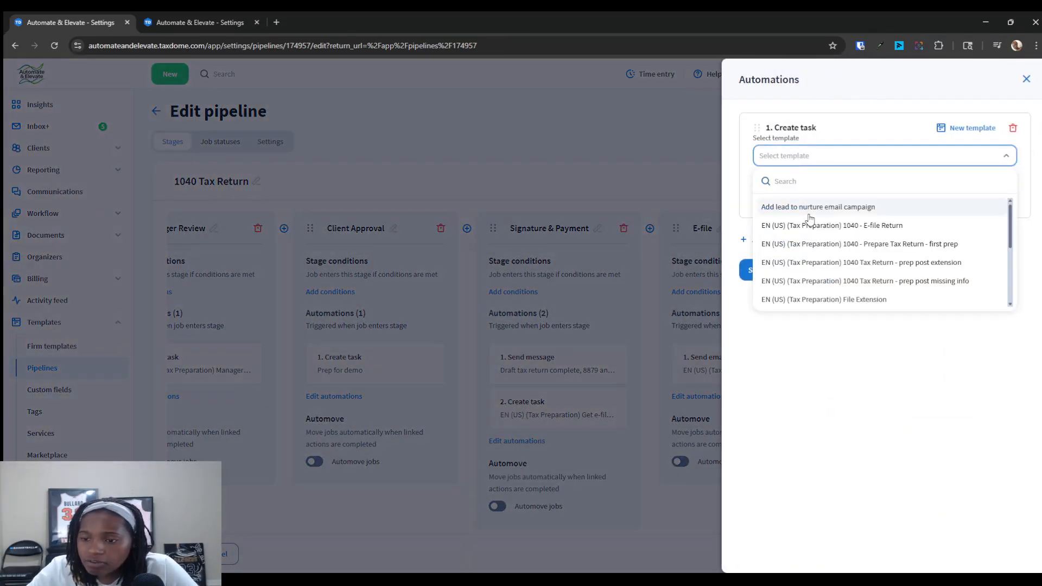
pyautogui.scroll(-3, 809, 217)
pyautogui.click(806, 246)
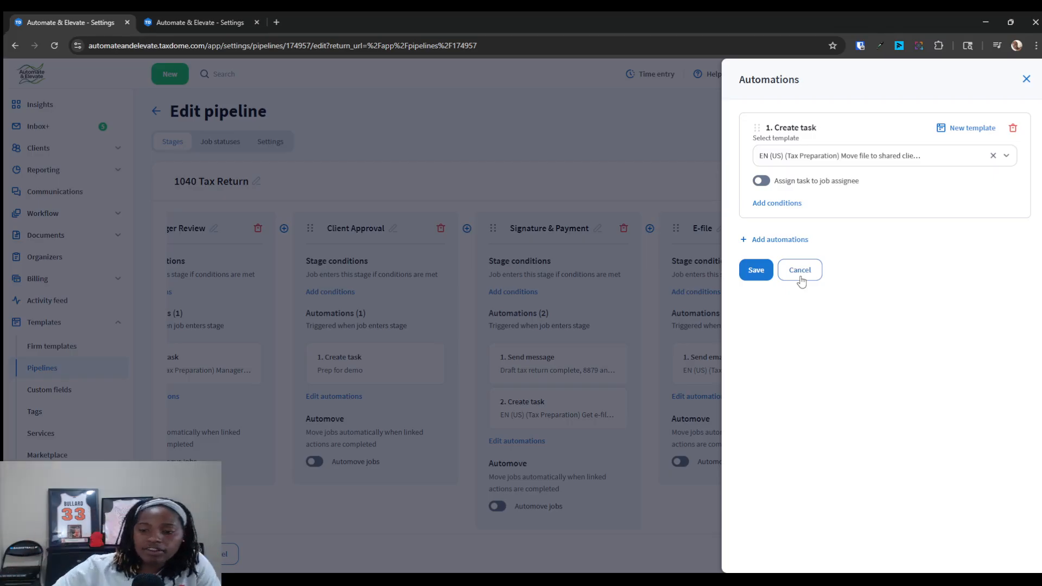
pyautogui.click(758, 270)
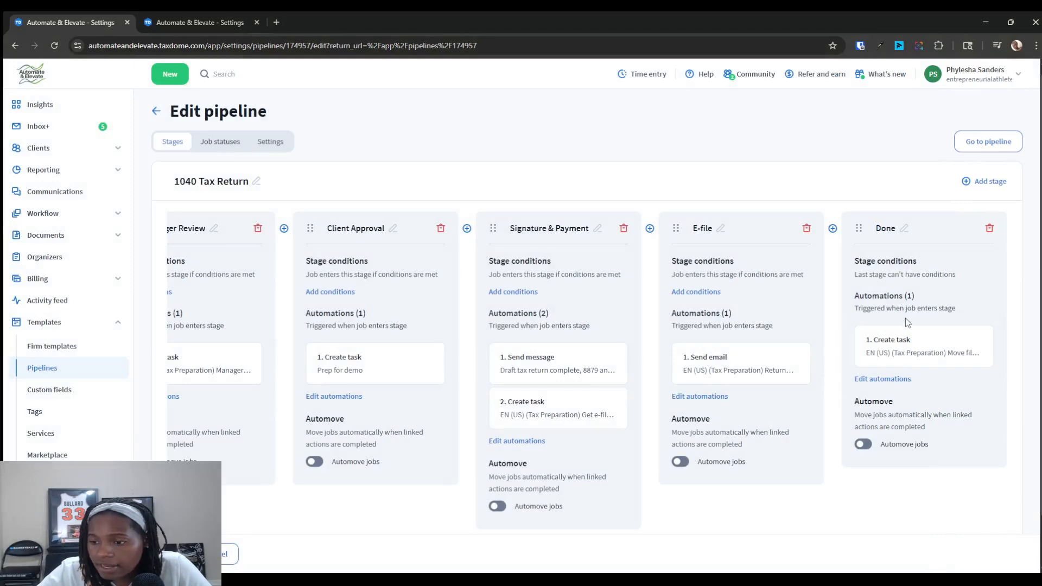
# Step: Try to add a Send message automation to the Done stage, look through its message templates, and remove it
pyautogui.click(882, 379)
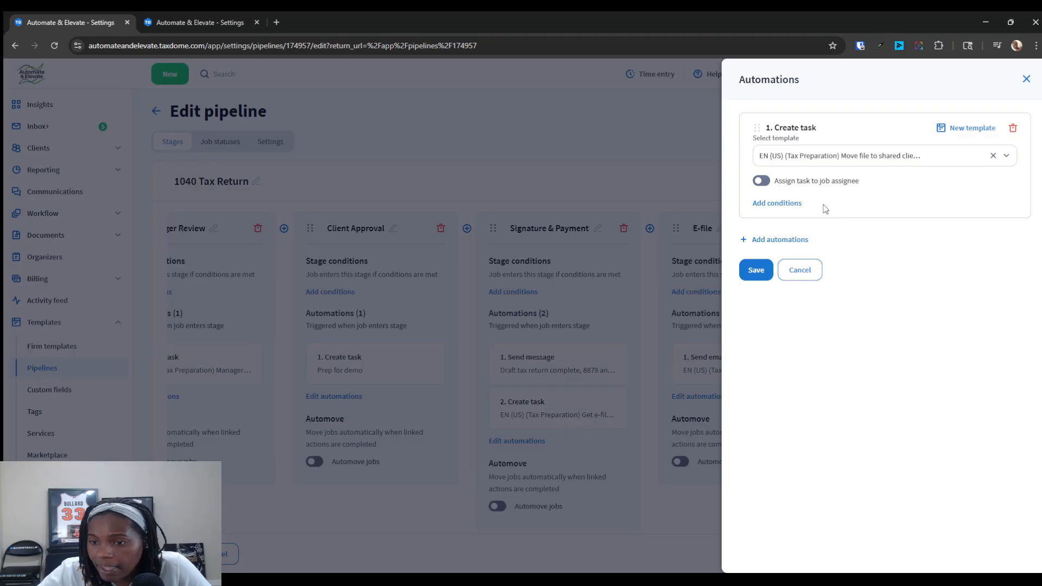
pyautogui.click(787, 239)
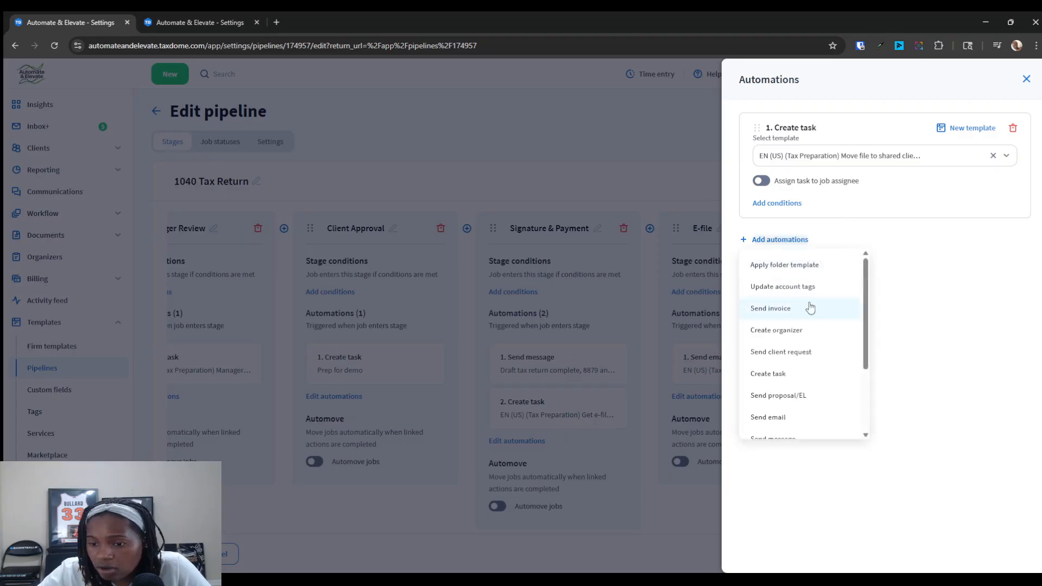
pyautogui.scroll(-1, 808, 305)
pyautogui.scroll(-2, 807, 315)
pyautogui.click(802, 333)
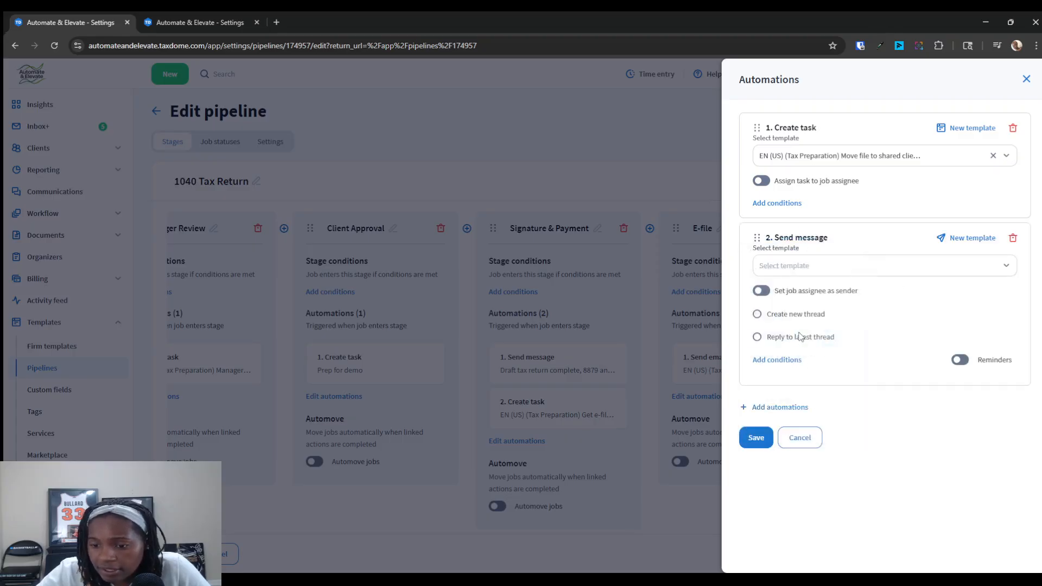
pyautogui.click(809, 271)
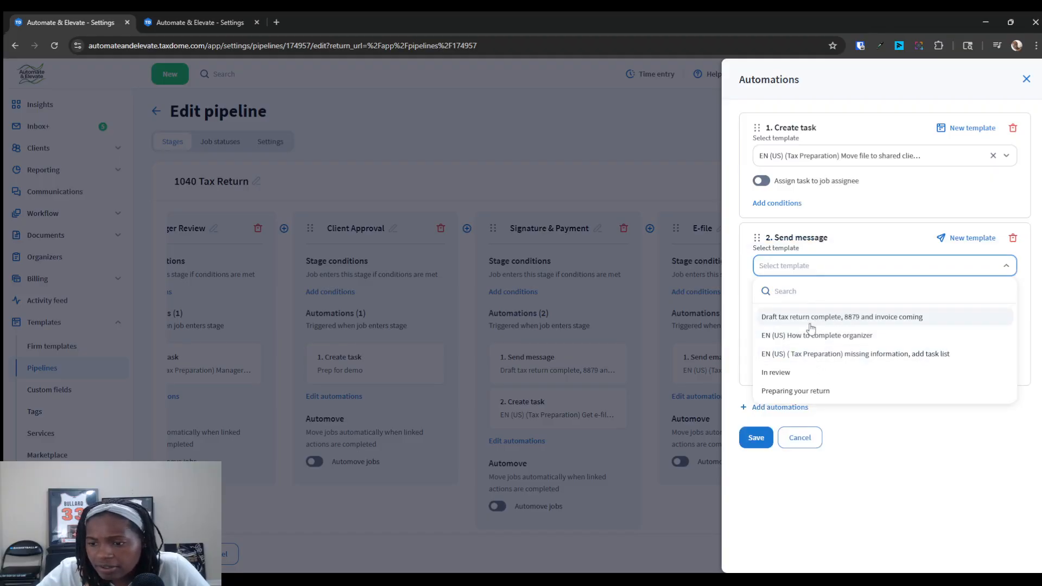
pyautogui.click(811, 425)
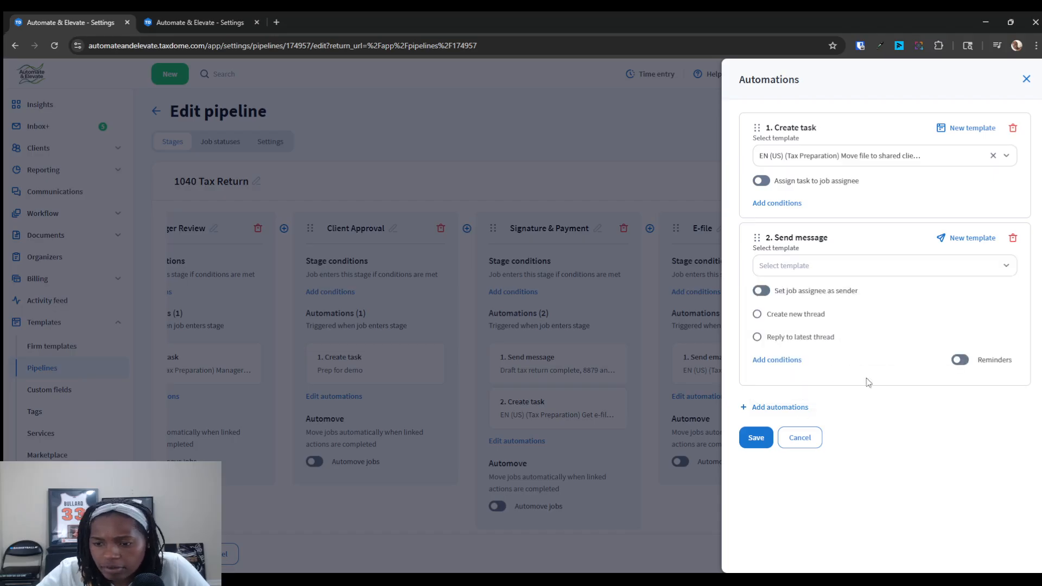
pyautogui.click(1013, 238)
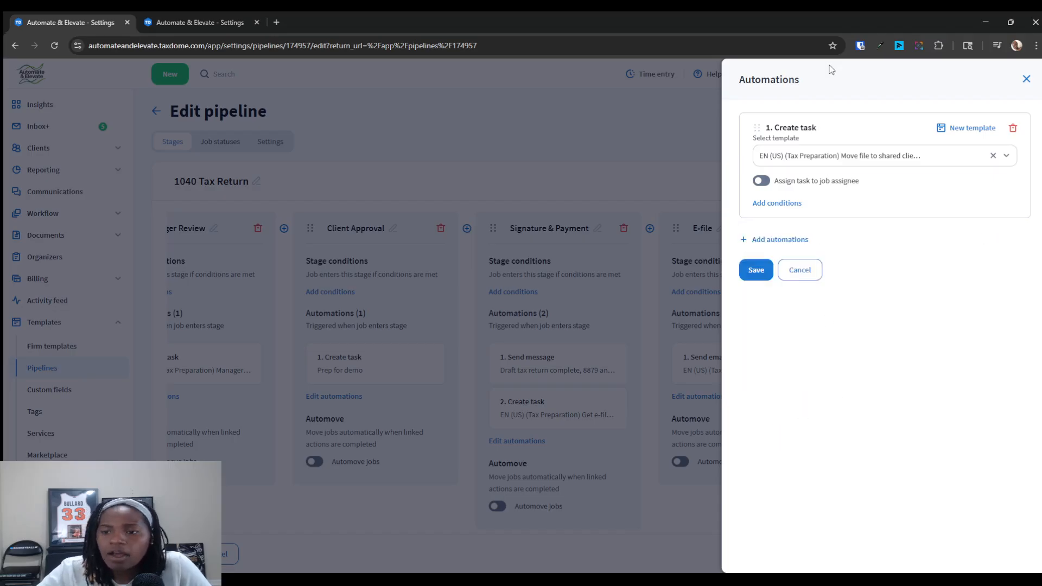
# Step: Save the Done stage's automations and the edited 1040 Tax Return pipeline
pyautogui.click(768, 268)
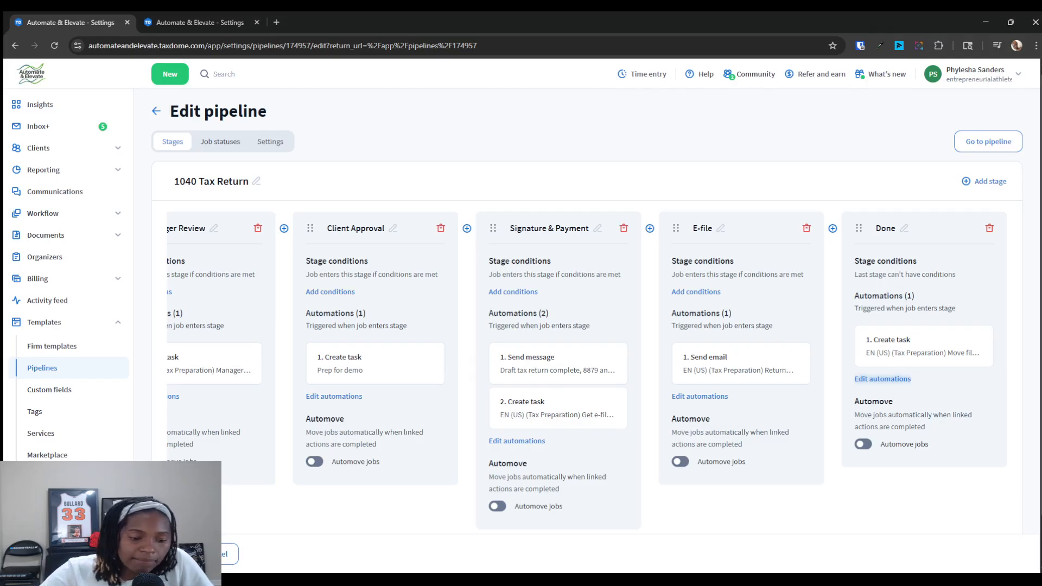
pyautogui.click(171, 555)
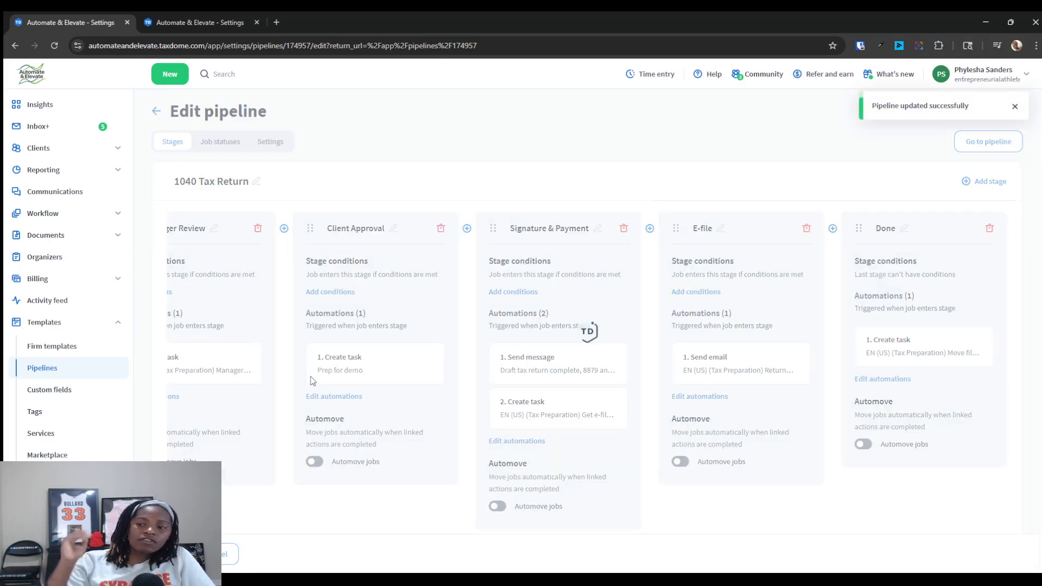